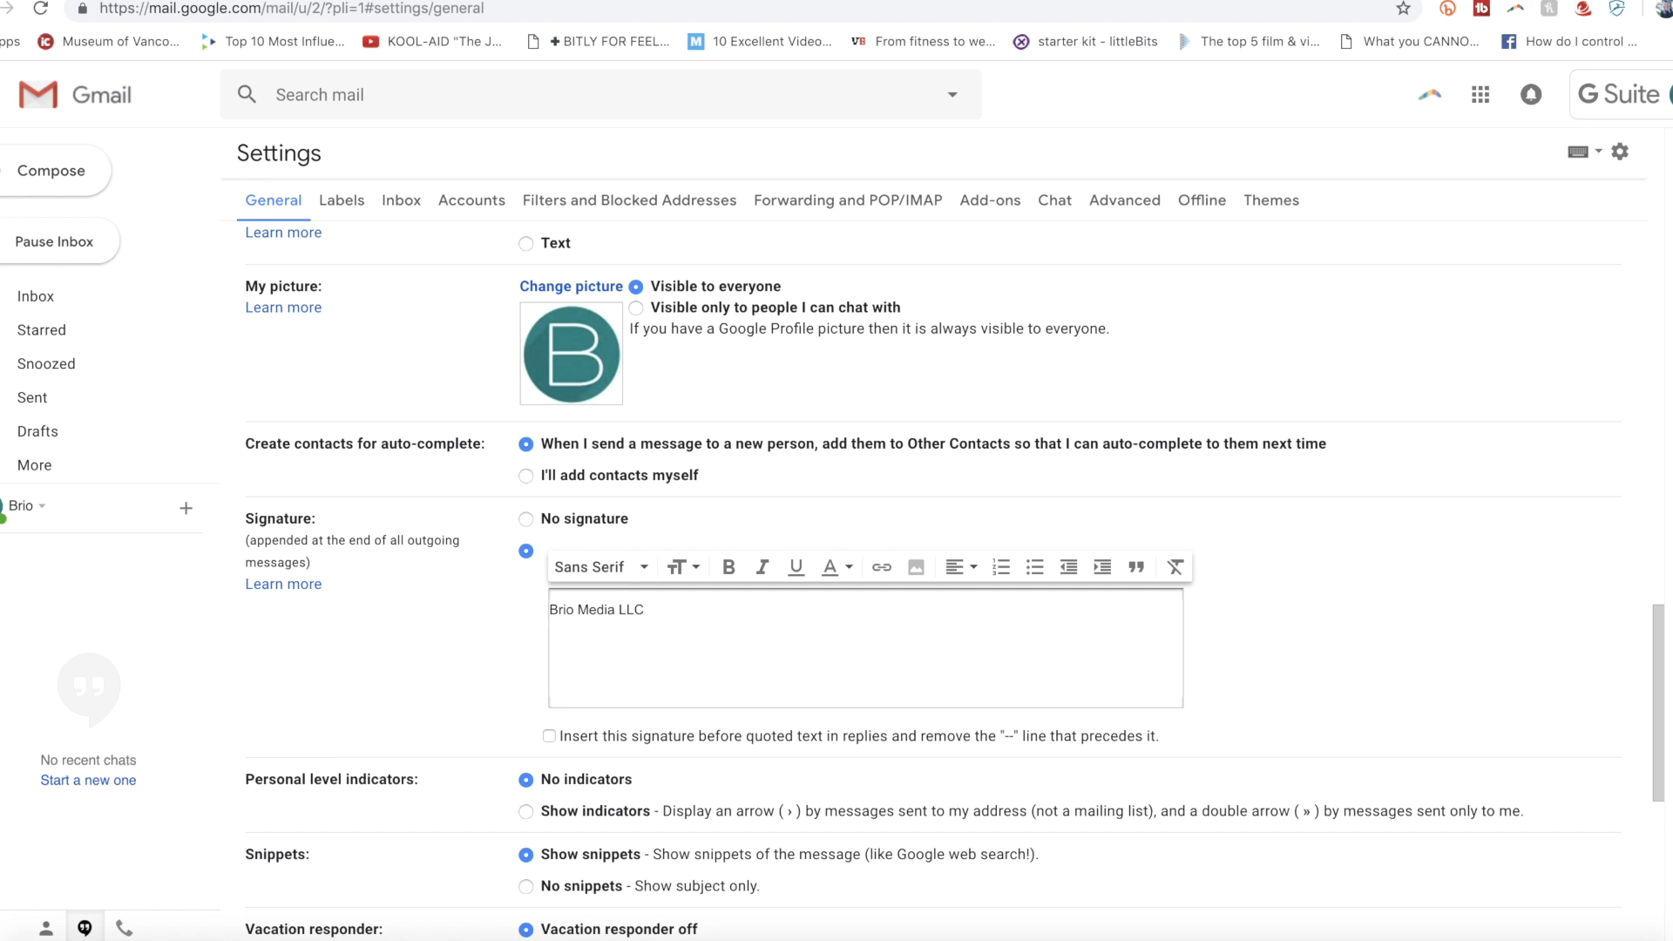
pyautogui.write('rks.co')
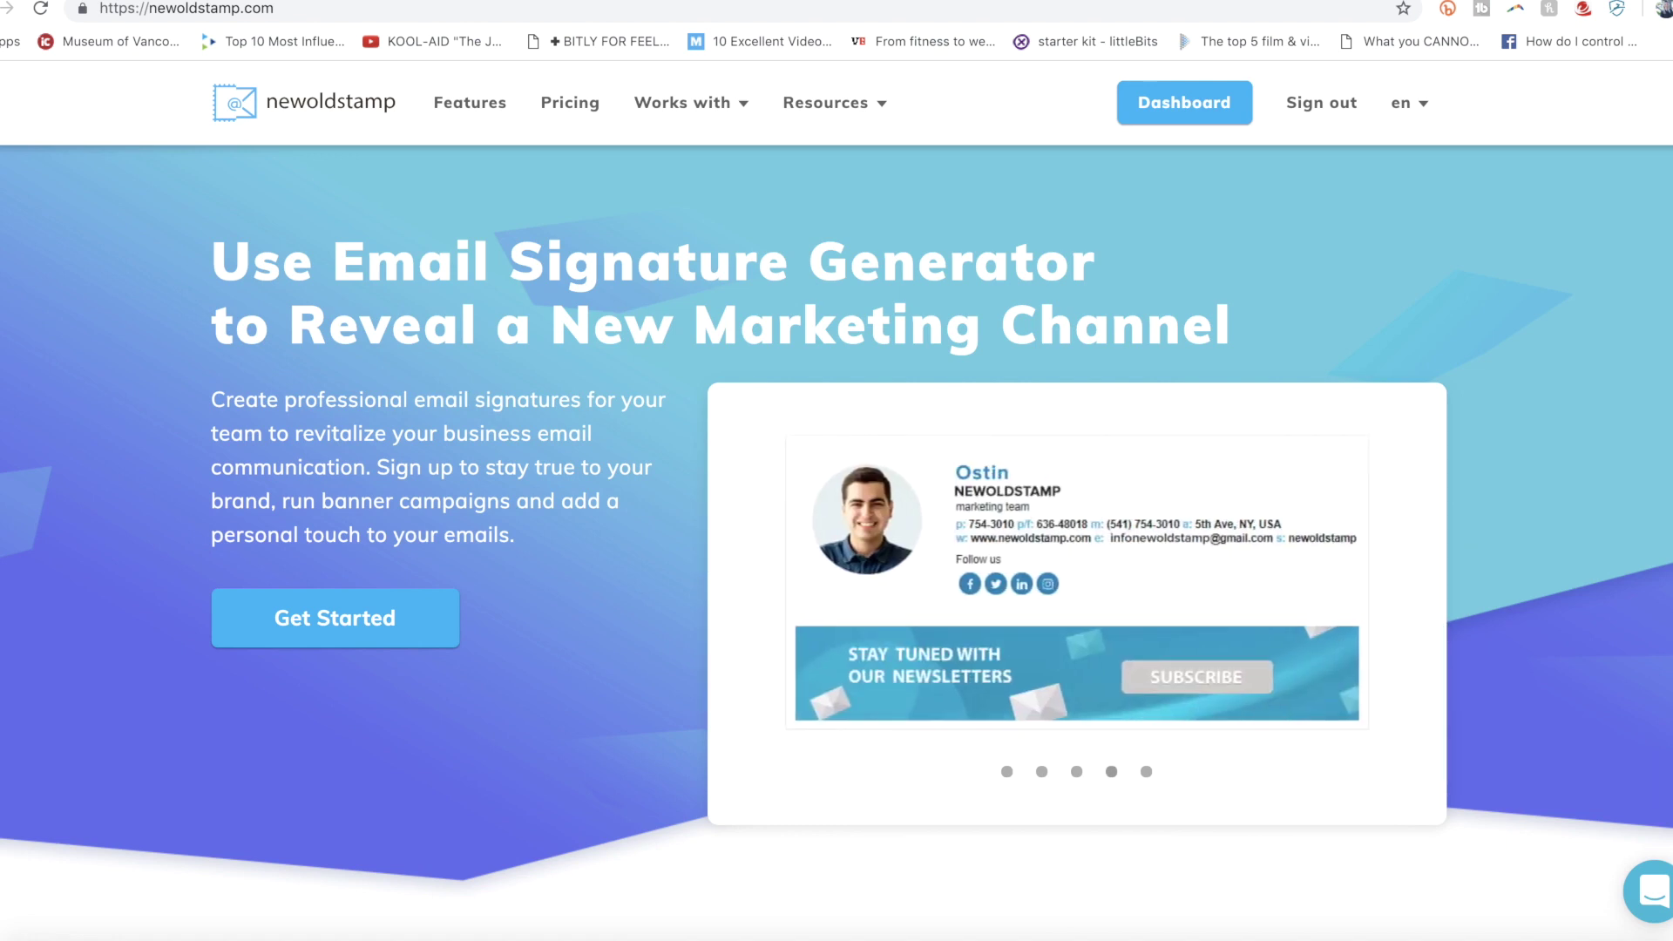
# - Open Newoldstamp's Features page and browse down to the Run Banner Campaigns section
pyautogui.click(468, 103)
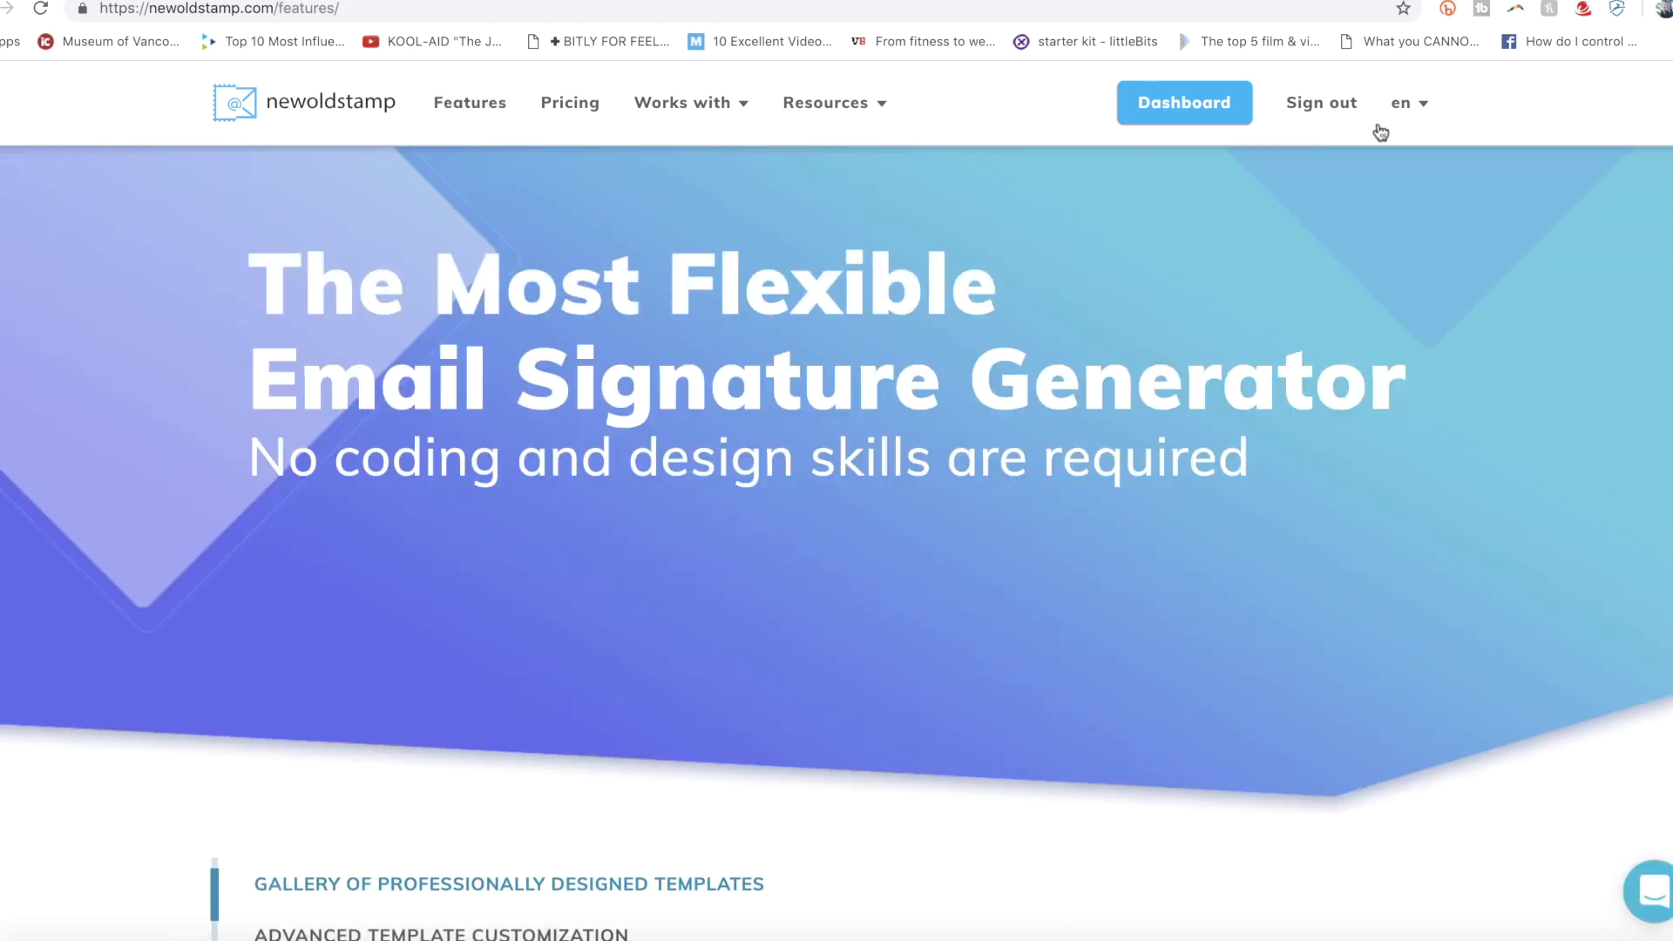
pyautogui.scroll(-5, 837, 523)
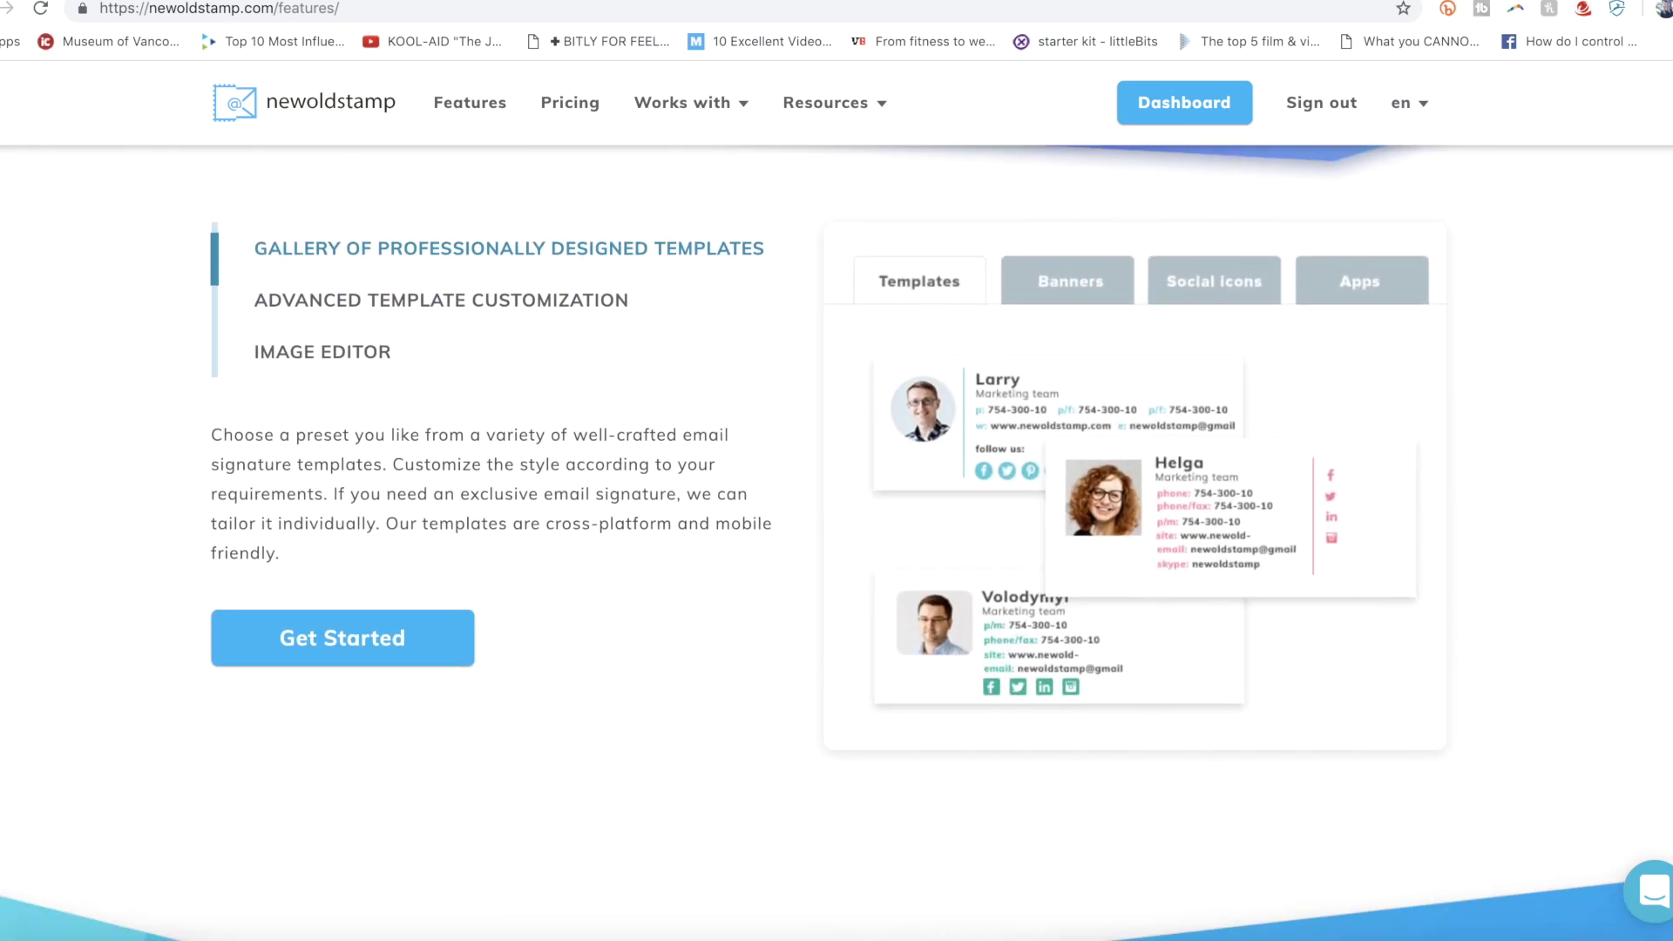
pyautogui.scroll(-5, 837, 523)
pyautogui.scroll(-5, 837, 524)
pyautogui.scroll(-5, 837, 523)
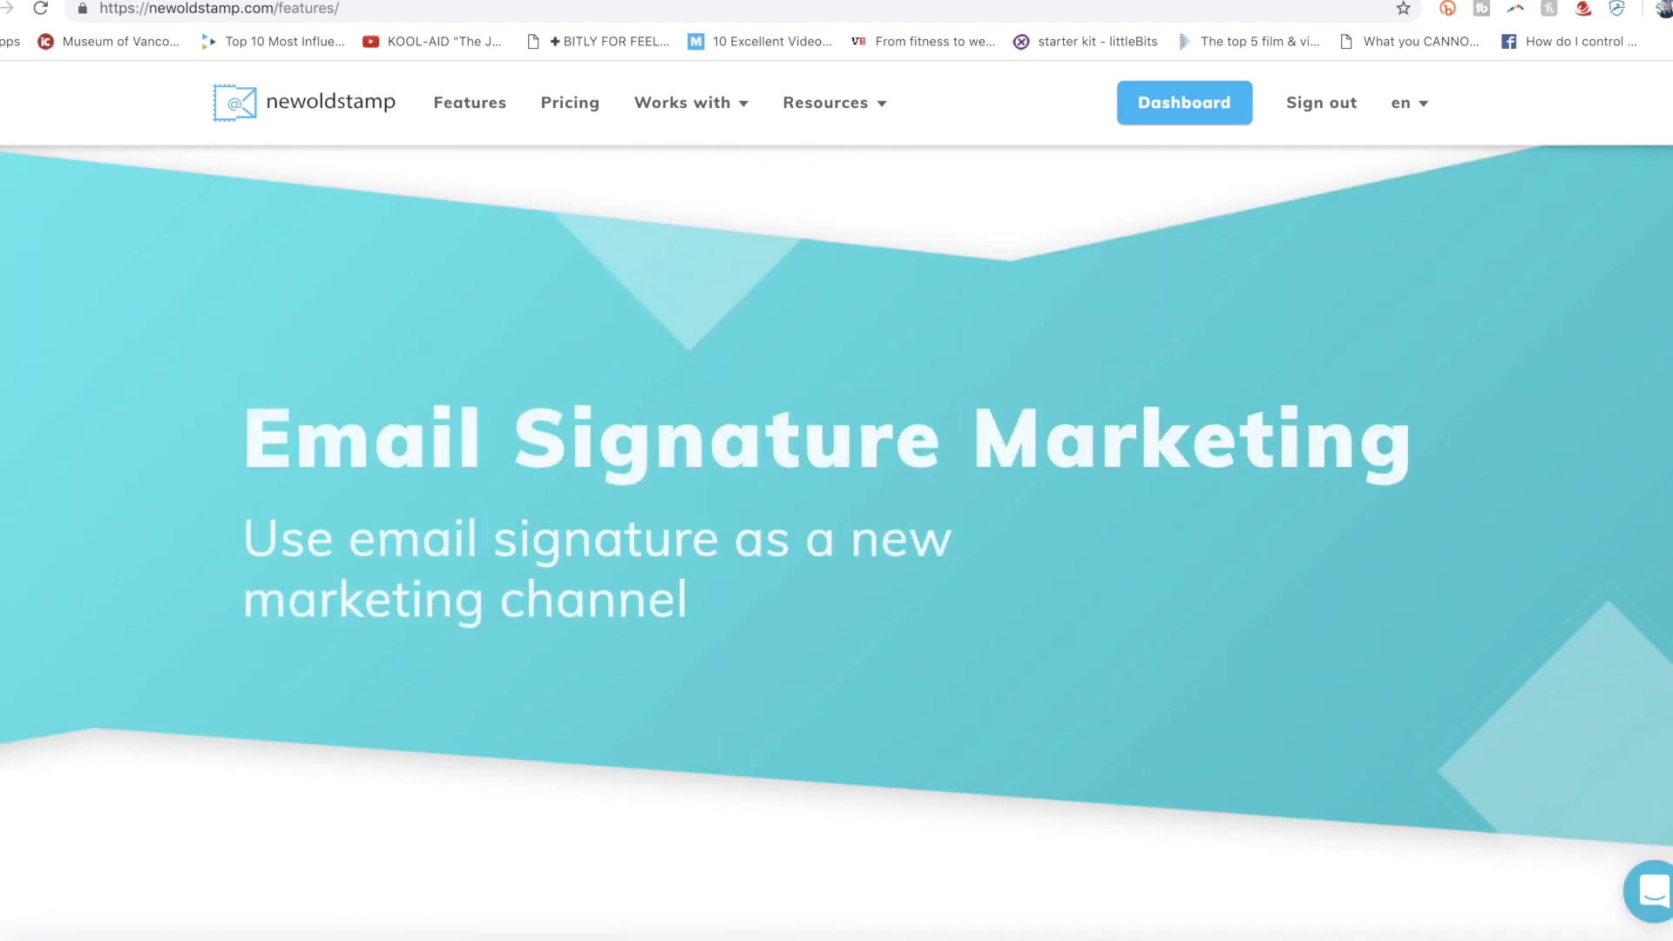
pyautogui.scroll(-5, 837, 523)
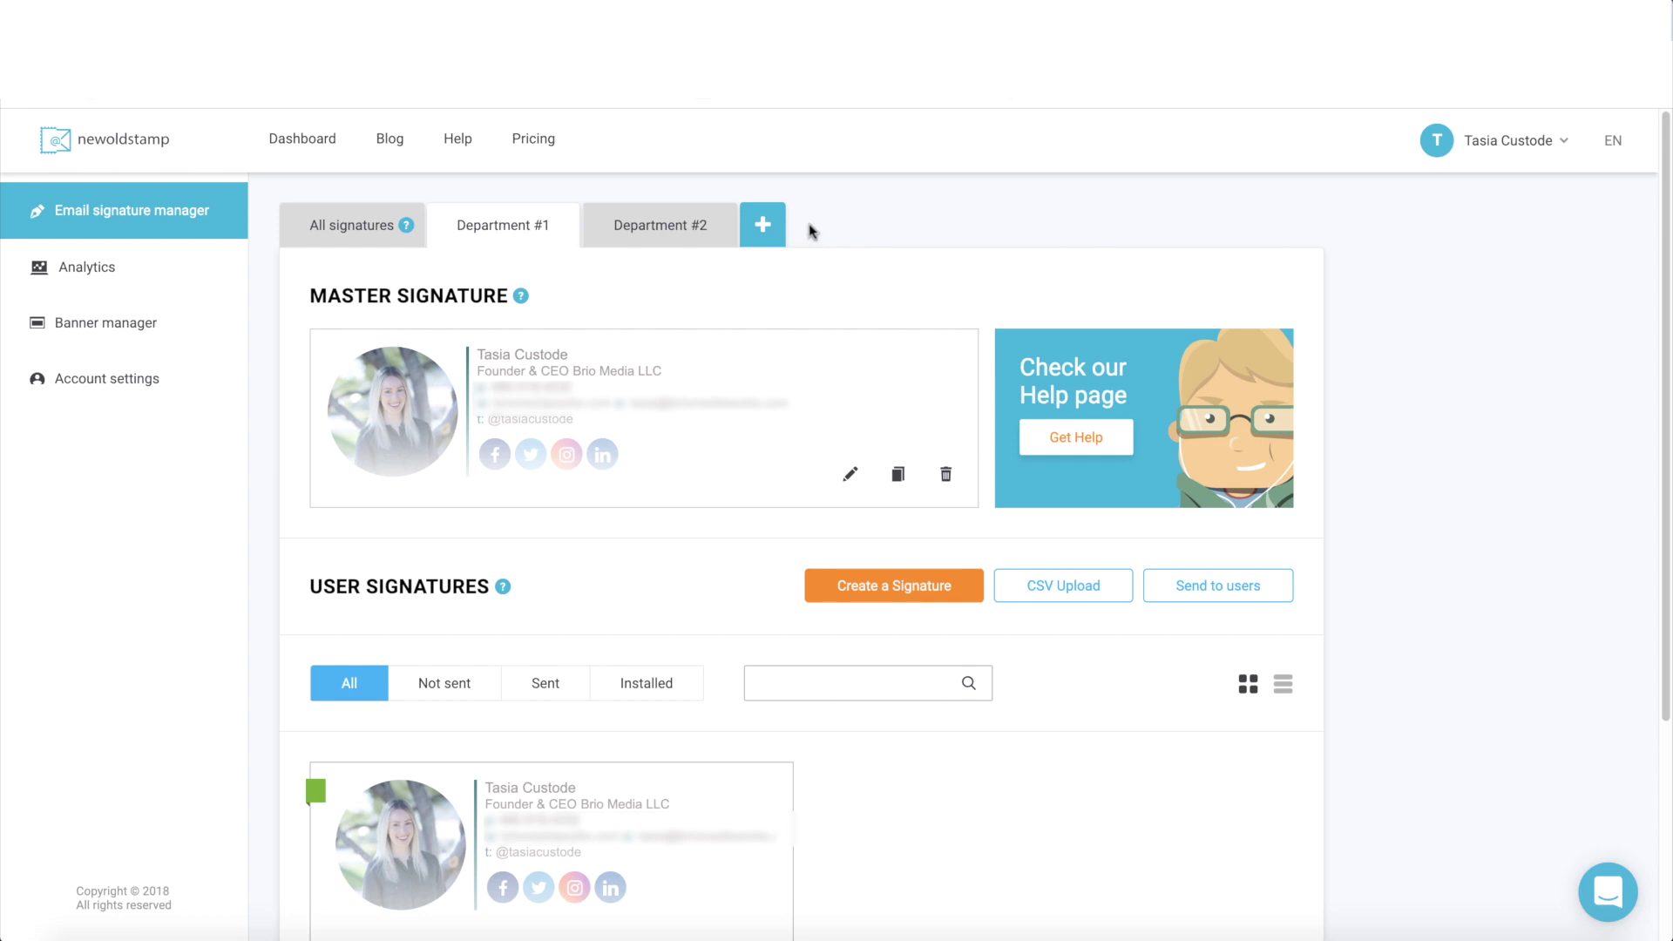
# - Switch from All signatures to the empty Department #2 group and start a new signature
pyautogui.click(365, 227)
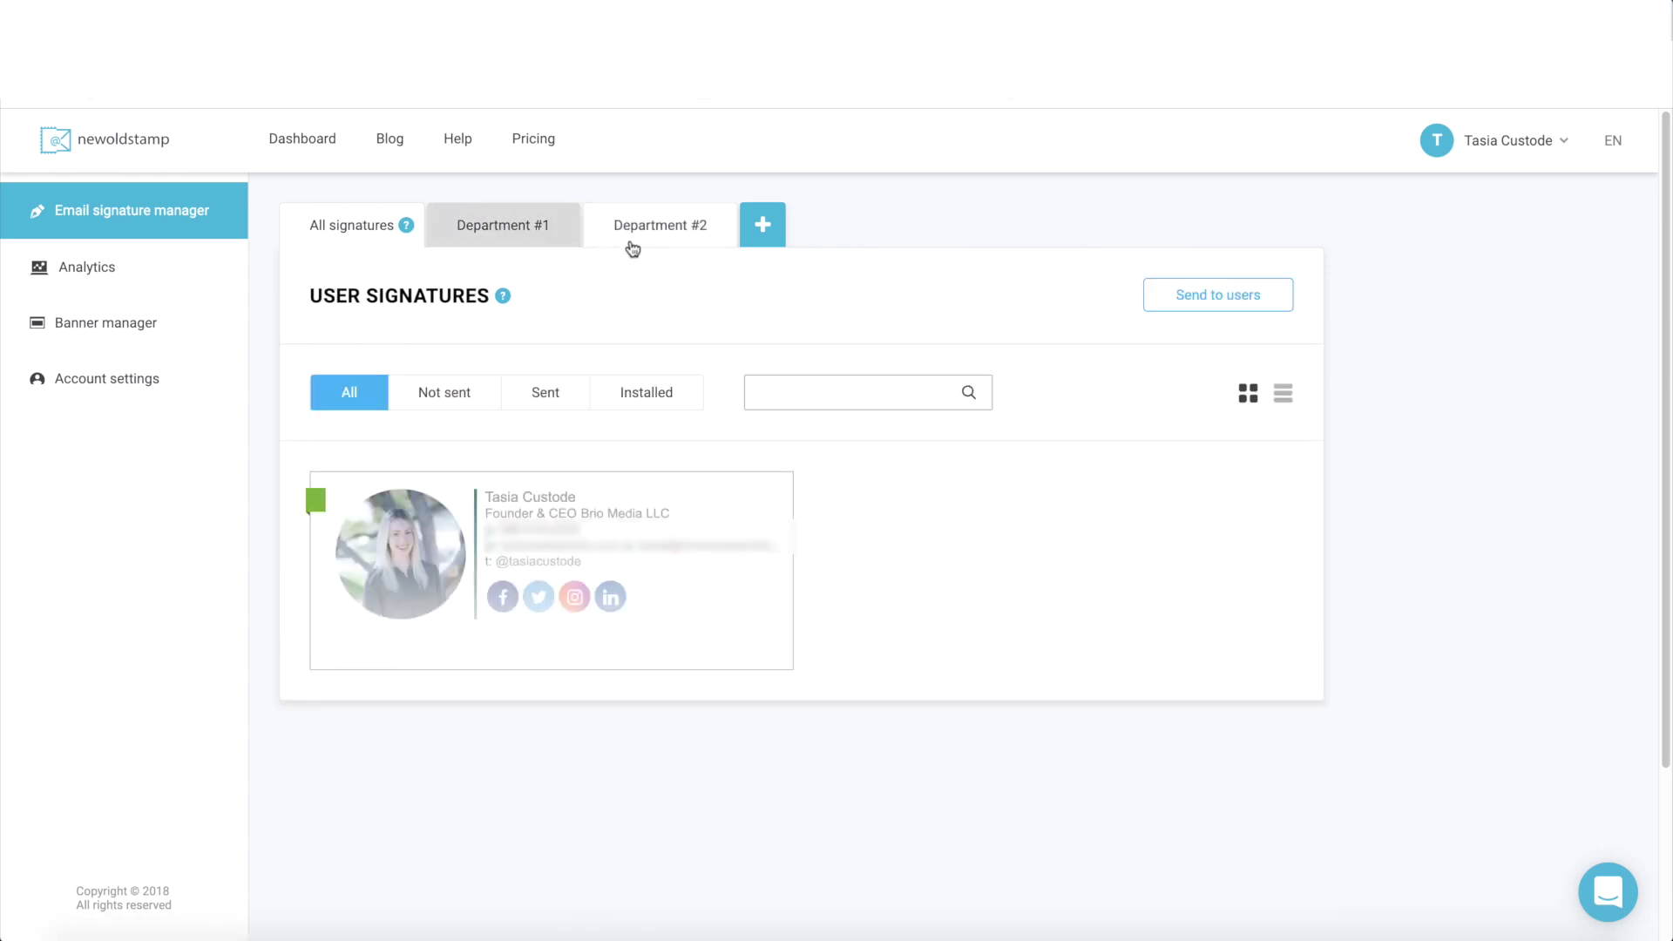
pyautogui.click(654, 229)
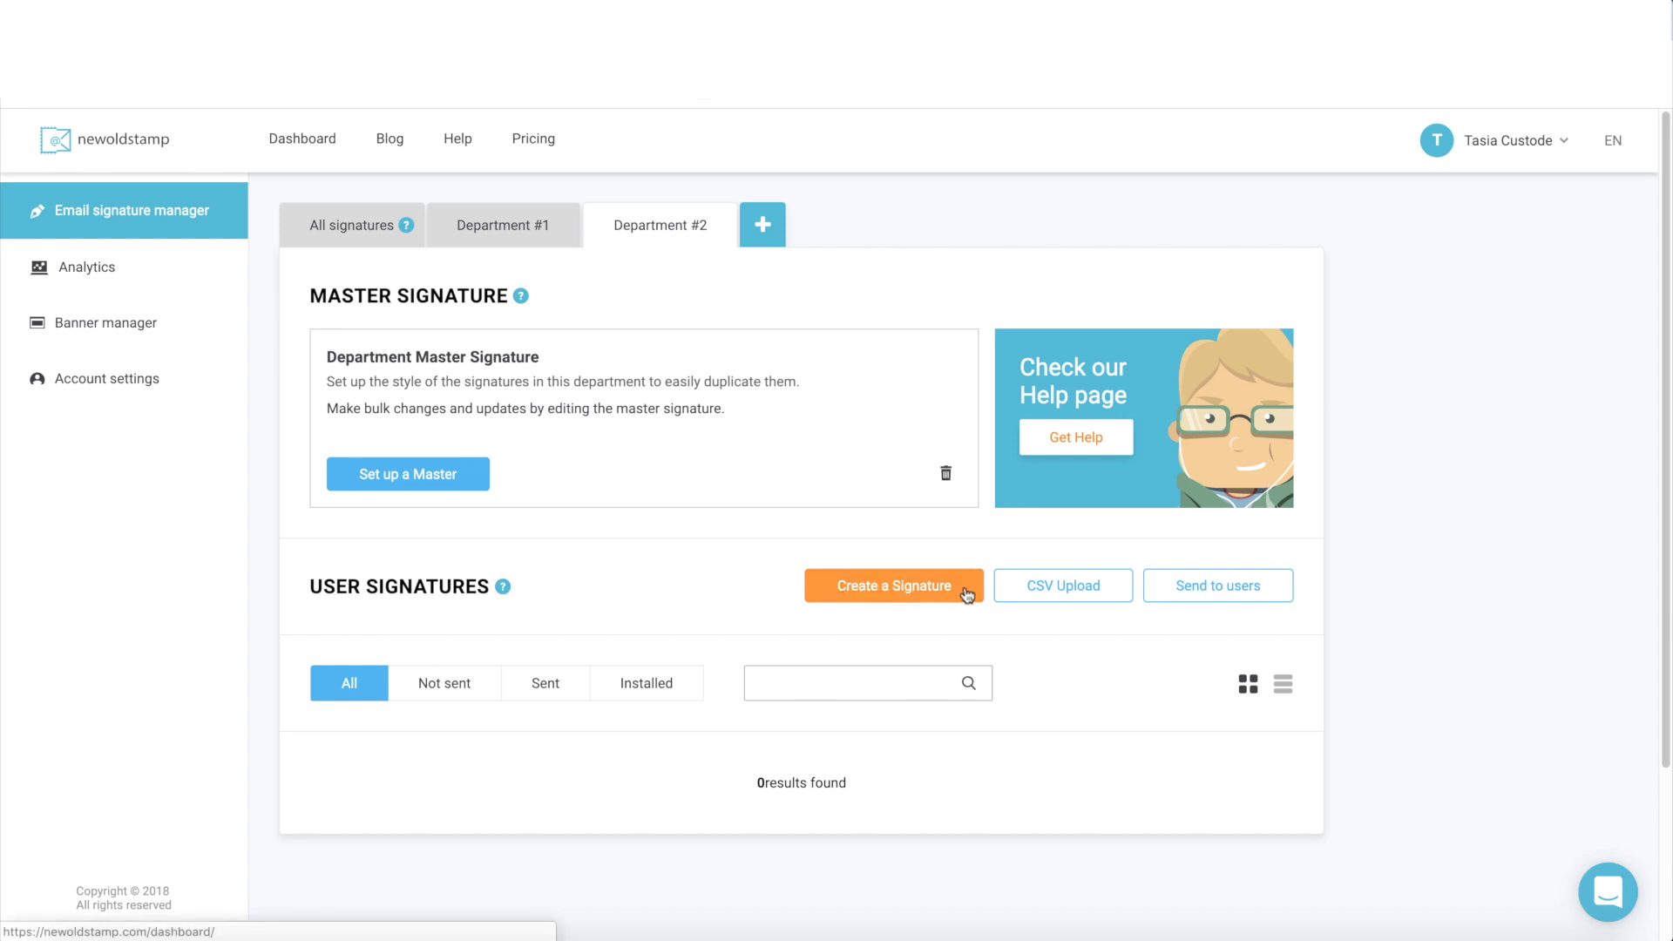
pyautogui.click(968, 594)
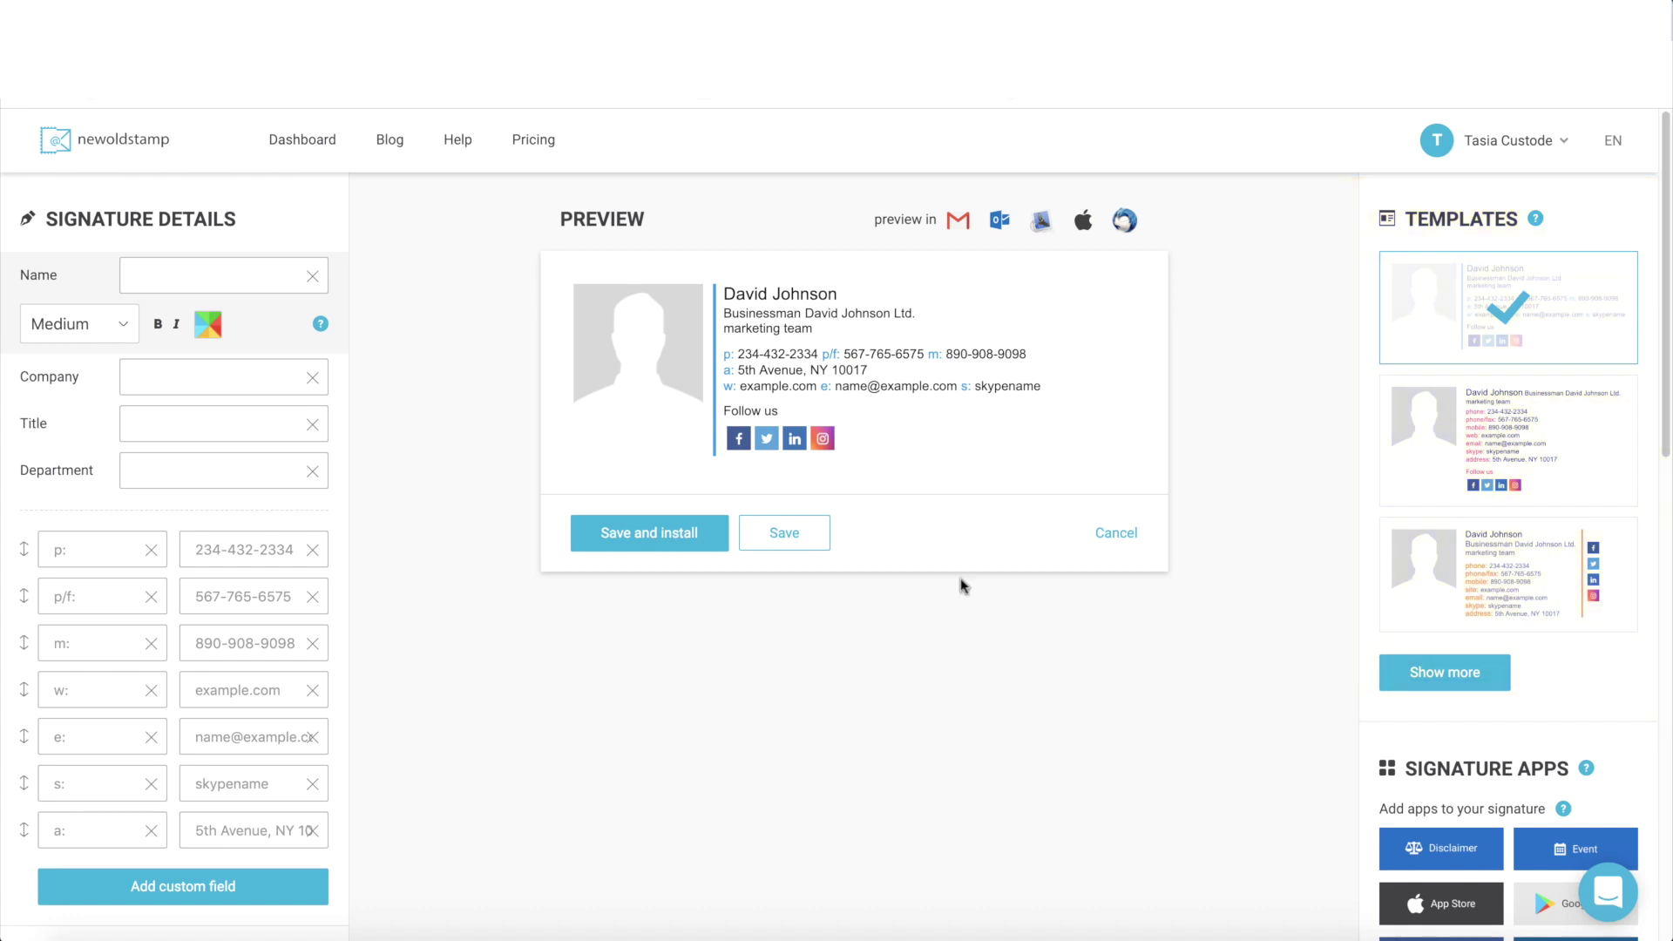
# - Apply the compact template with the pink divider line from the full template gallery
pyautogui.click(1493, 685)
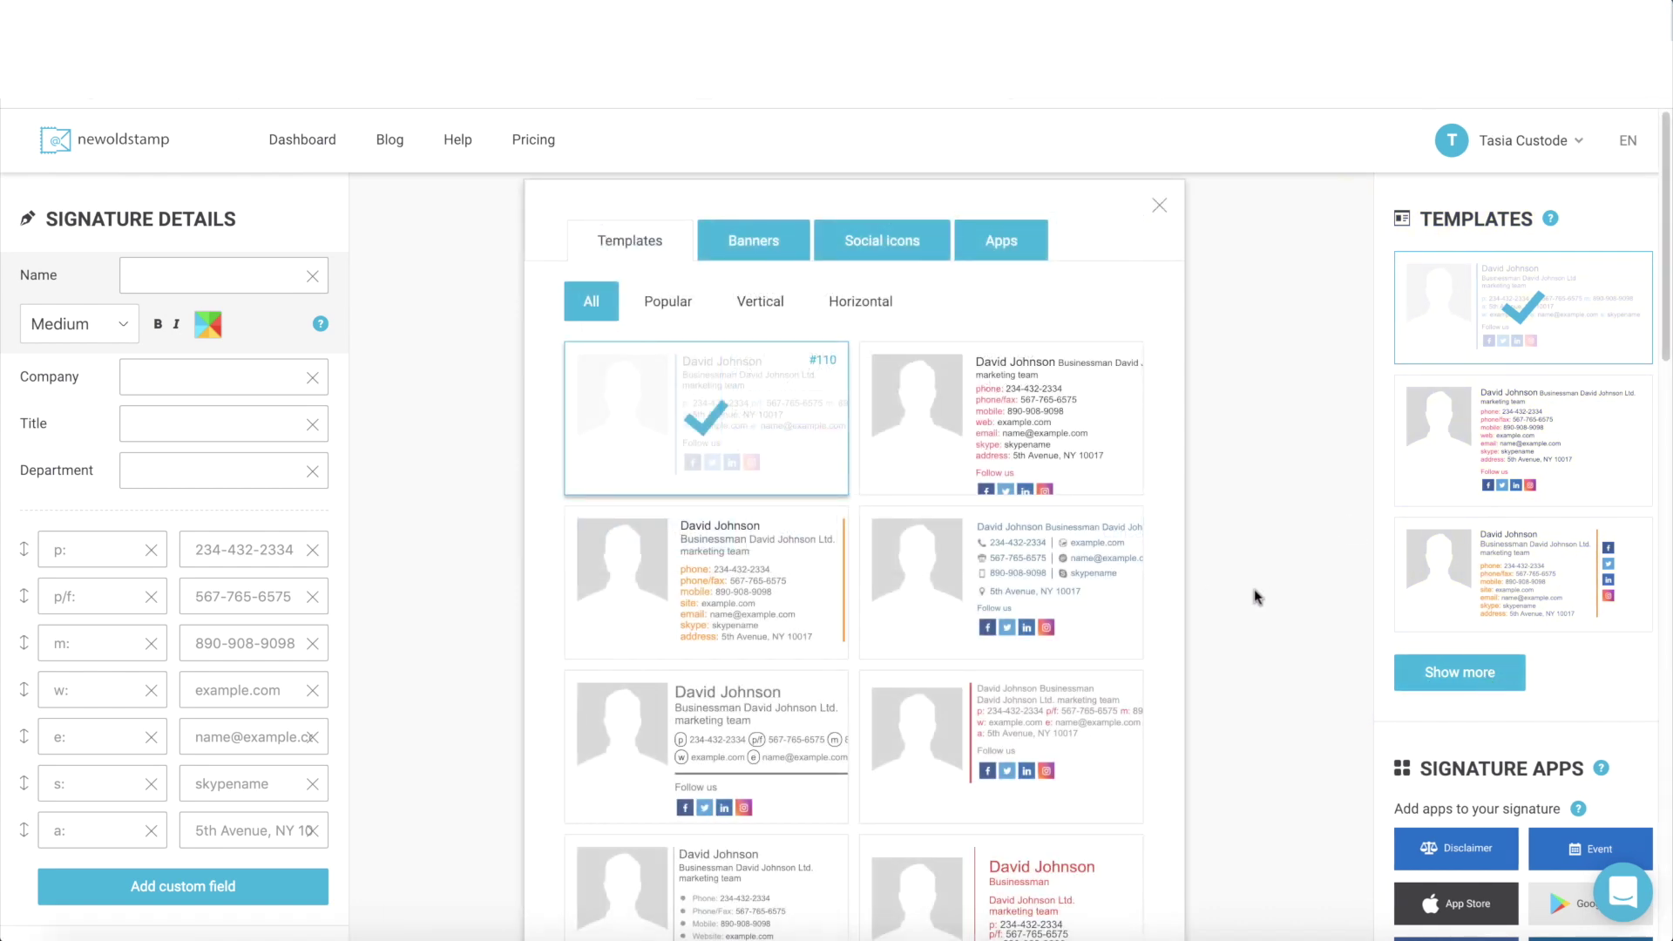
pyautogui.scroll(-2, 1163, 658)
pyautogui.scroll(-2, 1163, 658)
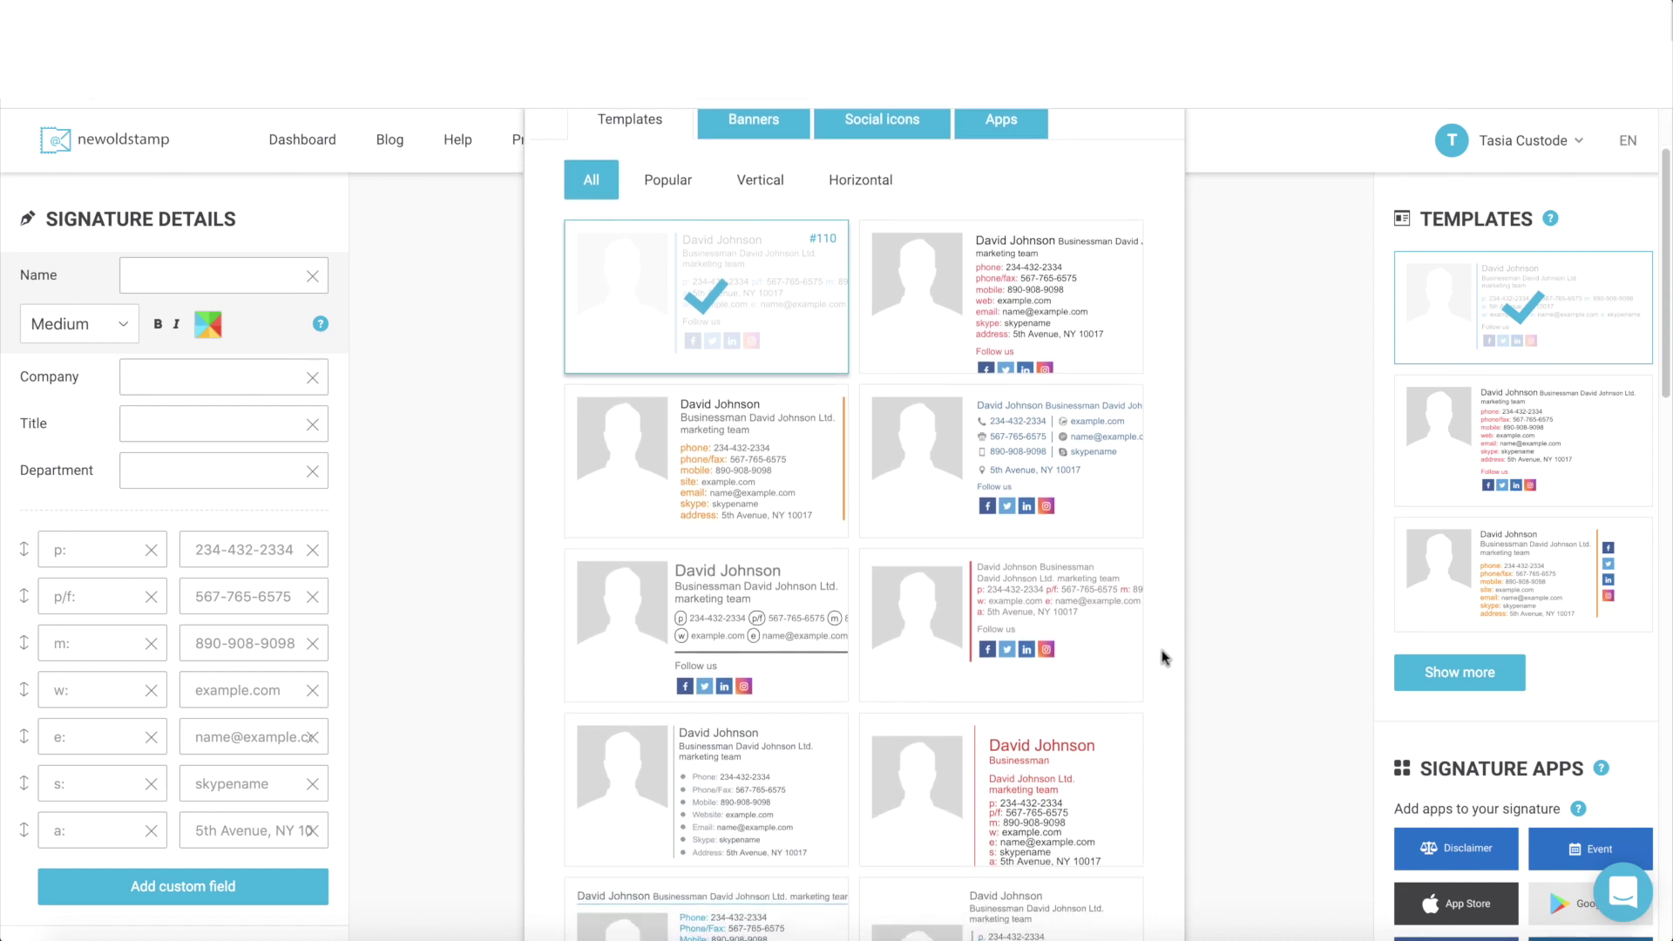
pyautogui.scroll(-2, 1163, 658)
pyautogui.scroll(-2, 1165, 658)
pyautogui.scroll(-3, 1163, 658)
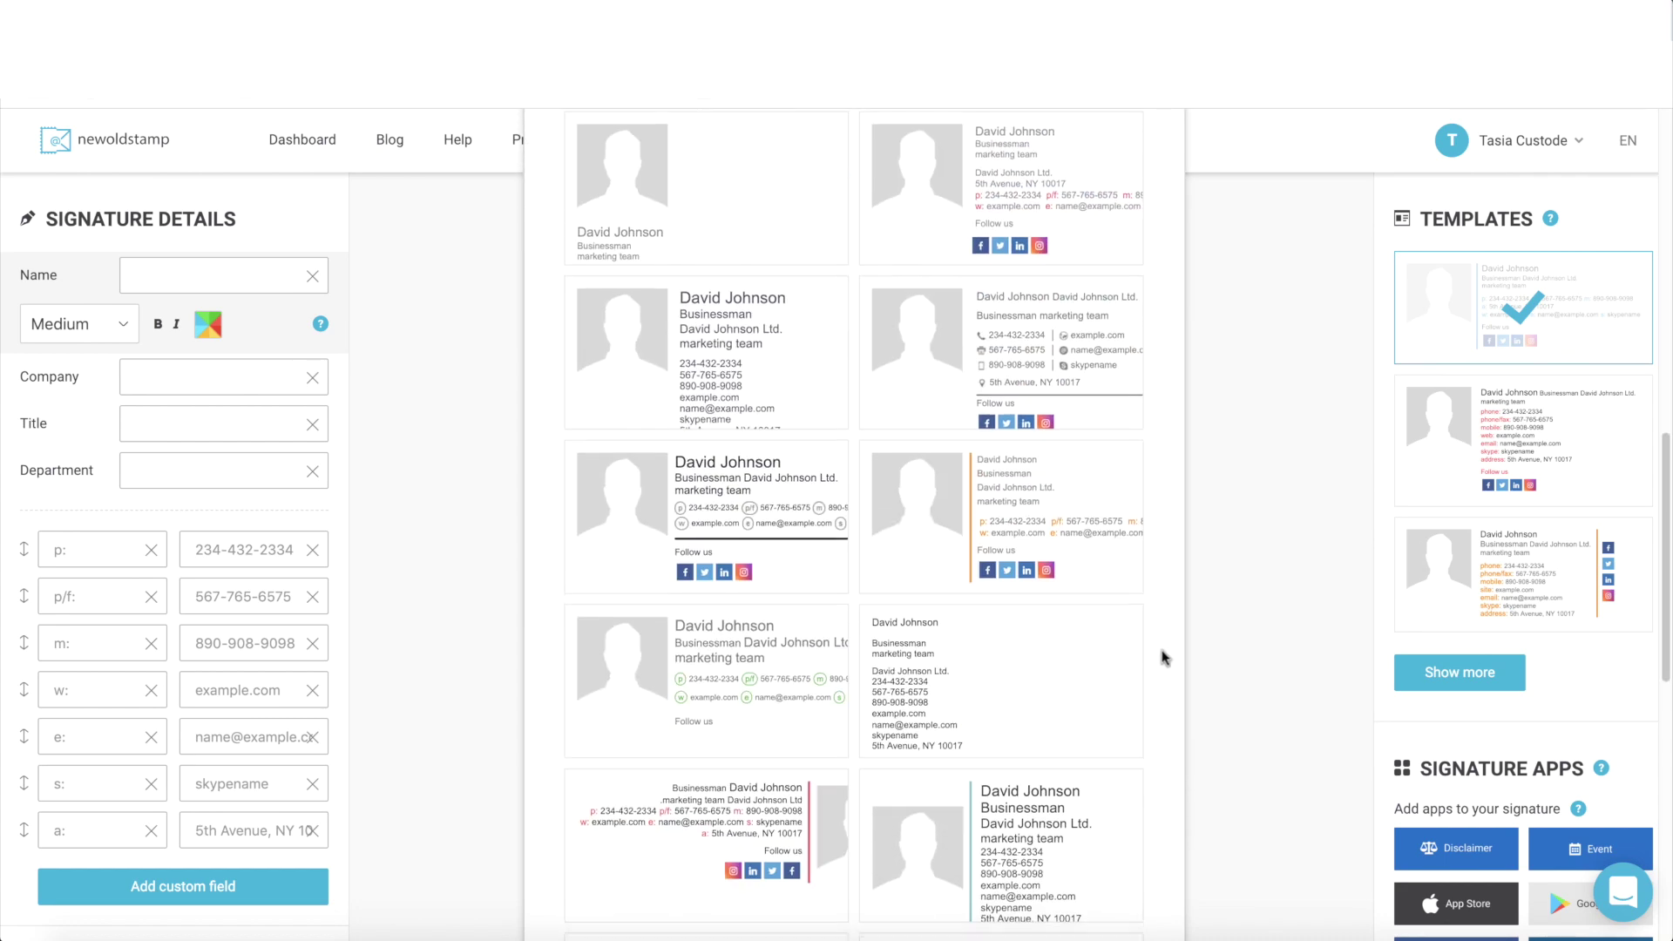
pyautogui.scroll(-3, 1164, 657)
pyautogui.scroll(-3, 1164, 658)
pyautogui.scroll(3, 1165, 657)
pyautogui.scroll(3, 1164, 658)
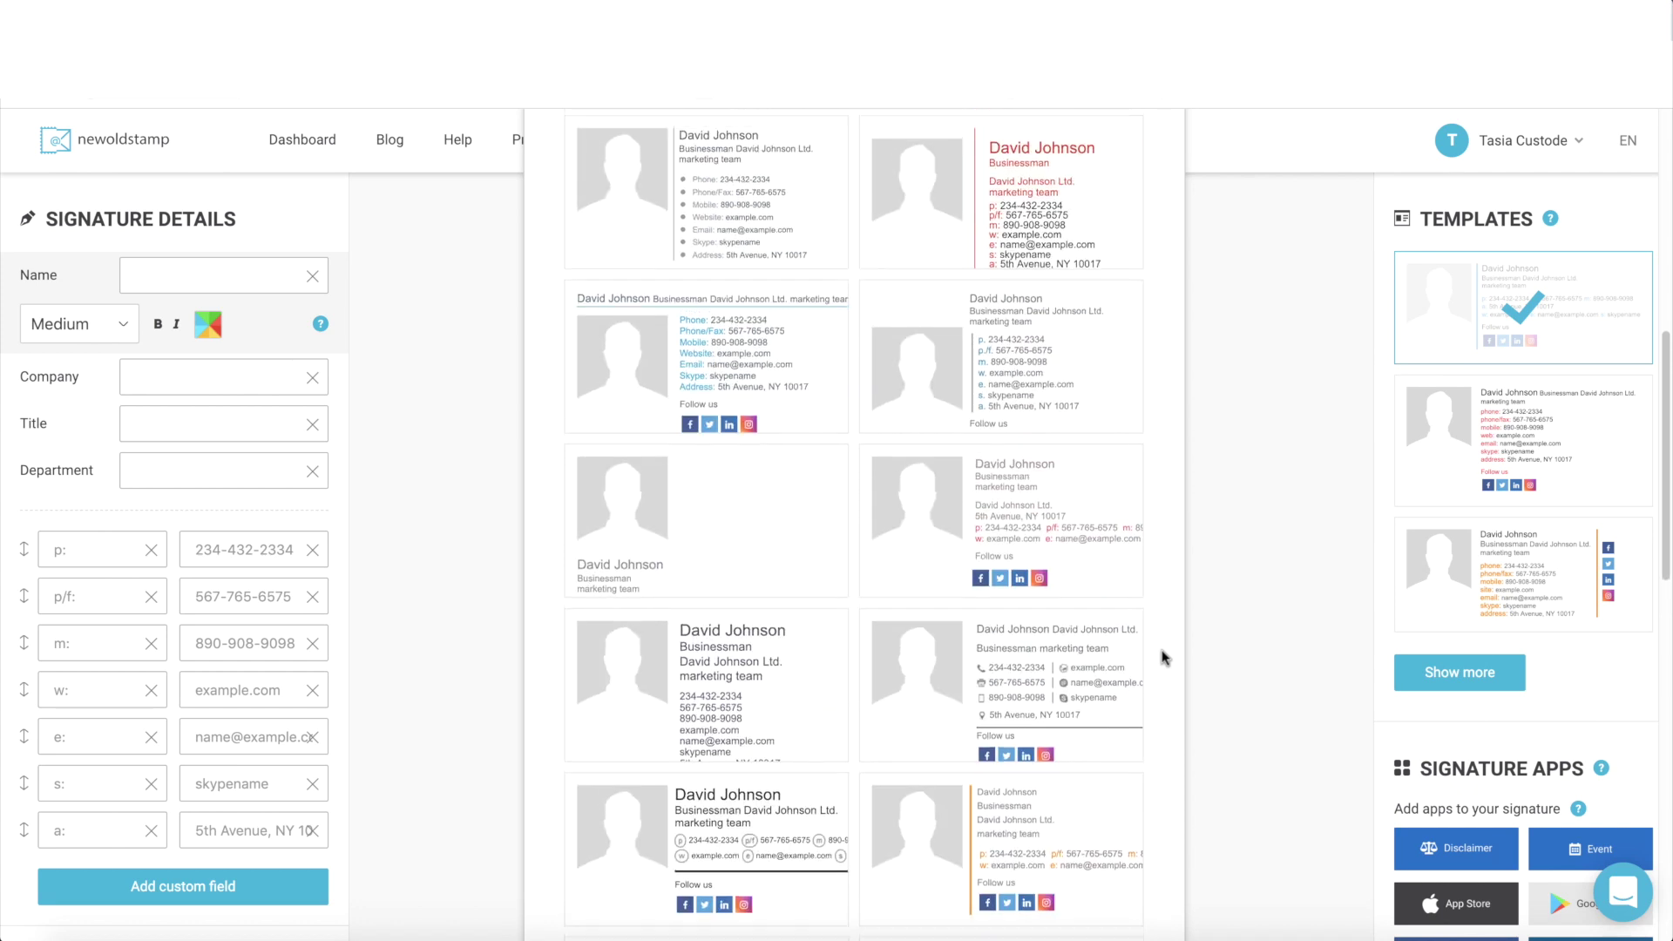
pyautogui.scroll(3, 1163, 658)
pyautogui.scroll(2, 1164, 658)
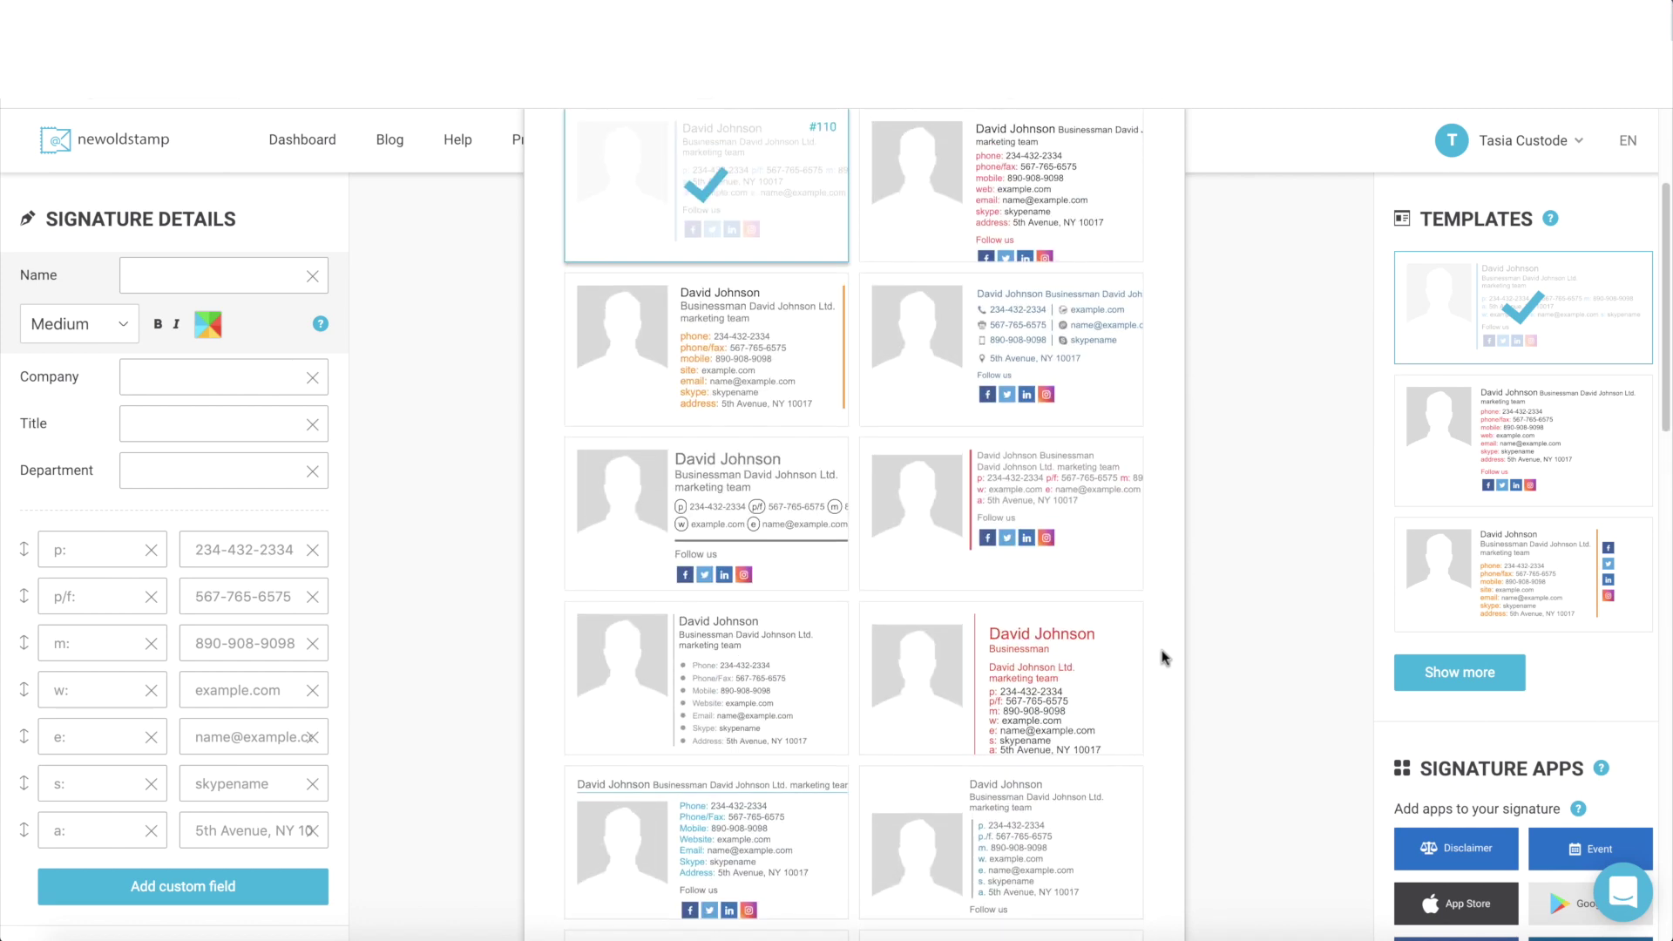
pyautogui.click(1092, 536)
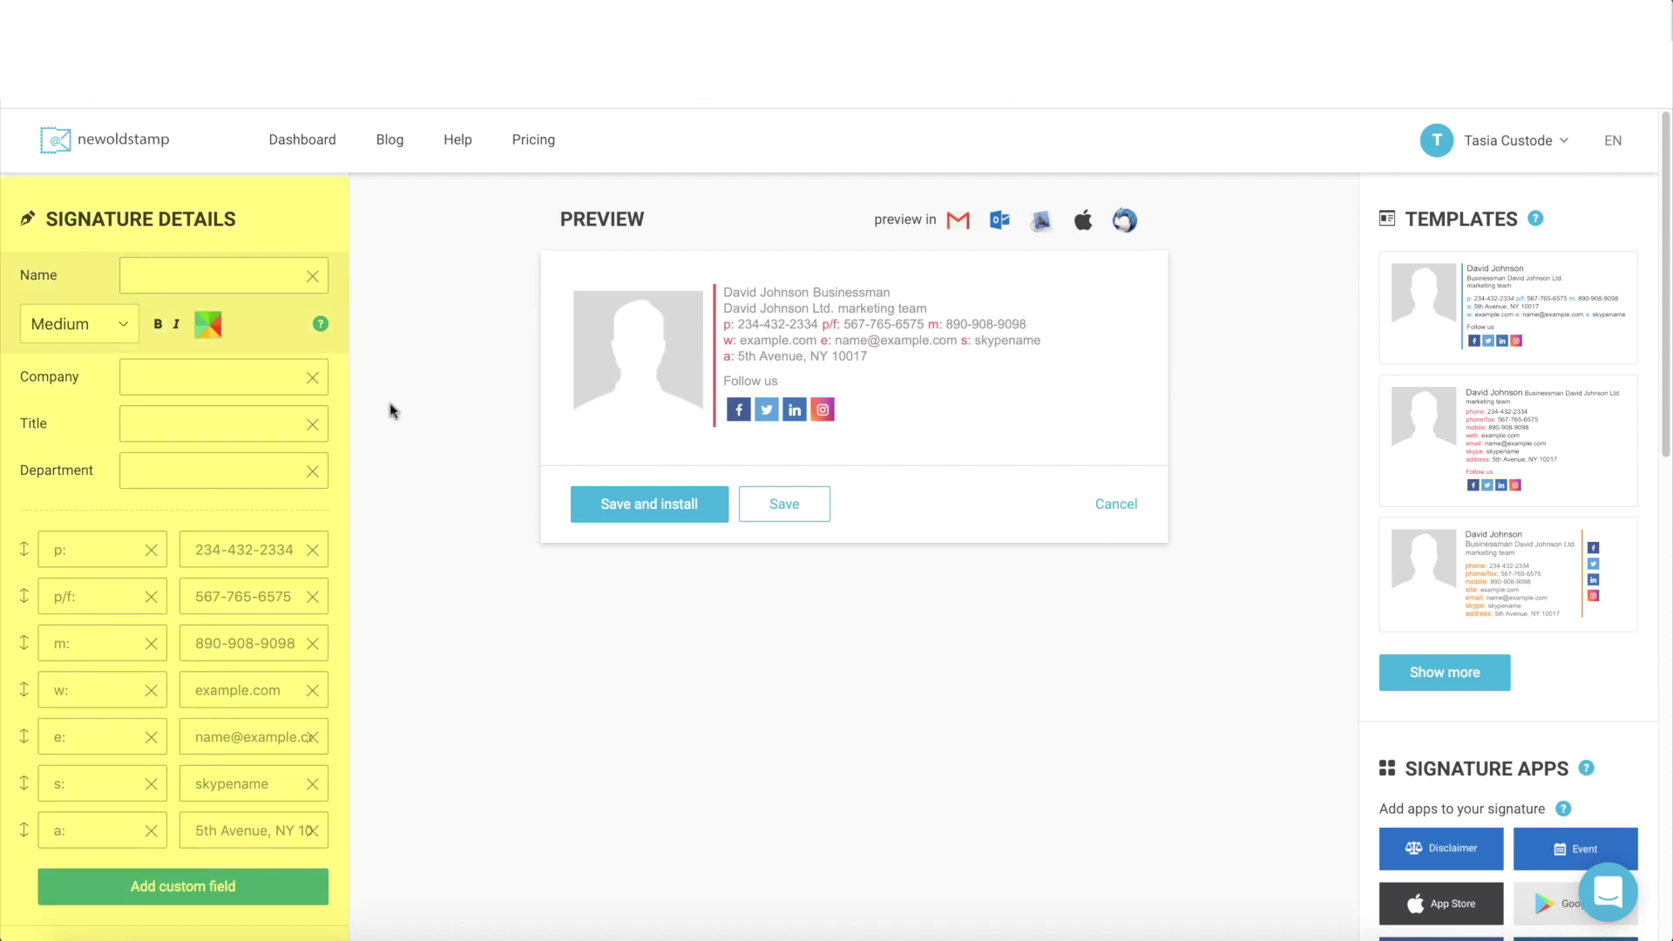
pyautogui.scroll(-5, 317, 511)
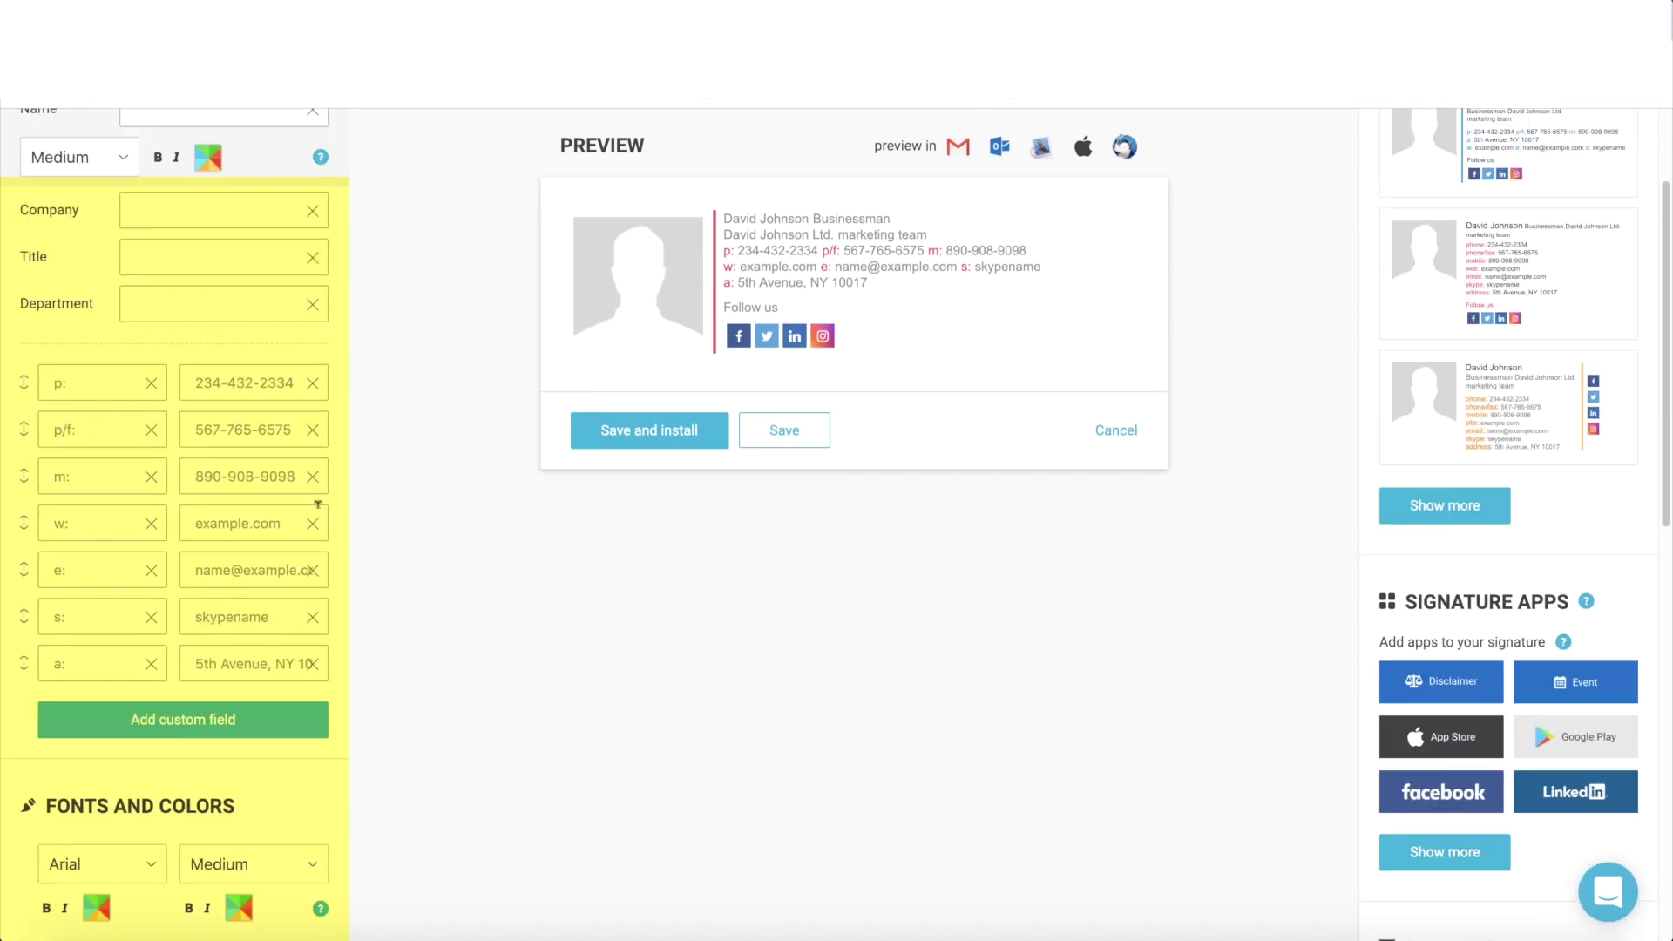
pyautogui.scroll(-5, 316, 513)
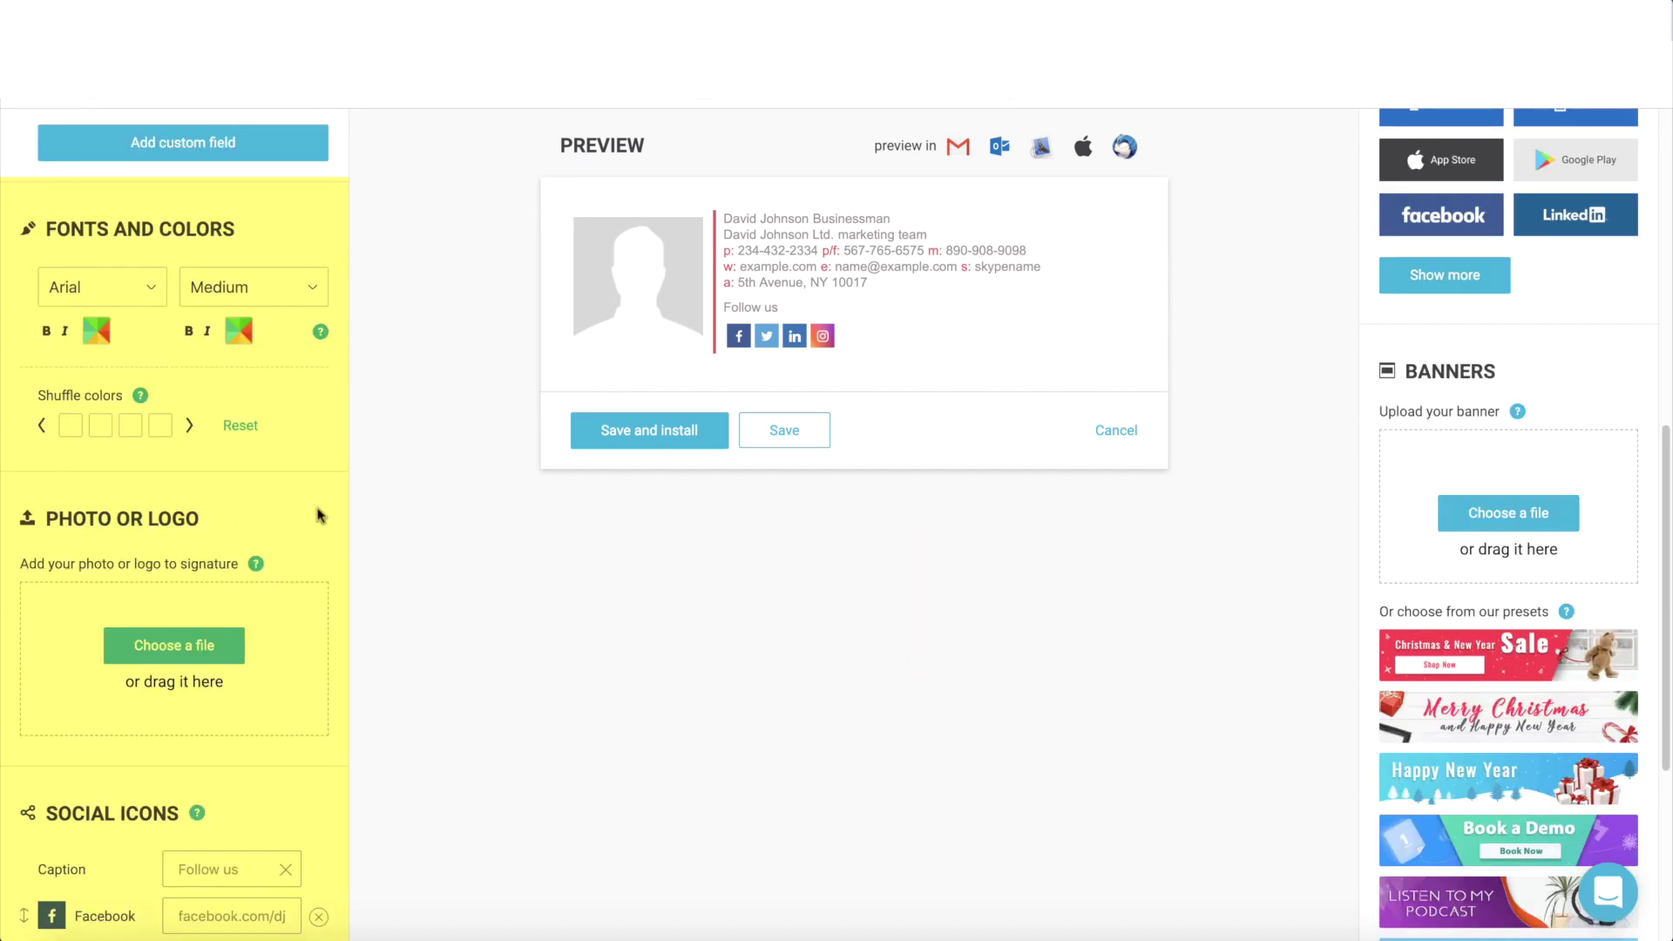
pyautogui.scroll(-4, 317, 516)
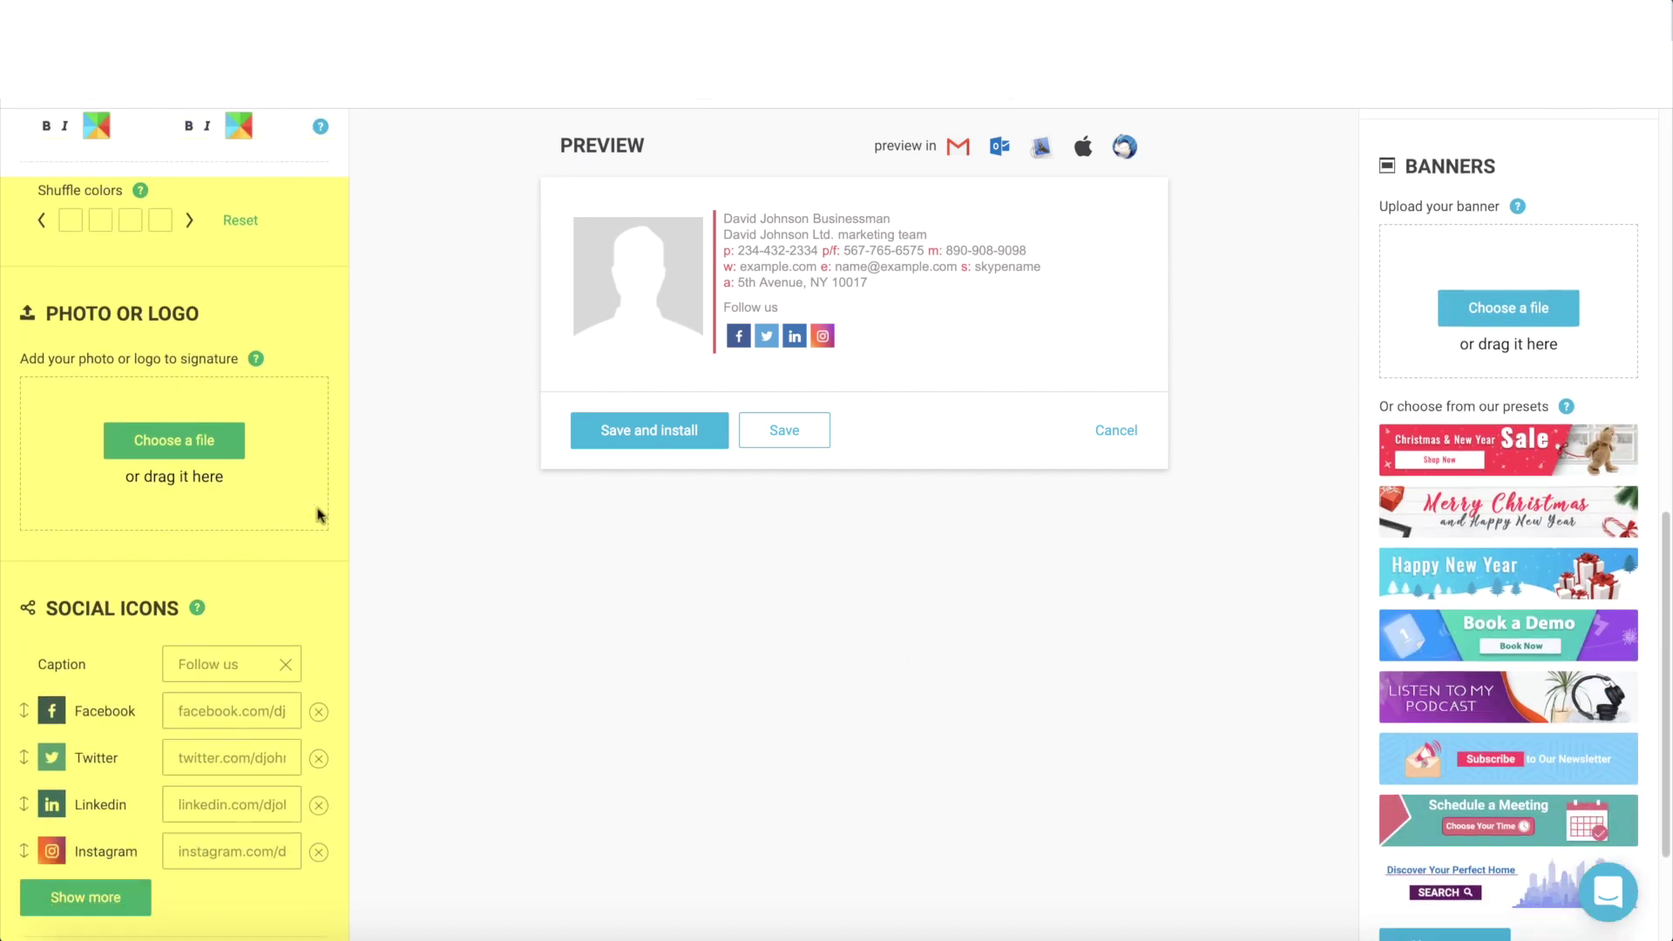
pyautogui.scroll(-3, 317, 516)
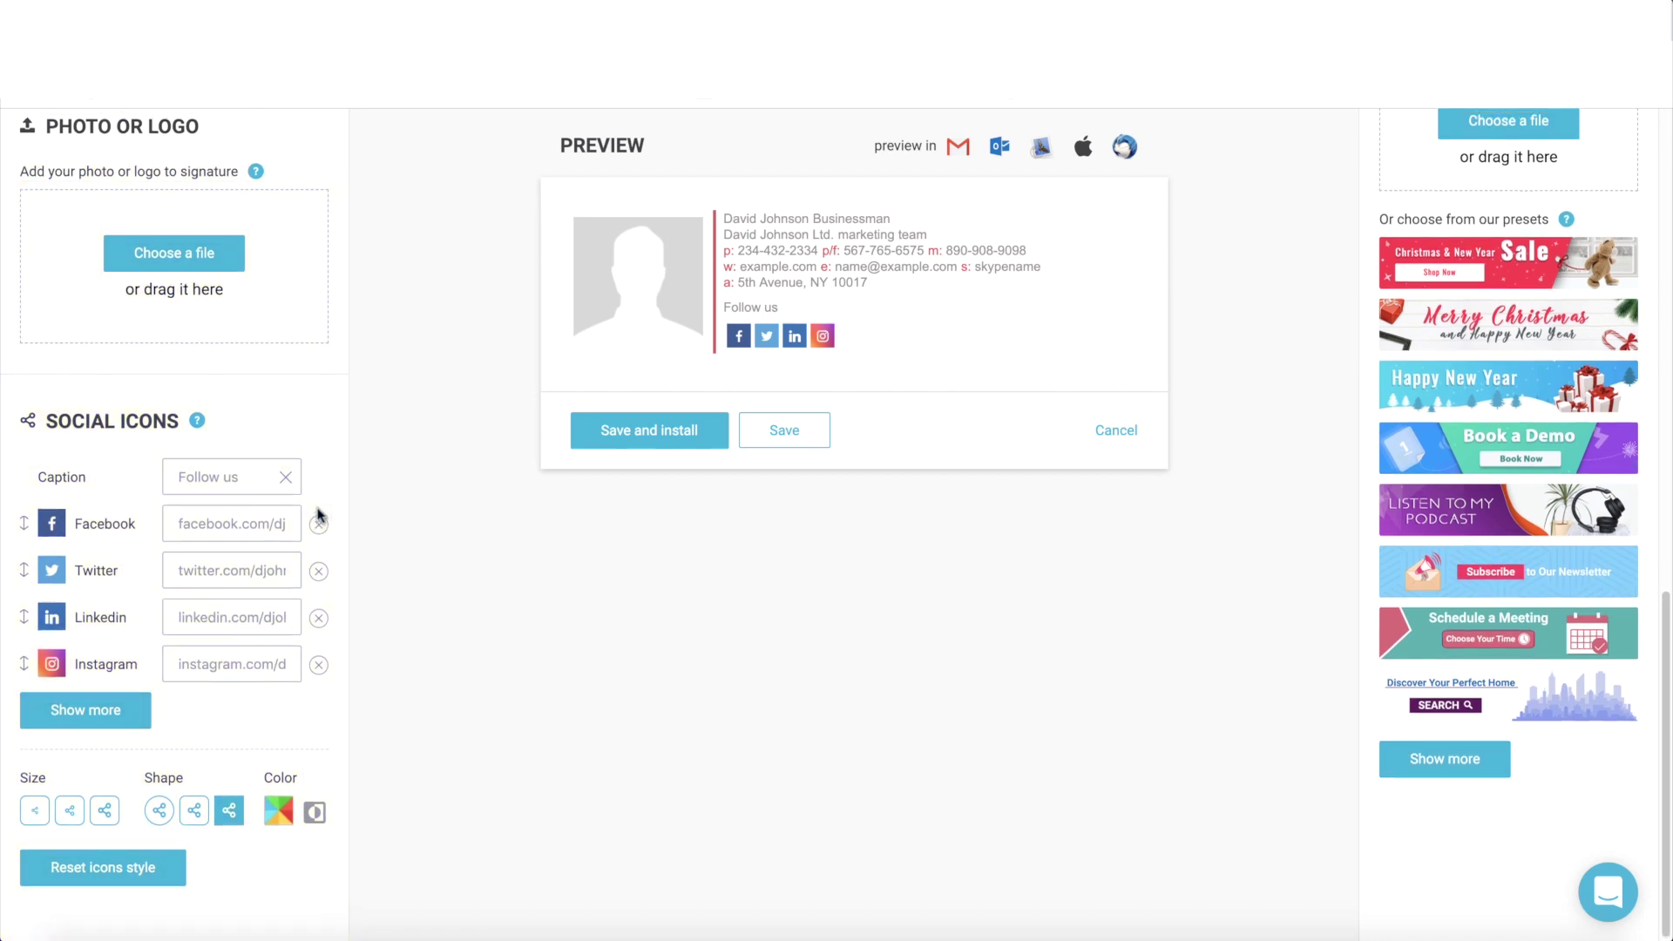
pyautogui.scroll(5, 318, 518)
pyautogui.scroll(8, 318, 519)
pyautogui.click(209, 277)
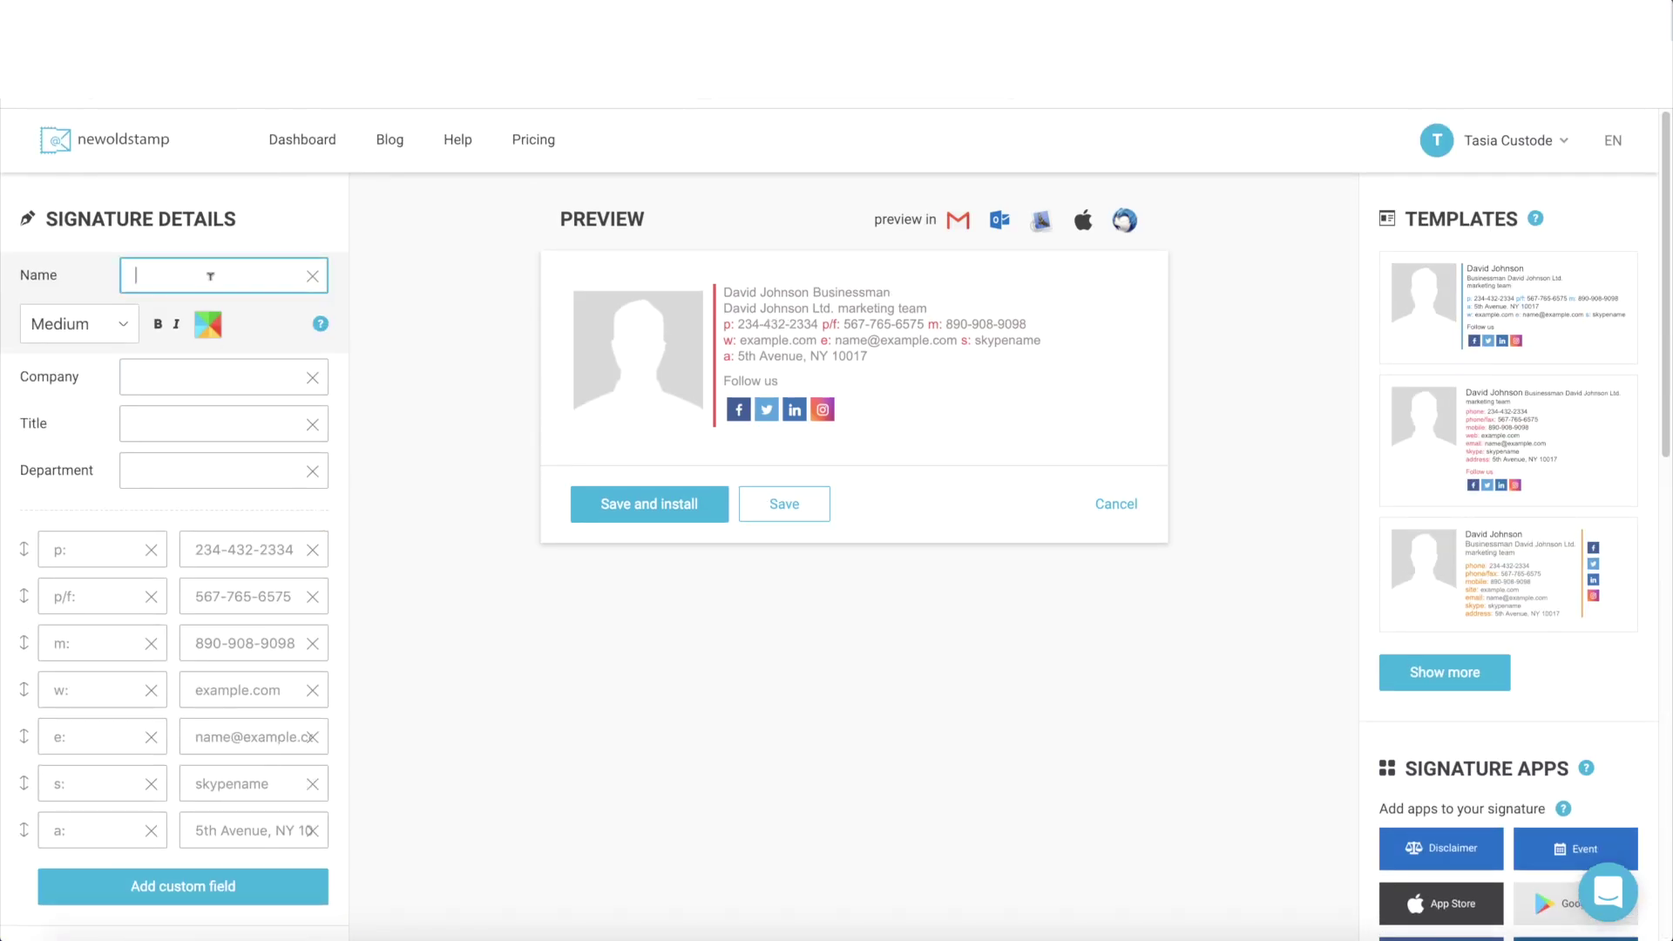
pyautogui.write('Brio')
pyautogui.write(' Info')
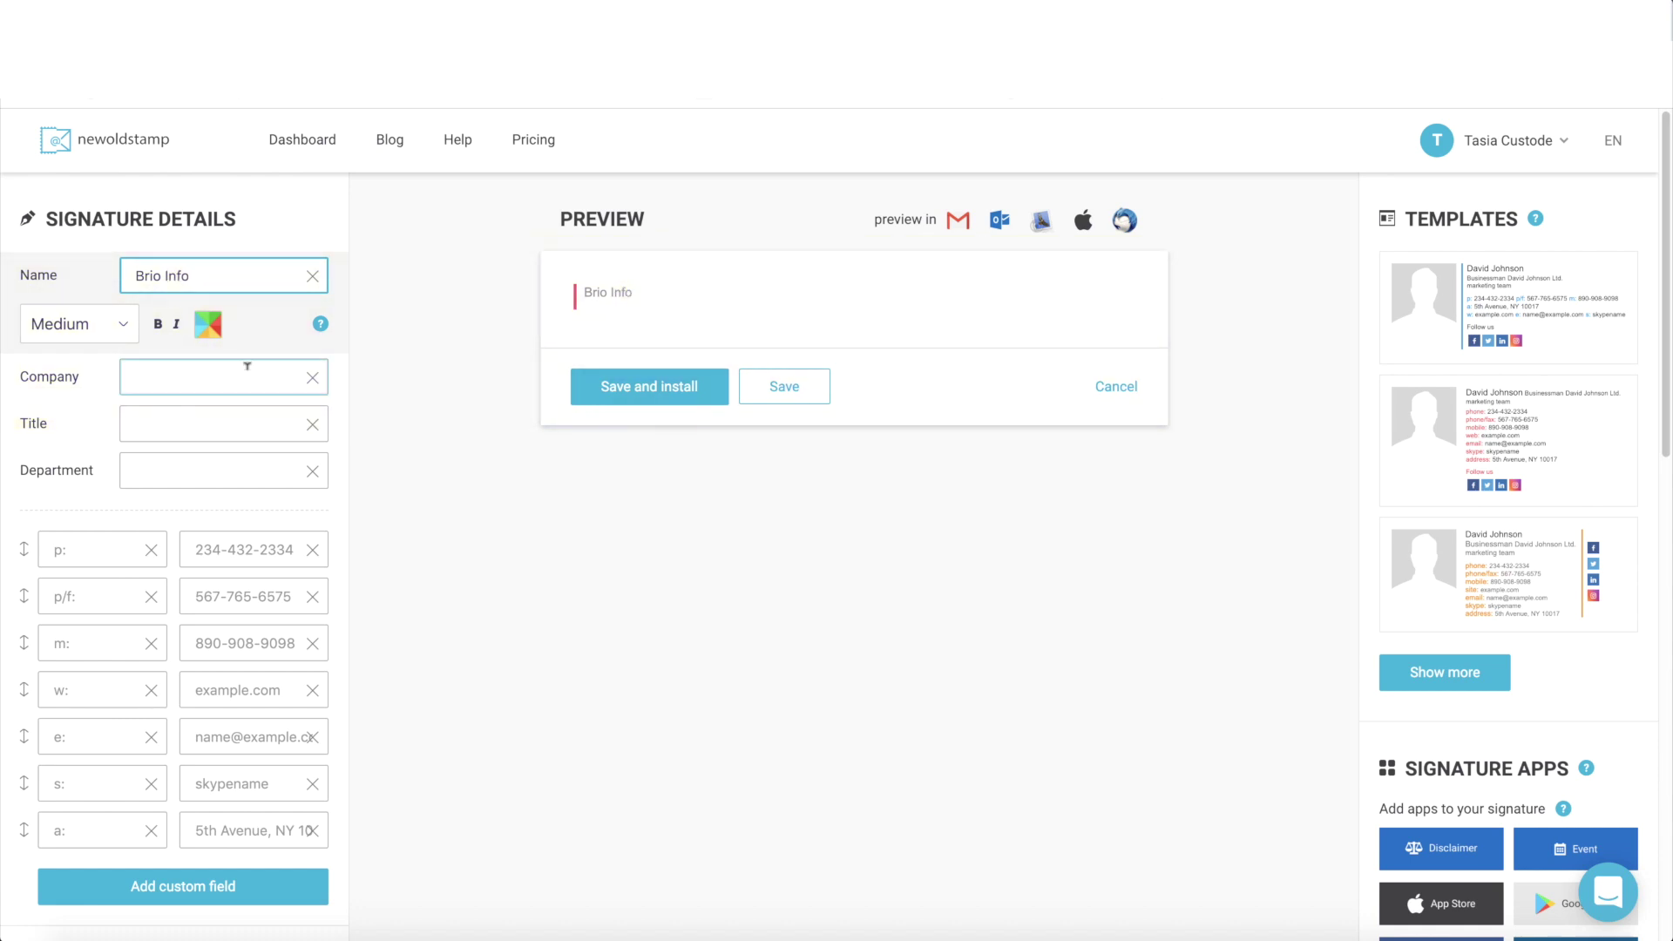
pyautogui.click(215, 378)
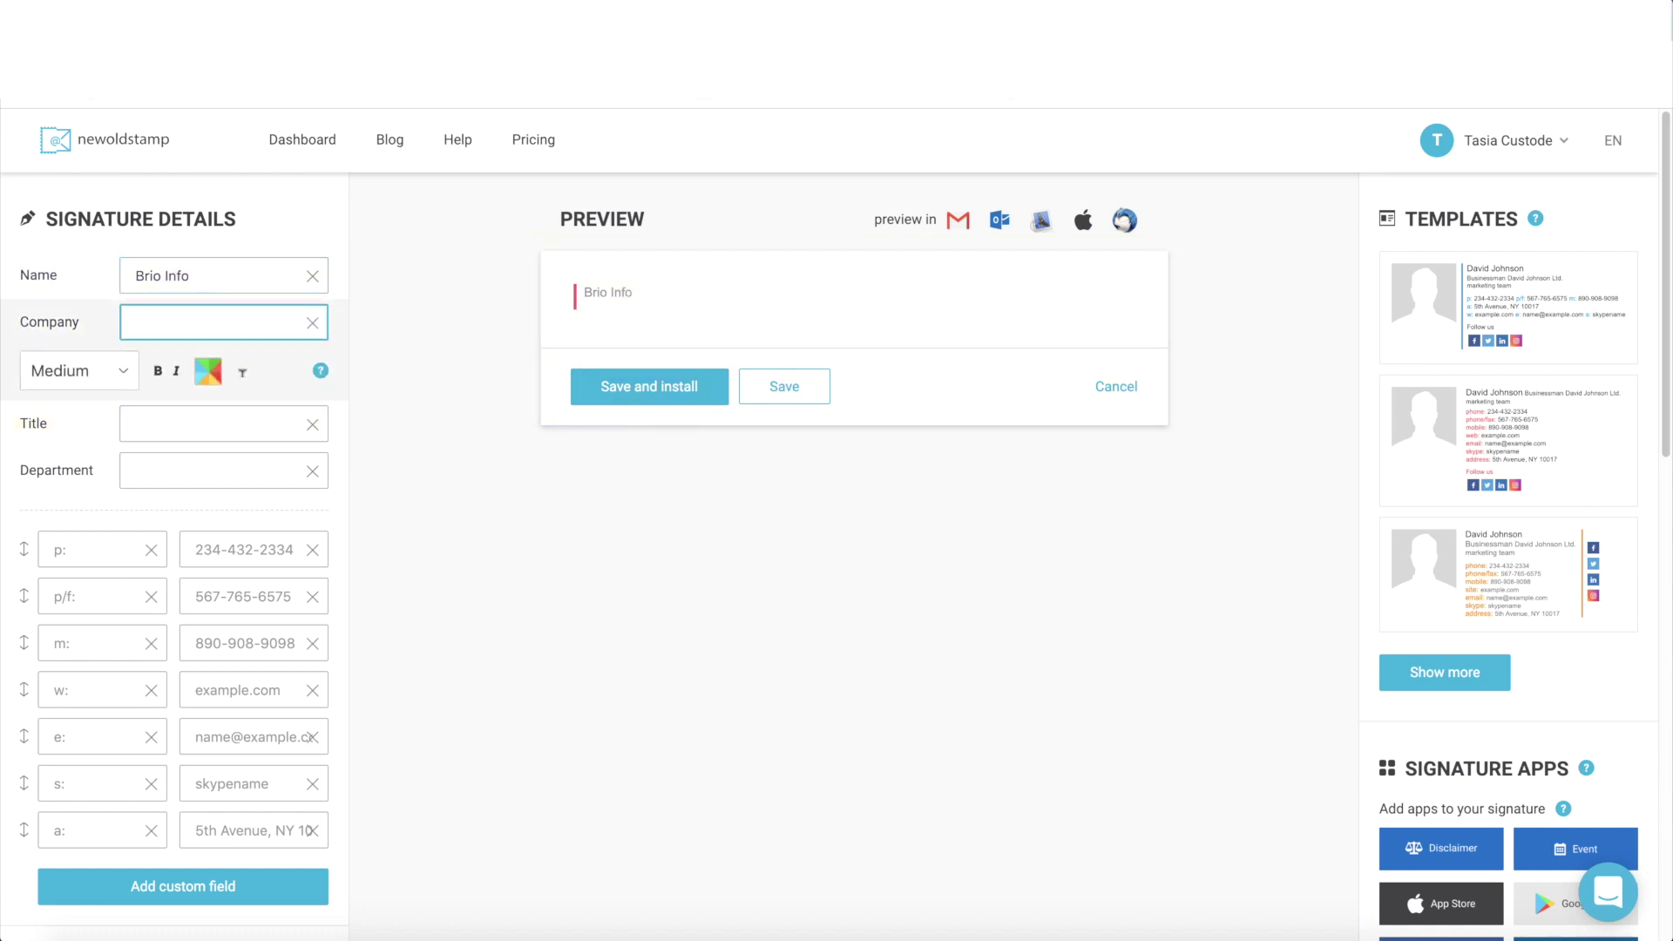
pyautogui.write('Brio Media LLC')
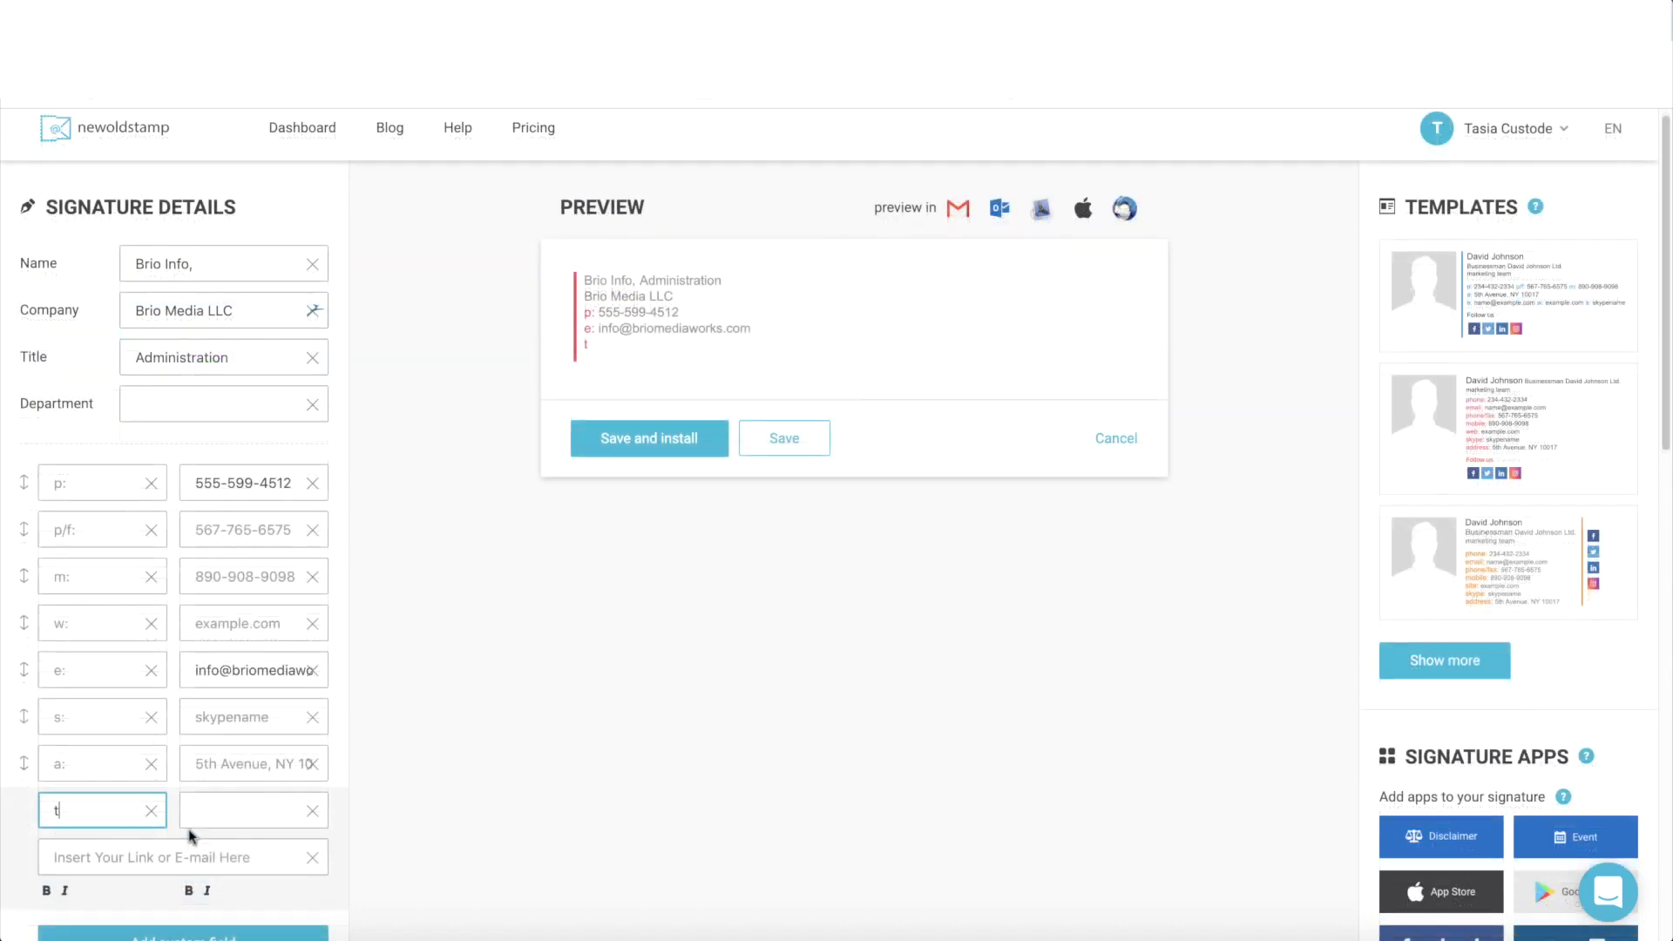
pyautogui.click(210, 811)
pyautogui.write('@')
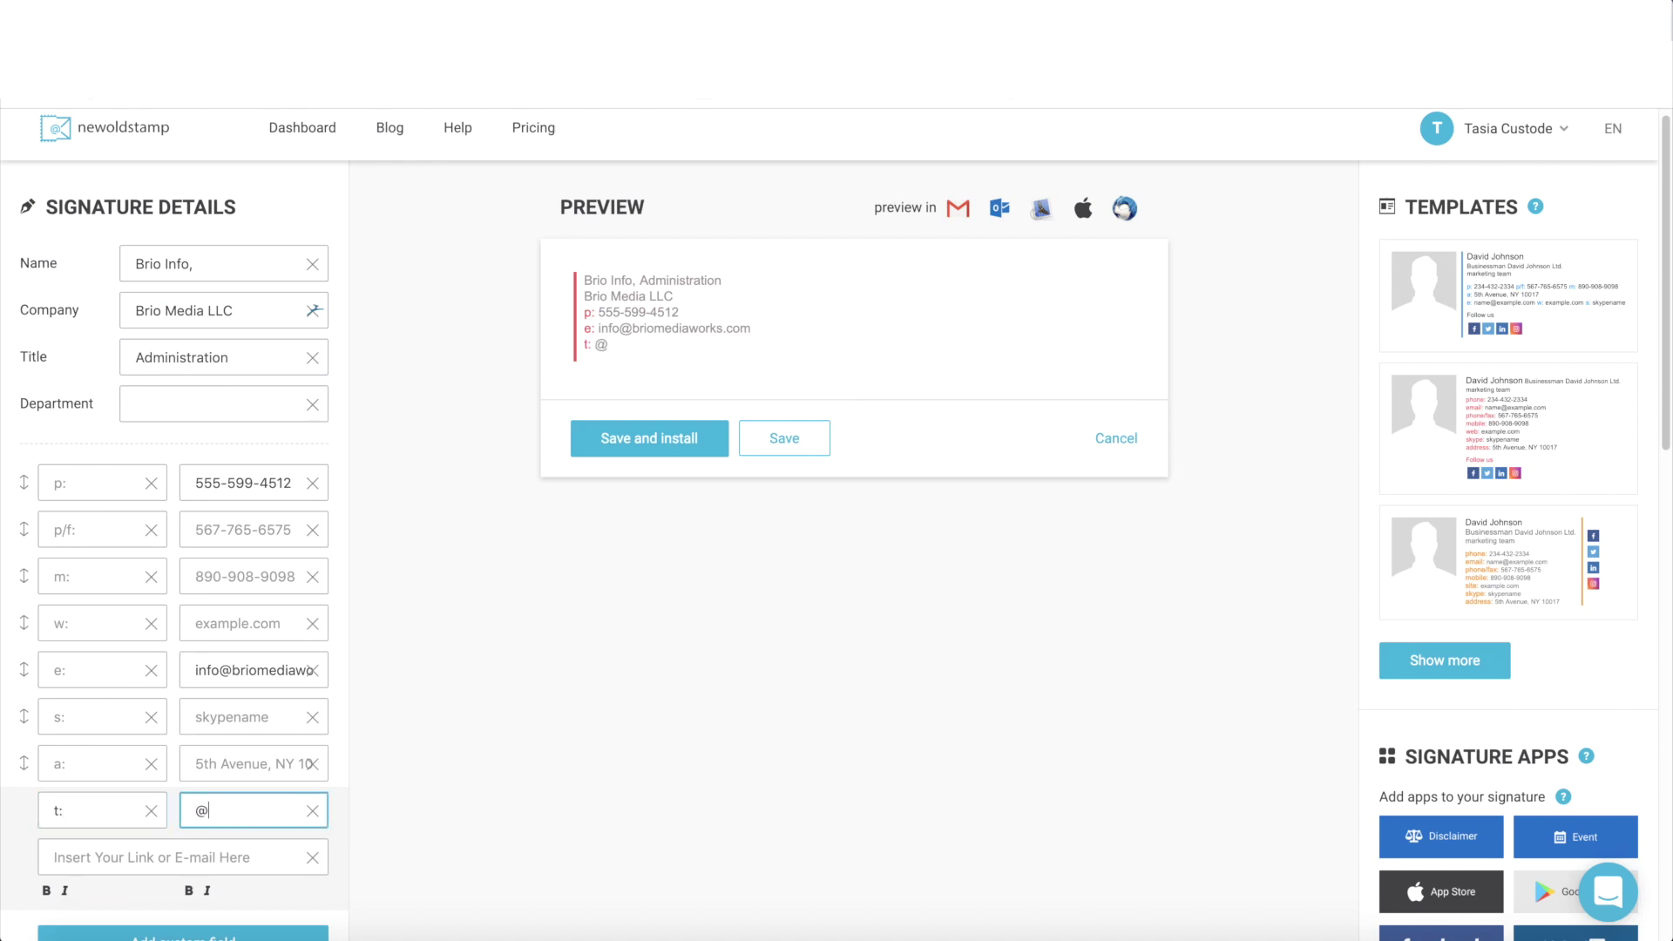
pyautogui.write('mediabrio')
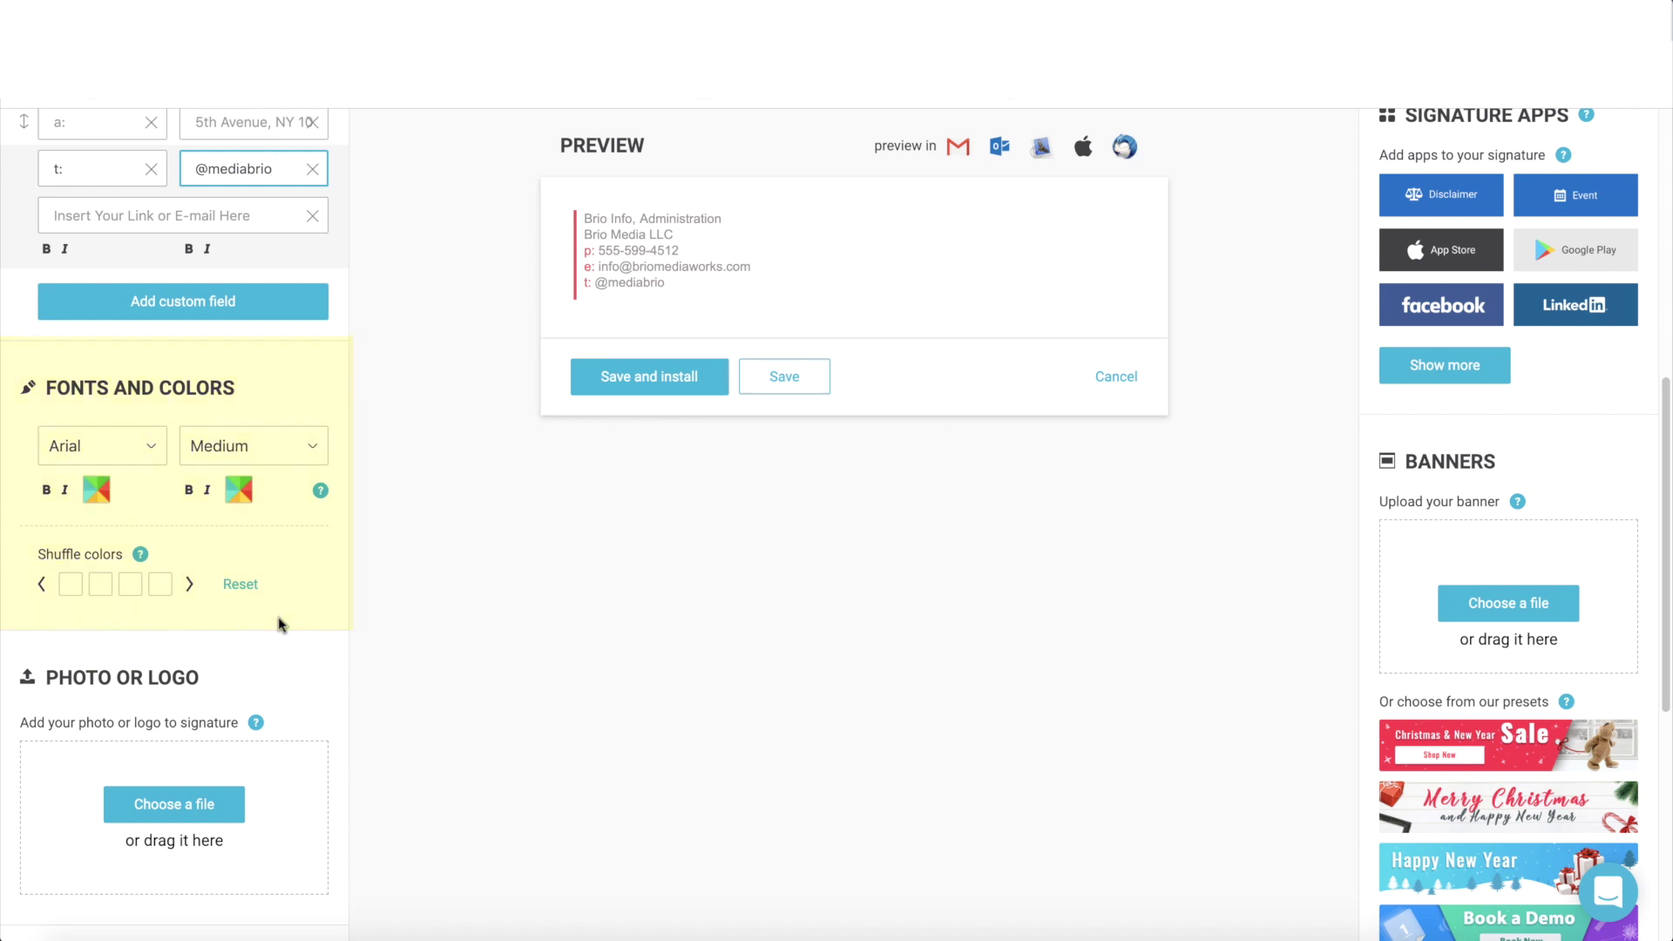
pyautogui.scroll(-3, 278, 617)
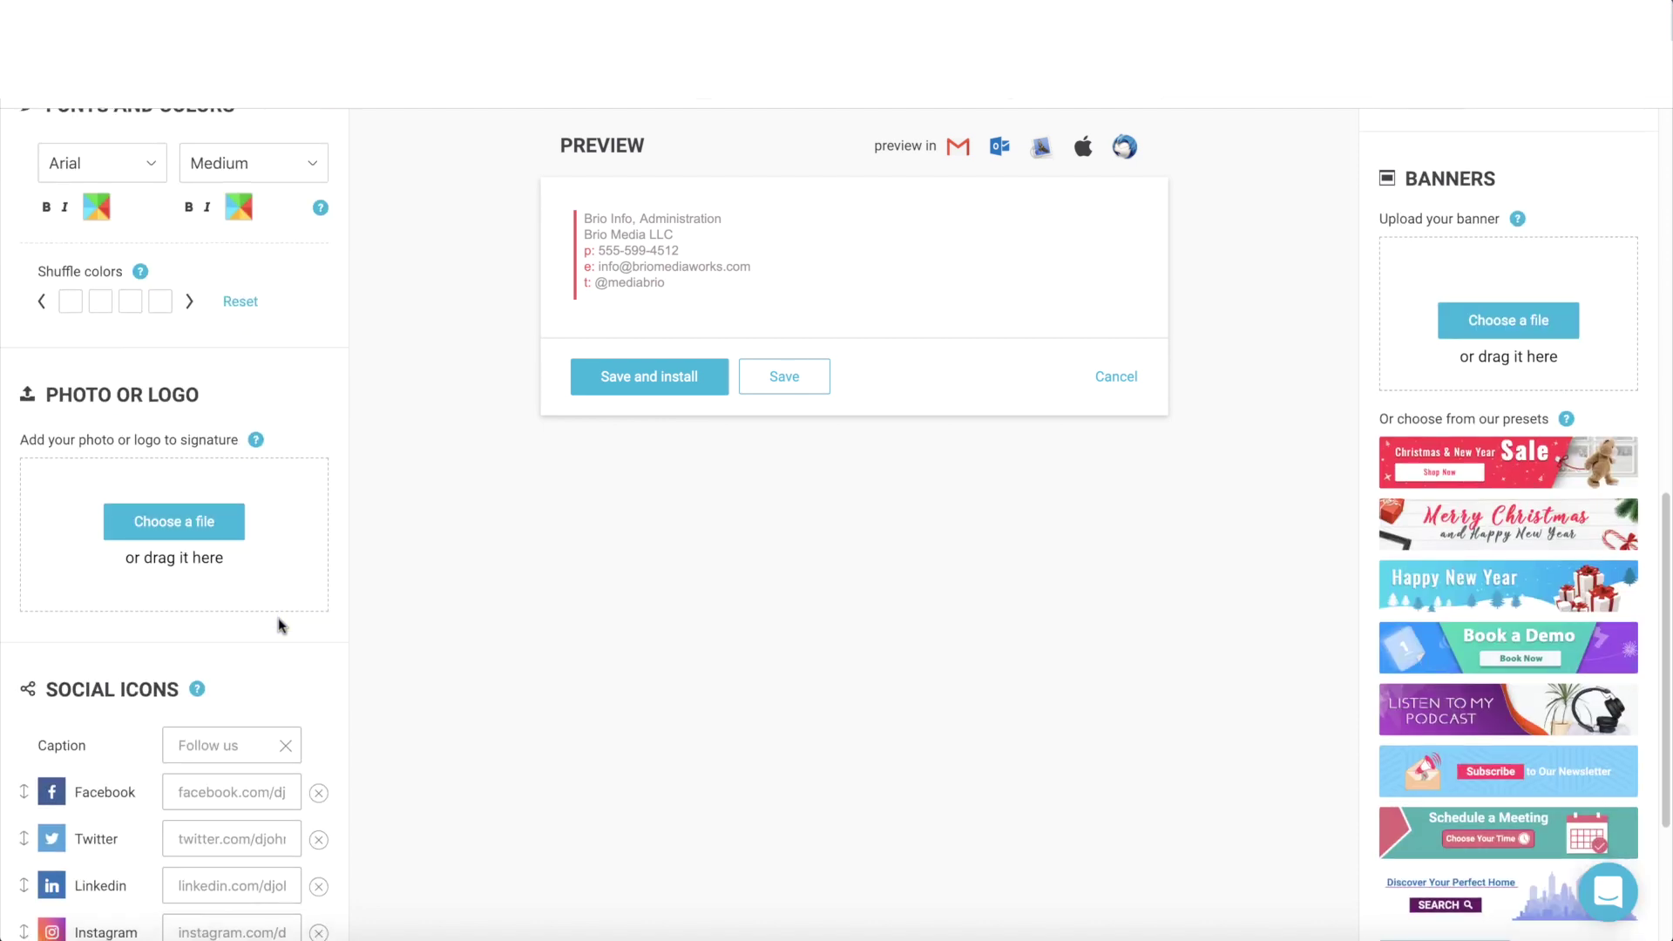
# - Upload the B logo and apply its teal palette to the signature colours
pyautogui.click(209, 529)
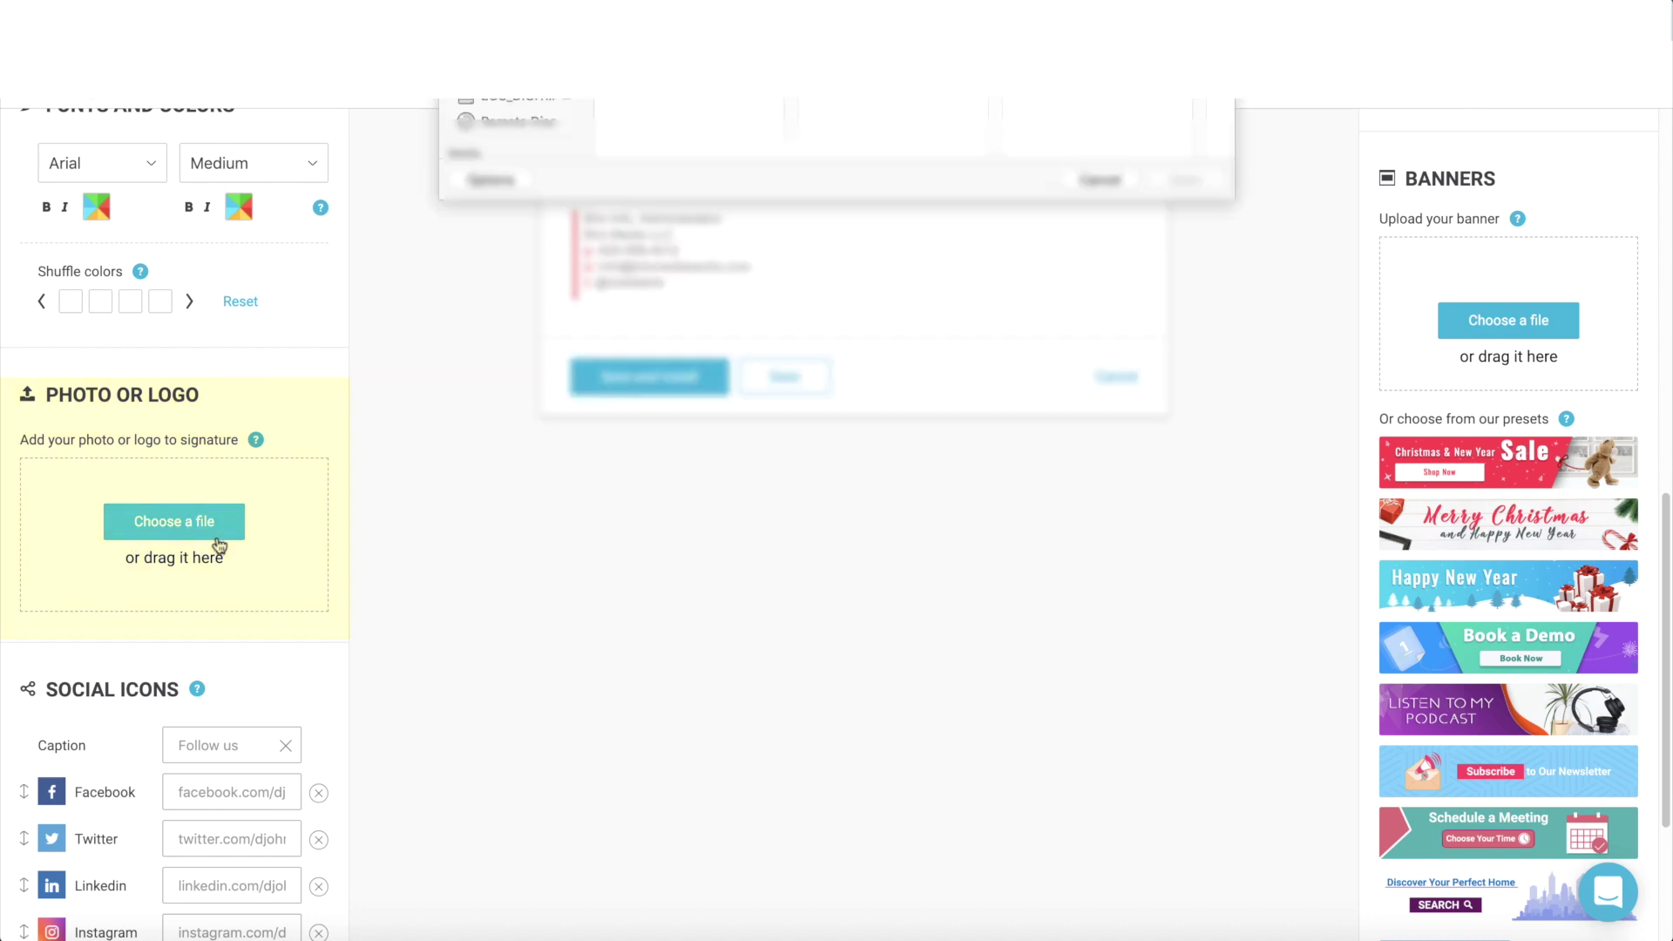
pyautogui.click(656, 192)
pyautogui.click(885, 305)
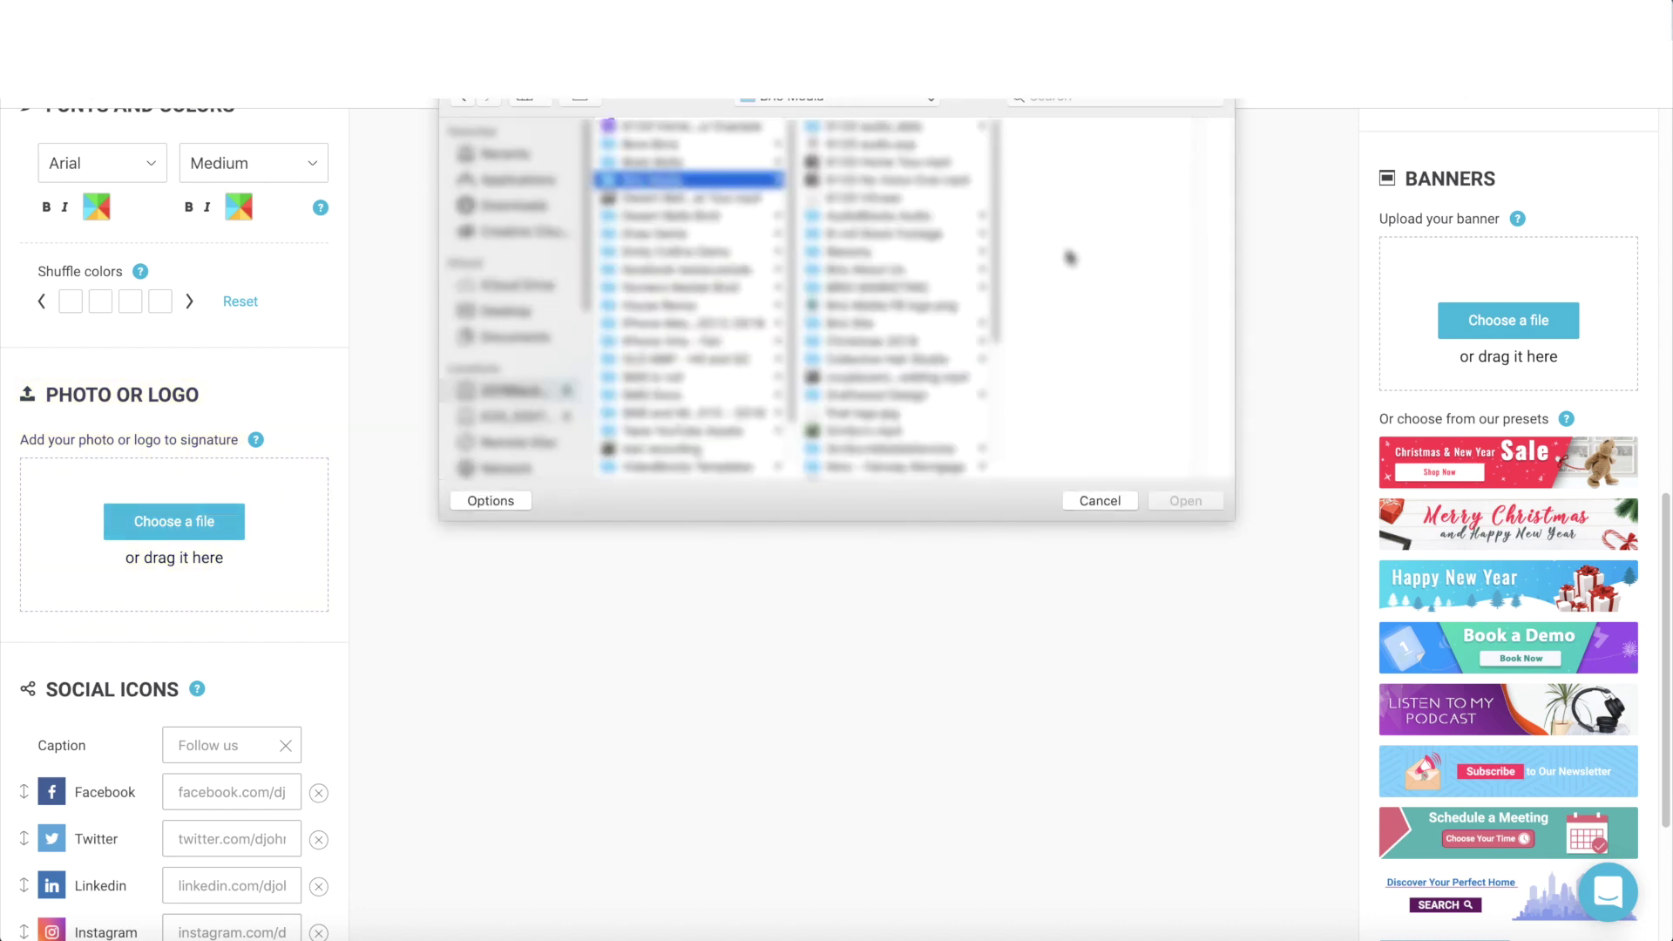
pyautogui.doubleClick(885, 305)
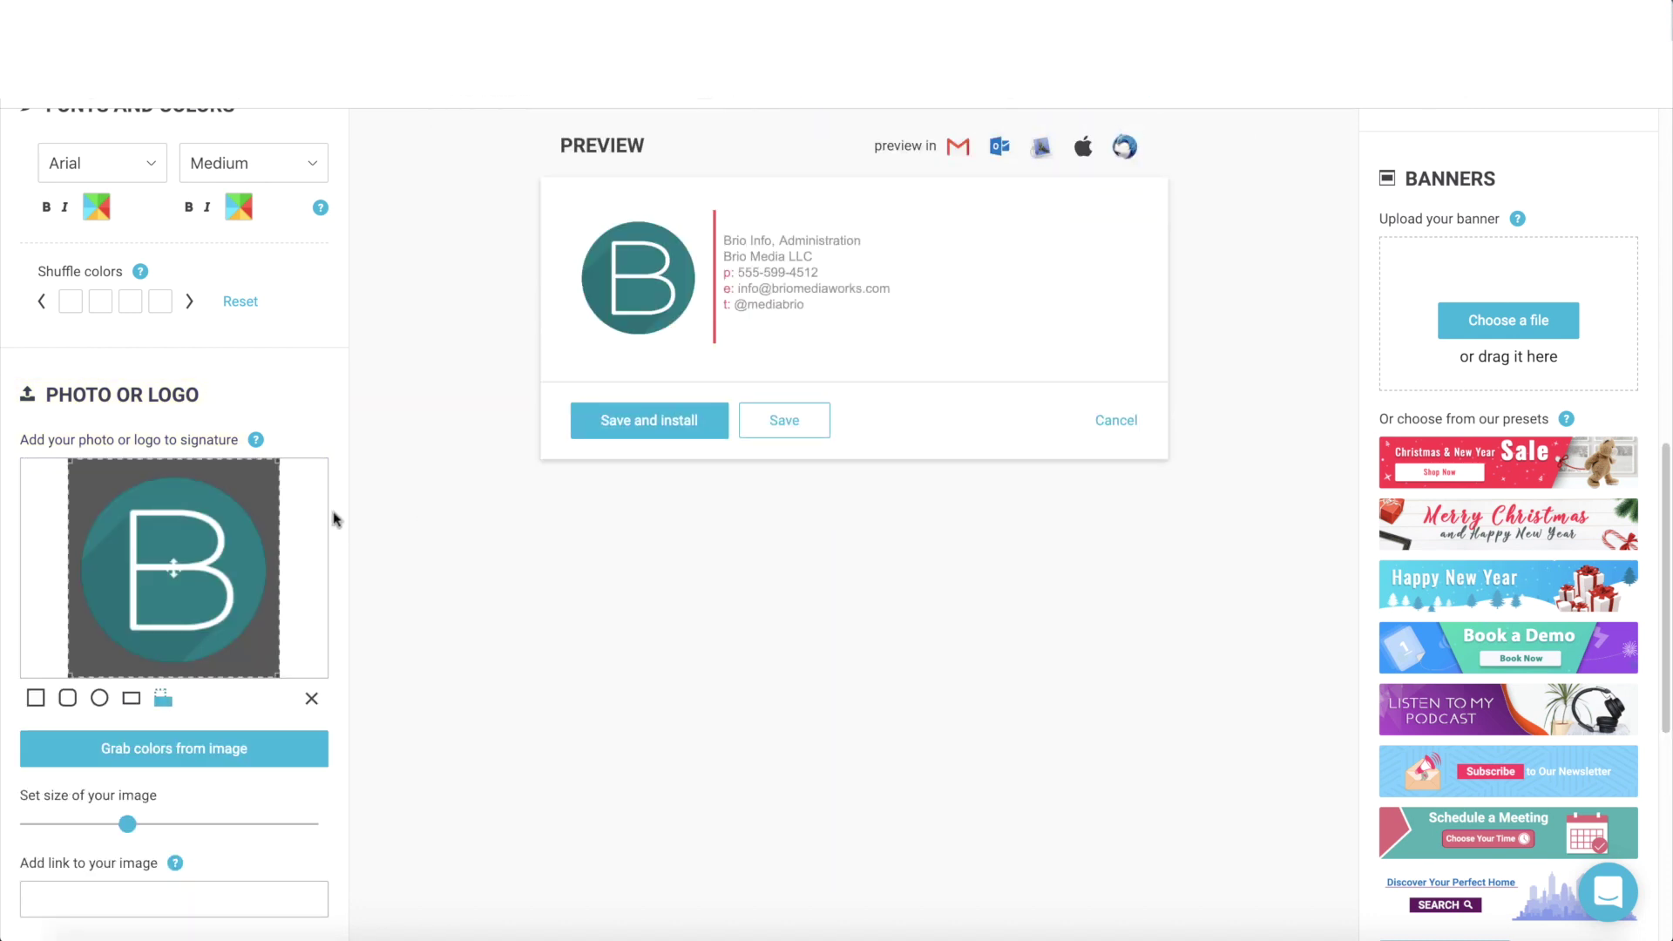
pyautogui.click(270, 754)
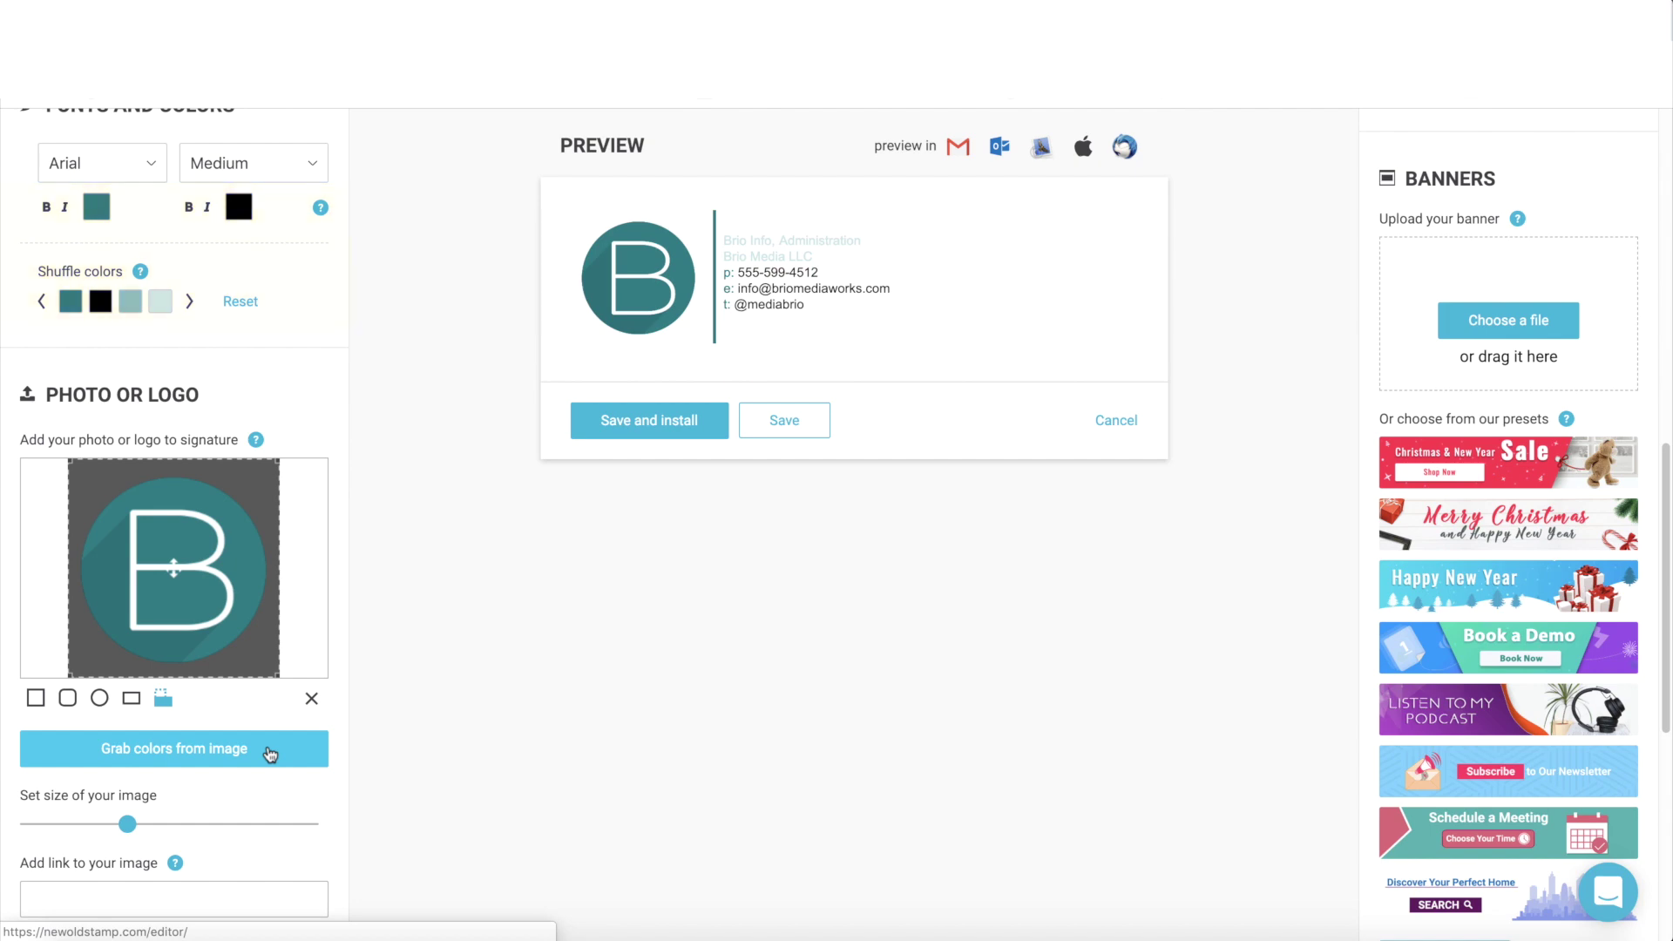
pyautogui.scroll(2, 330, 565)
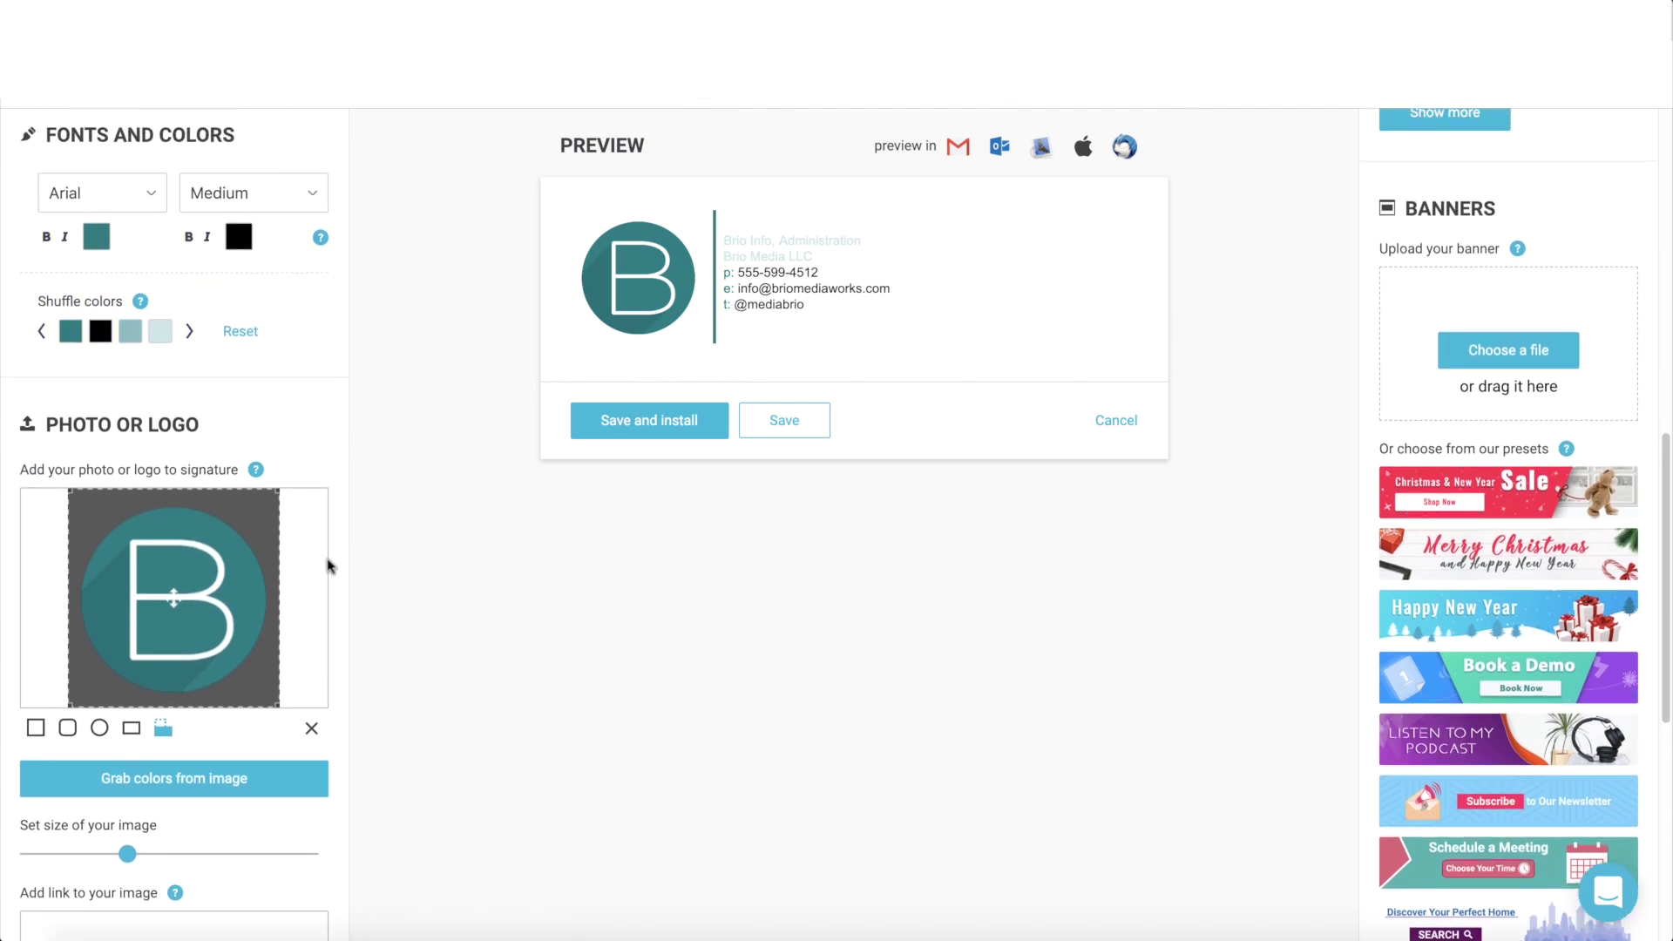
pyautogui.scroll(5, 331, 565)
pyautogui.scroll(1, 331, 565)
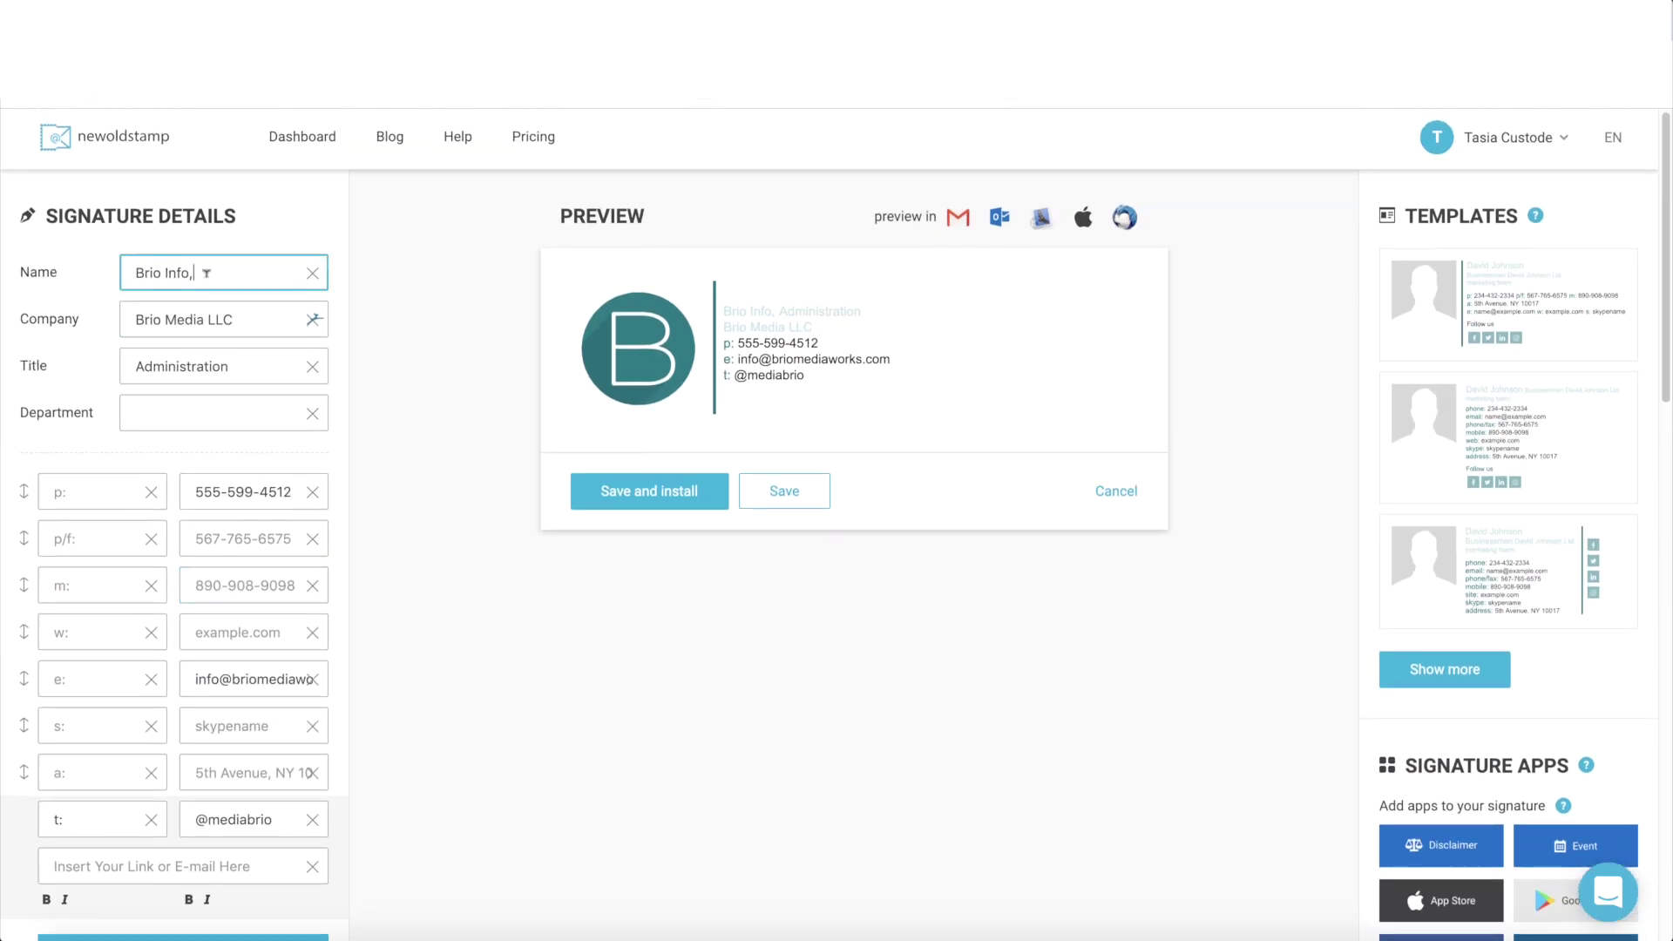
# - Make the signature's name line text black
pyautogui.click(206, 271)
pyautogui.click(209, 320)
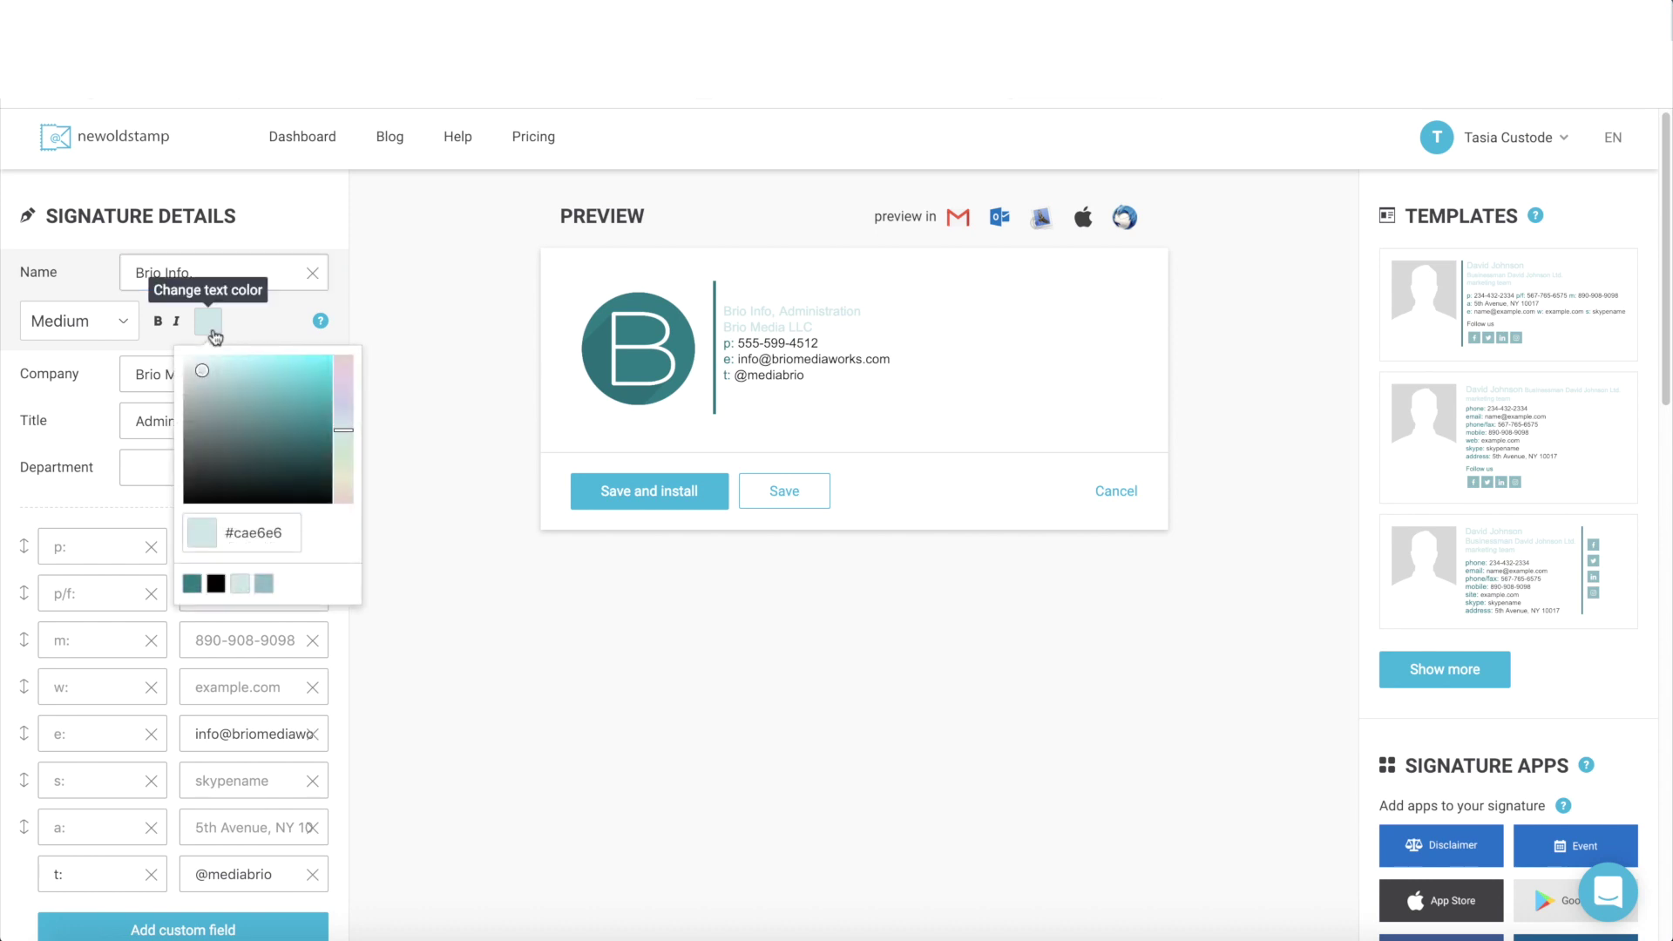
pyautogui.click(217, 584)
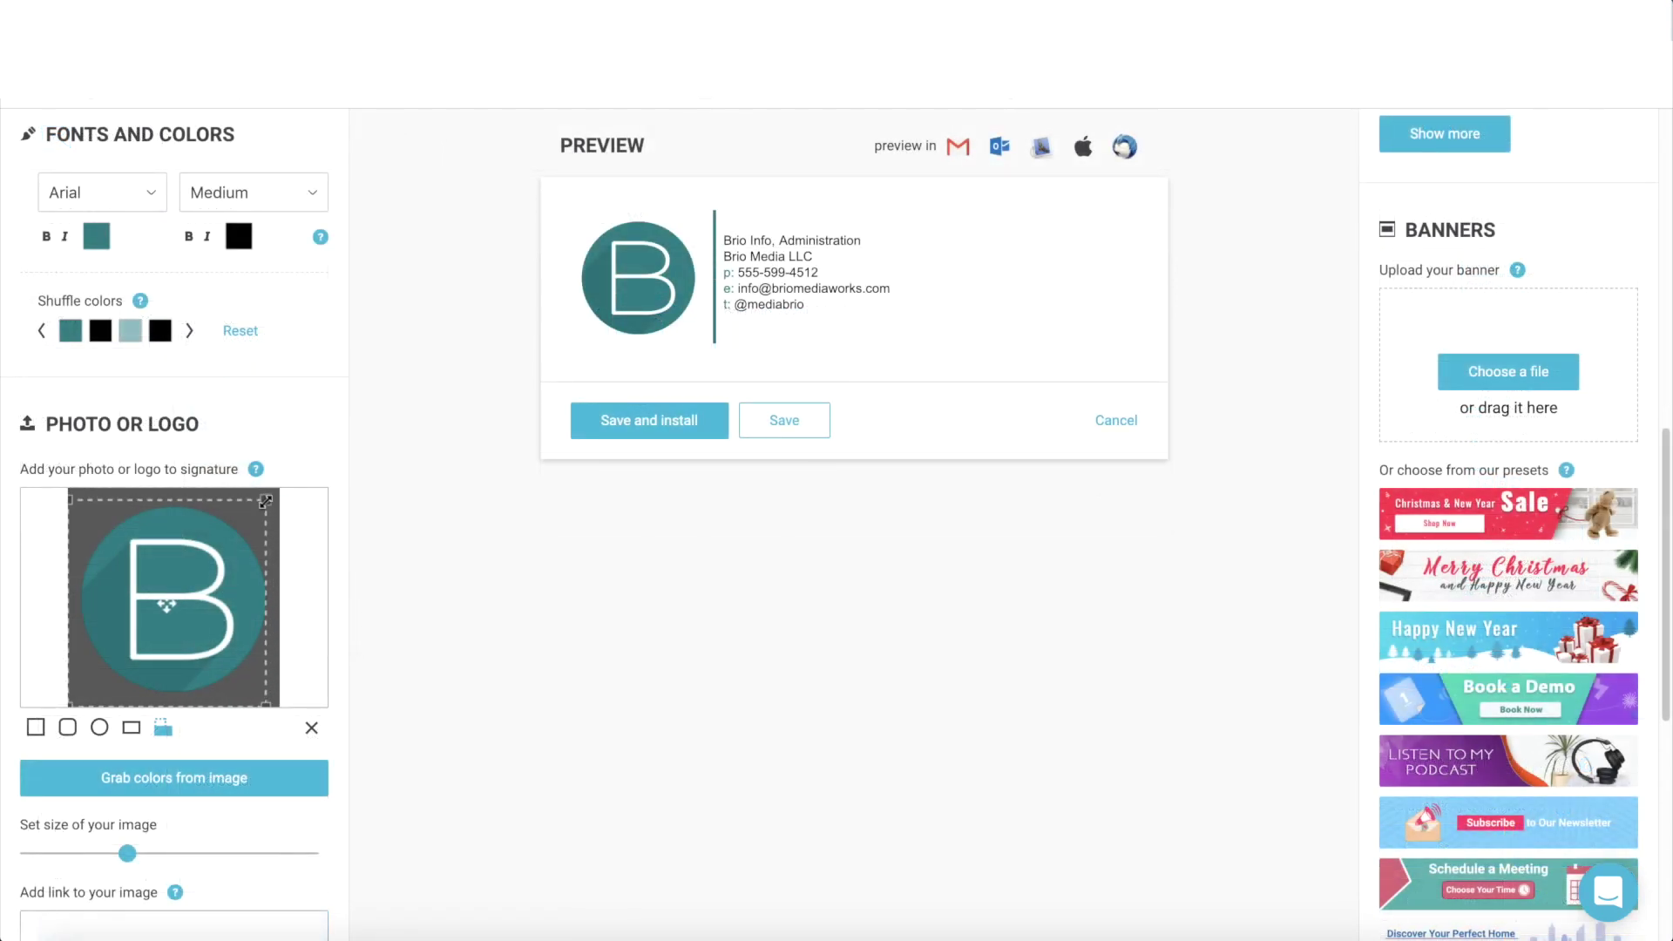
# - Adjust the logo's crop area and size, and crop it to a circle
pyautogui.moveTo(274, 491); pyautogui.dragTo(277, 494)
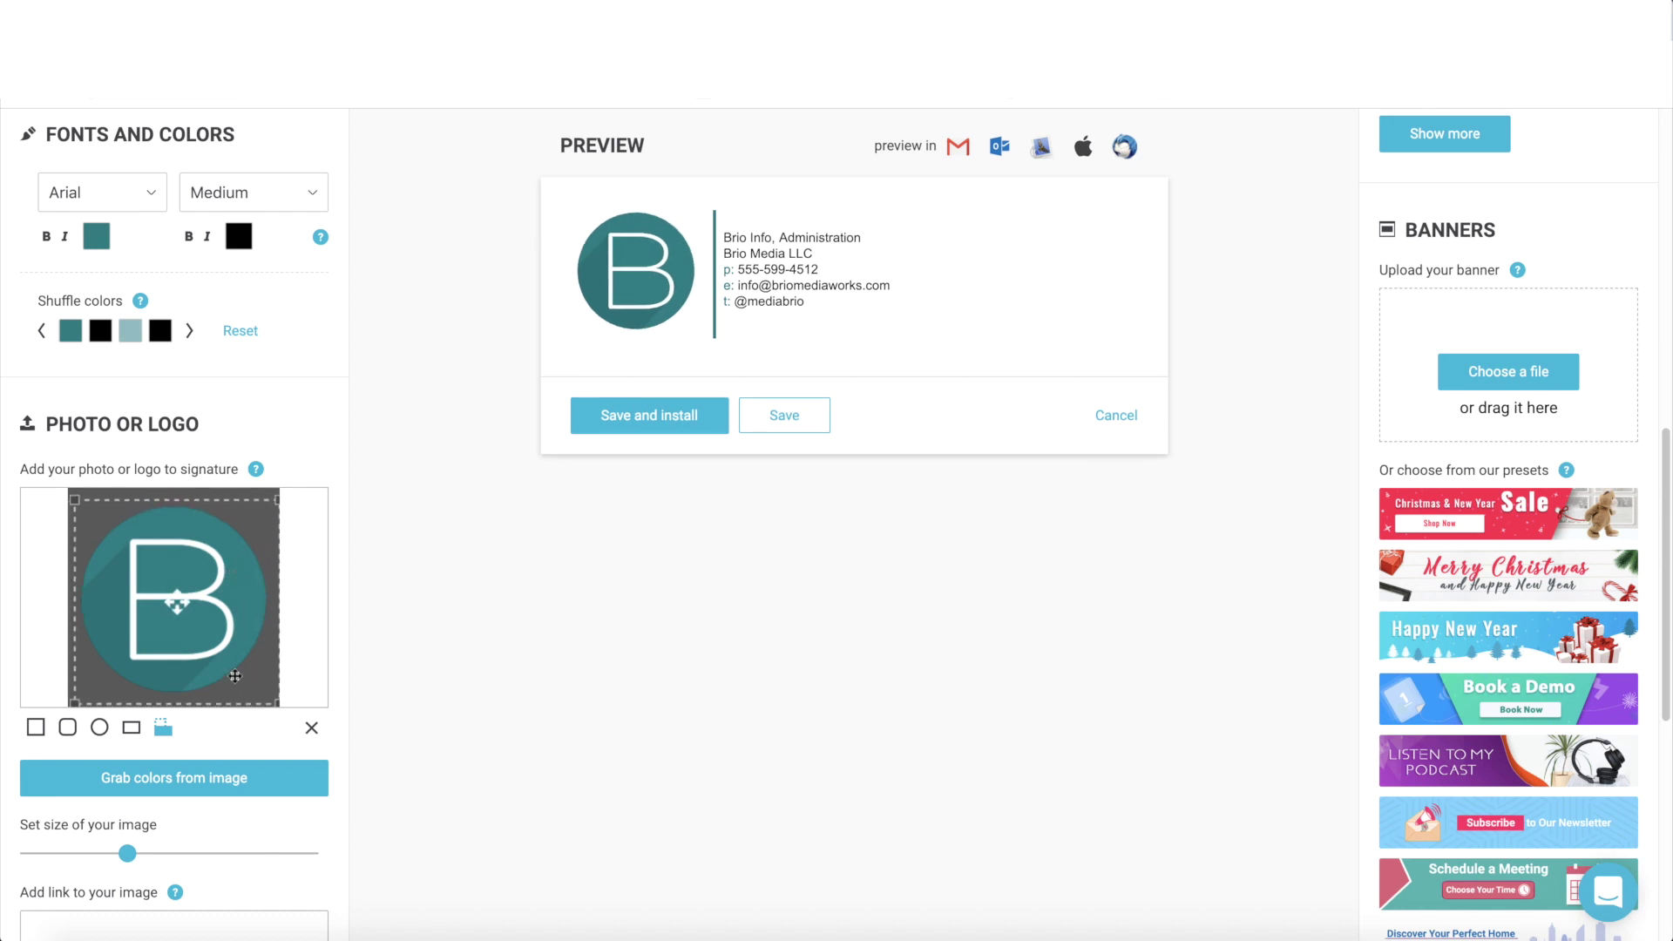
pyautogui.moveTo(126, 853)
pyautogui.mouseDown()
pyautogui.moveTo(160, 855)
pyautogui.moveTo(117, 854)
pyautogui.mouseUp()
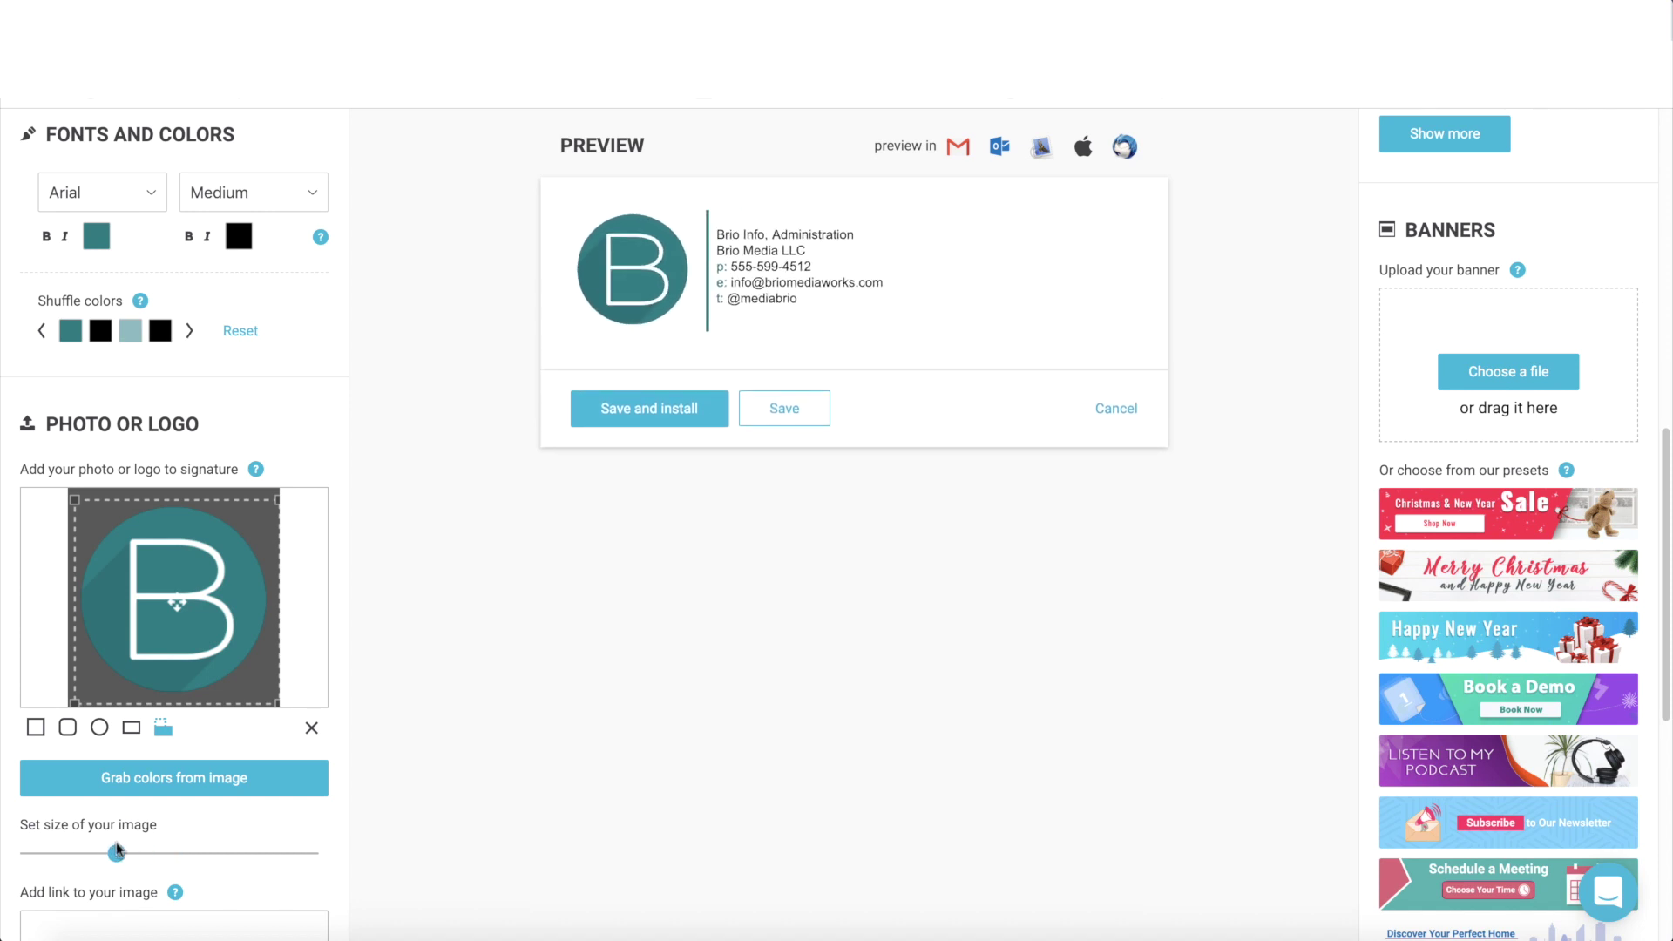
pyautogui.click(99, 729)
pyautogui.scroll(-2, 95, 730)
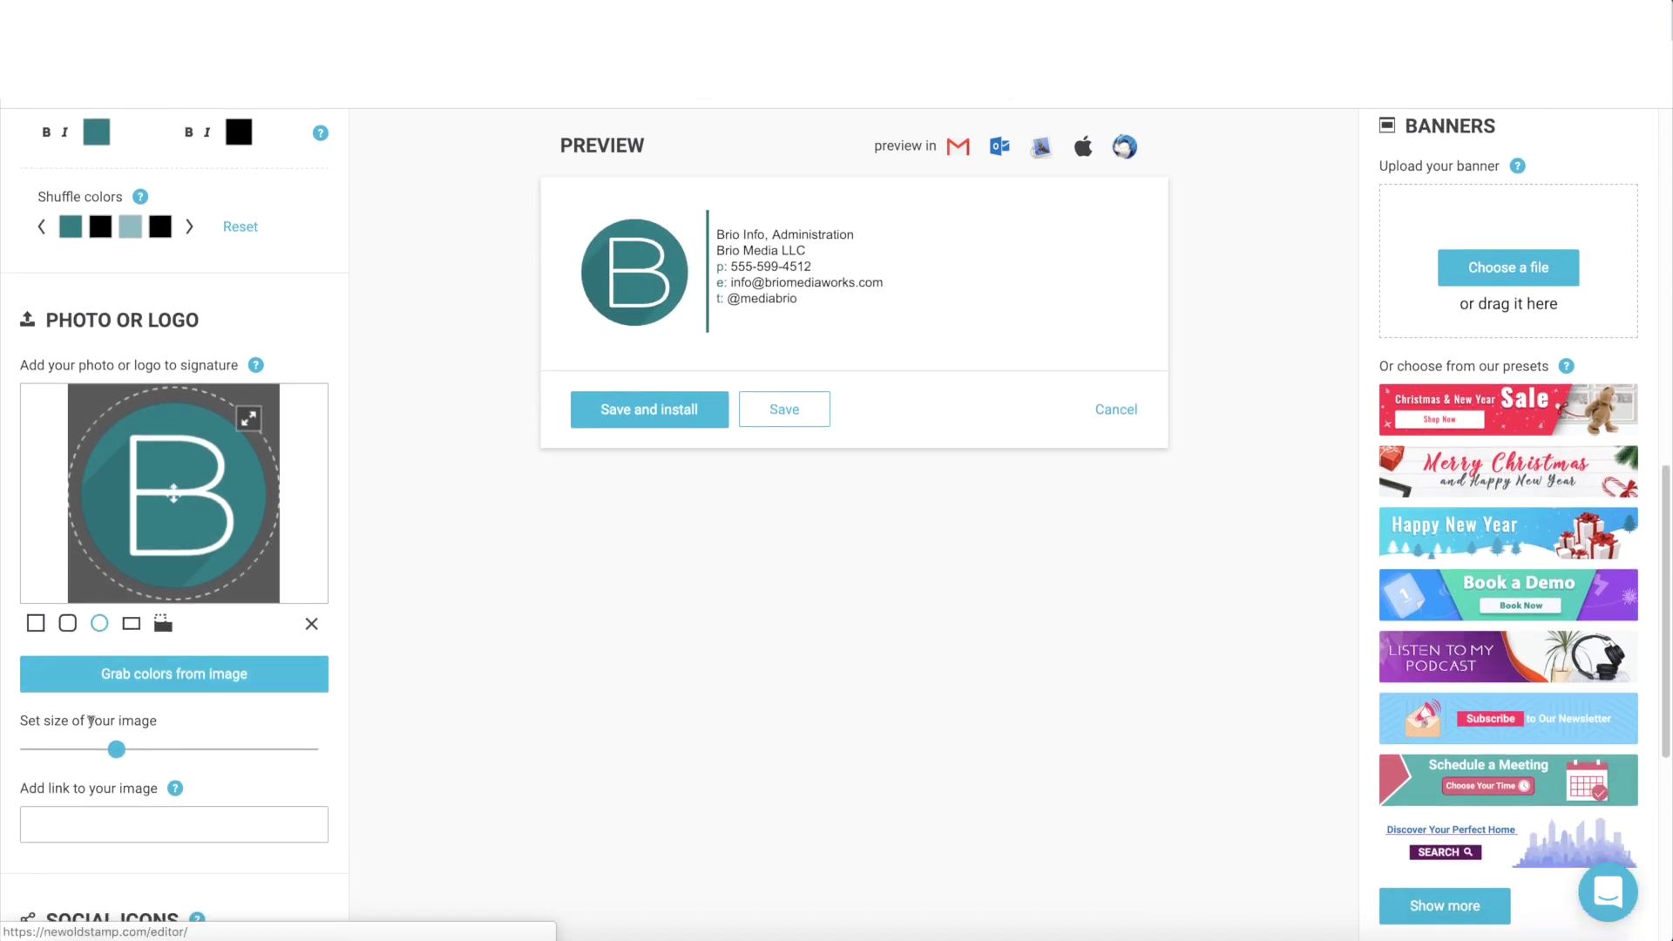
# - Link the signature logo to briomediaworks.com
pyautogui.click(76, 812)
pyautogui.write('briomediaworks.com')
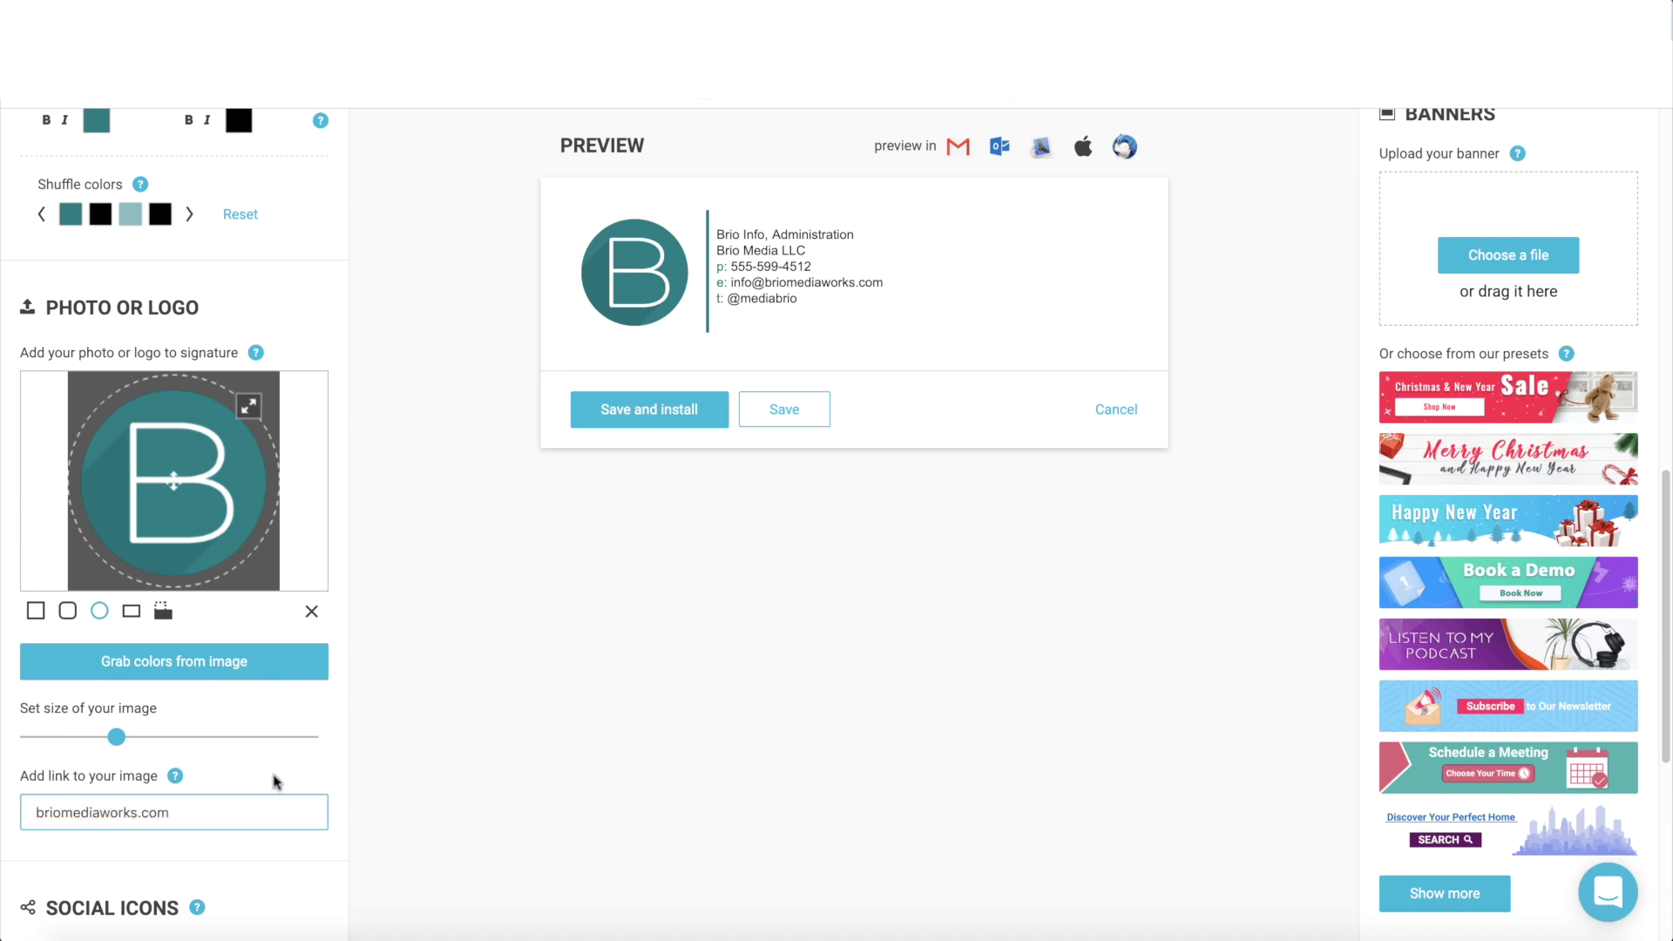
pyautogui.click(277, 781)
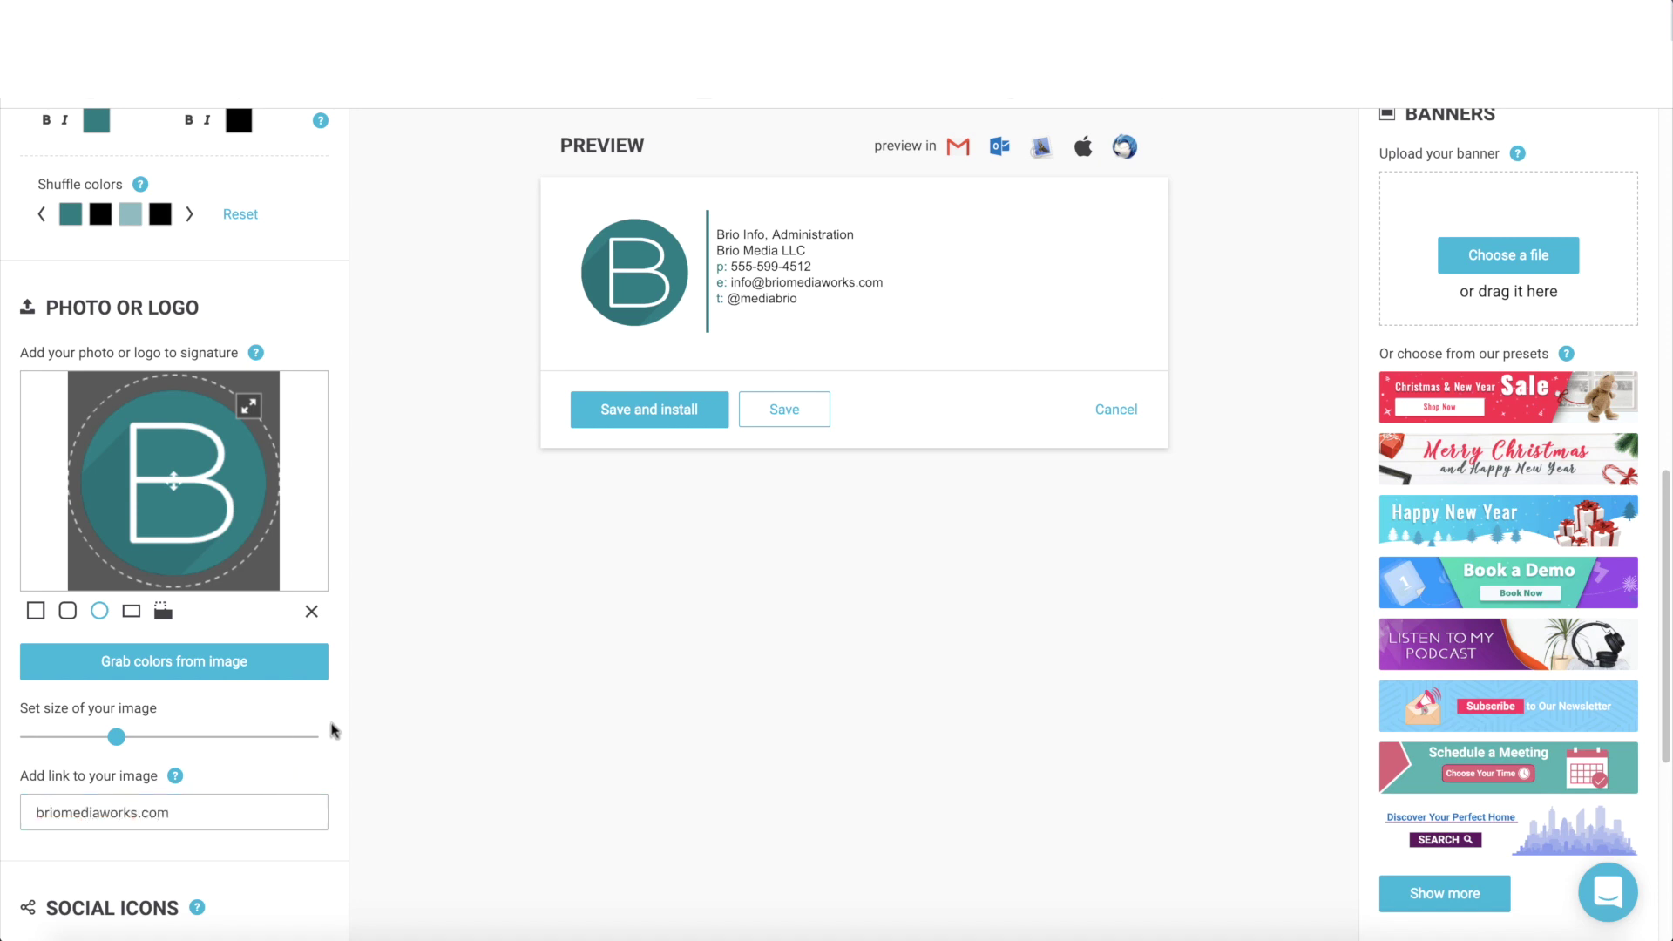
pyautogui.scroll(-5, 332, 732)
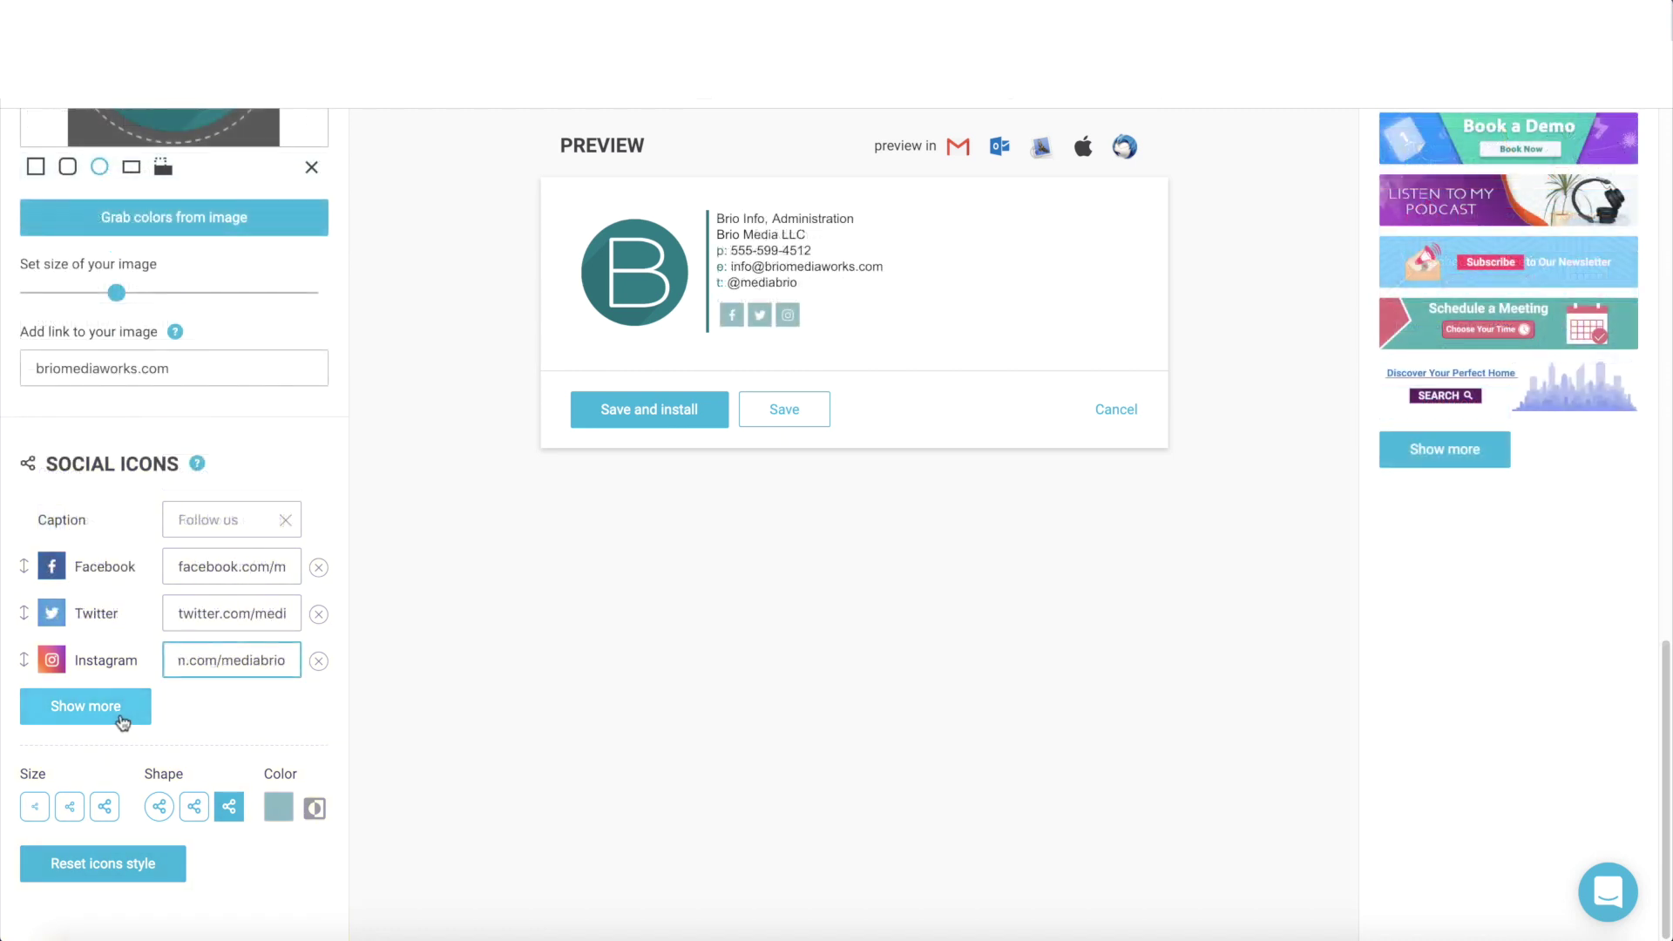
pyautogui.click(122, 716)
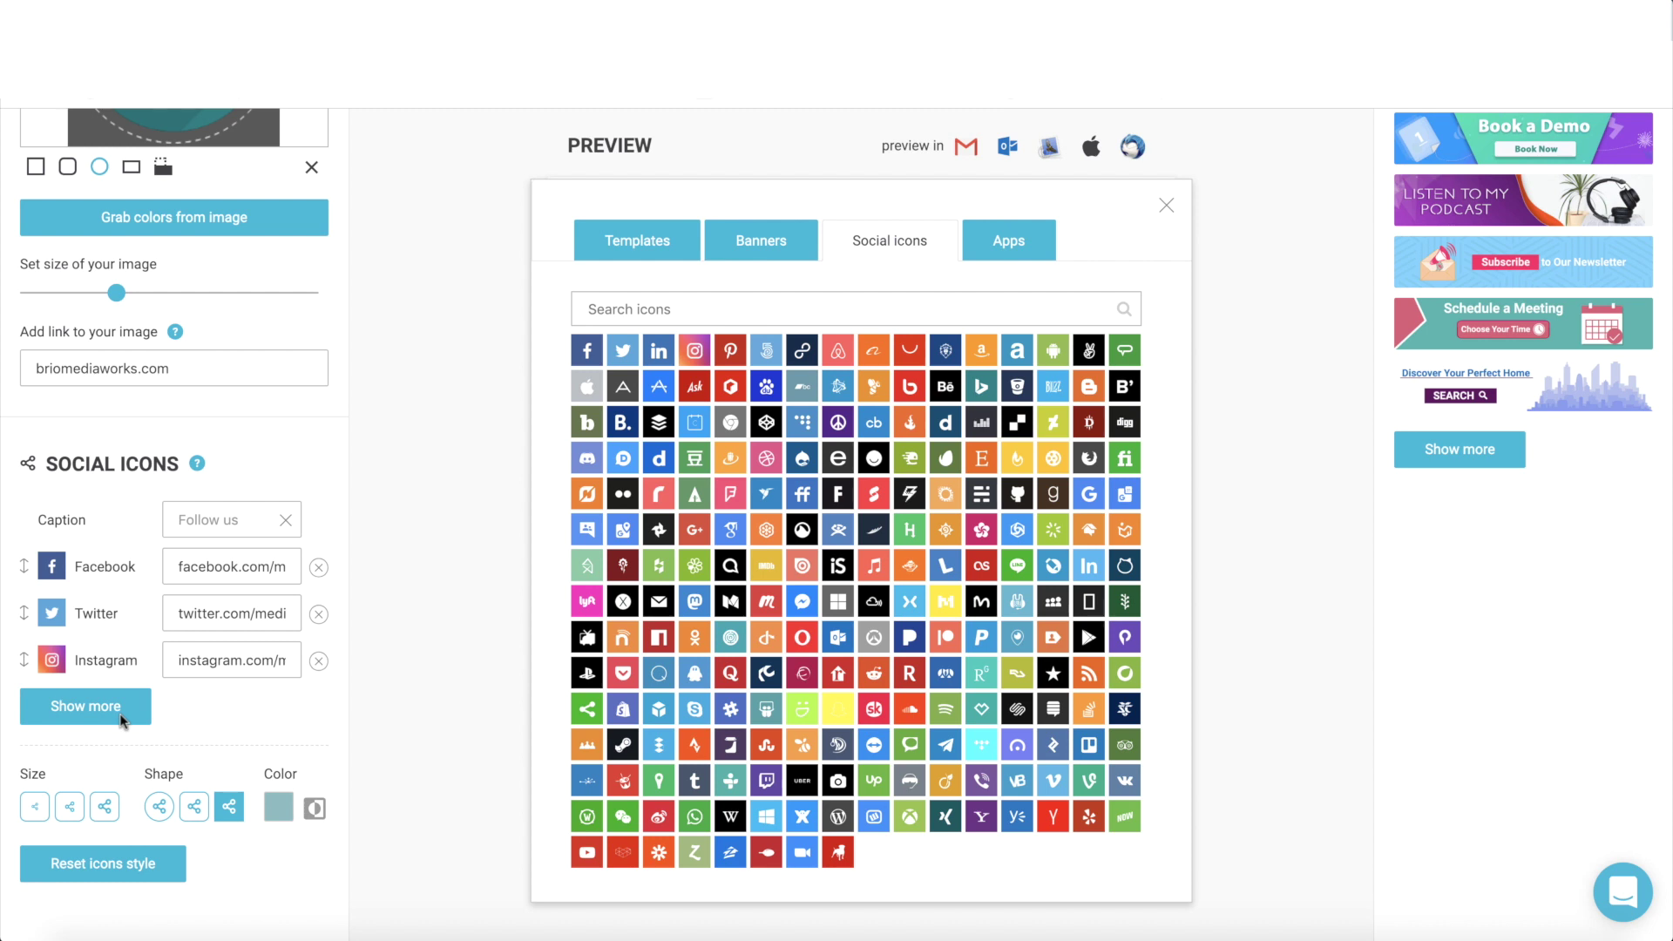
pyautogui.click(1167, 206)
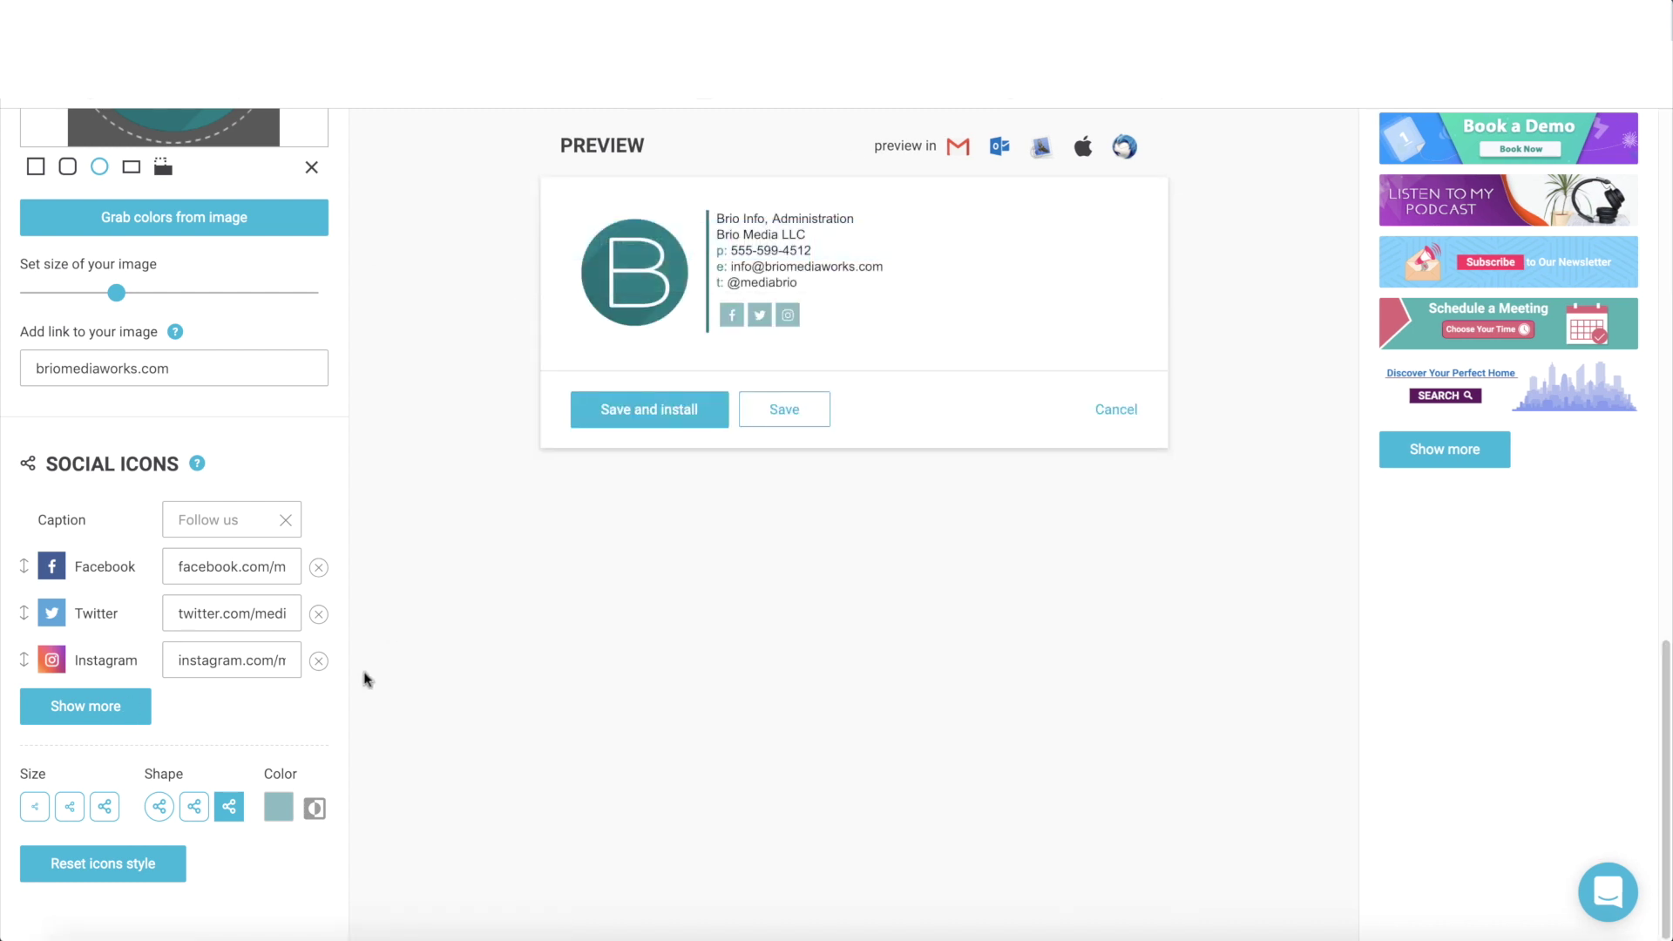
# - Set the social icons to medium size, circle shape and dark teal #047f7f
pyautogui.click(36, 808)
pyautogui.click(71, 807)
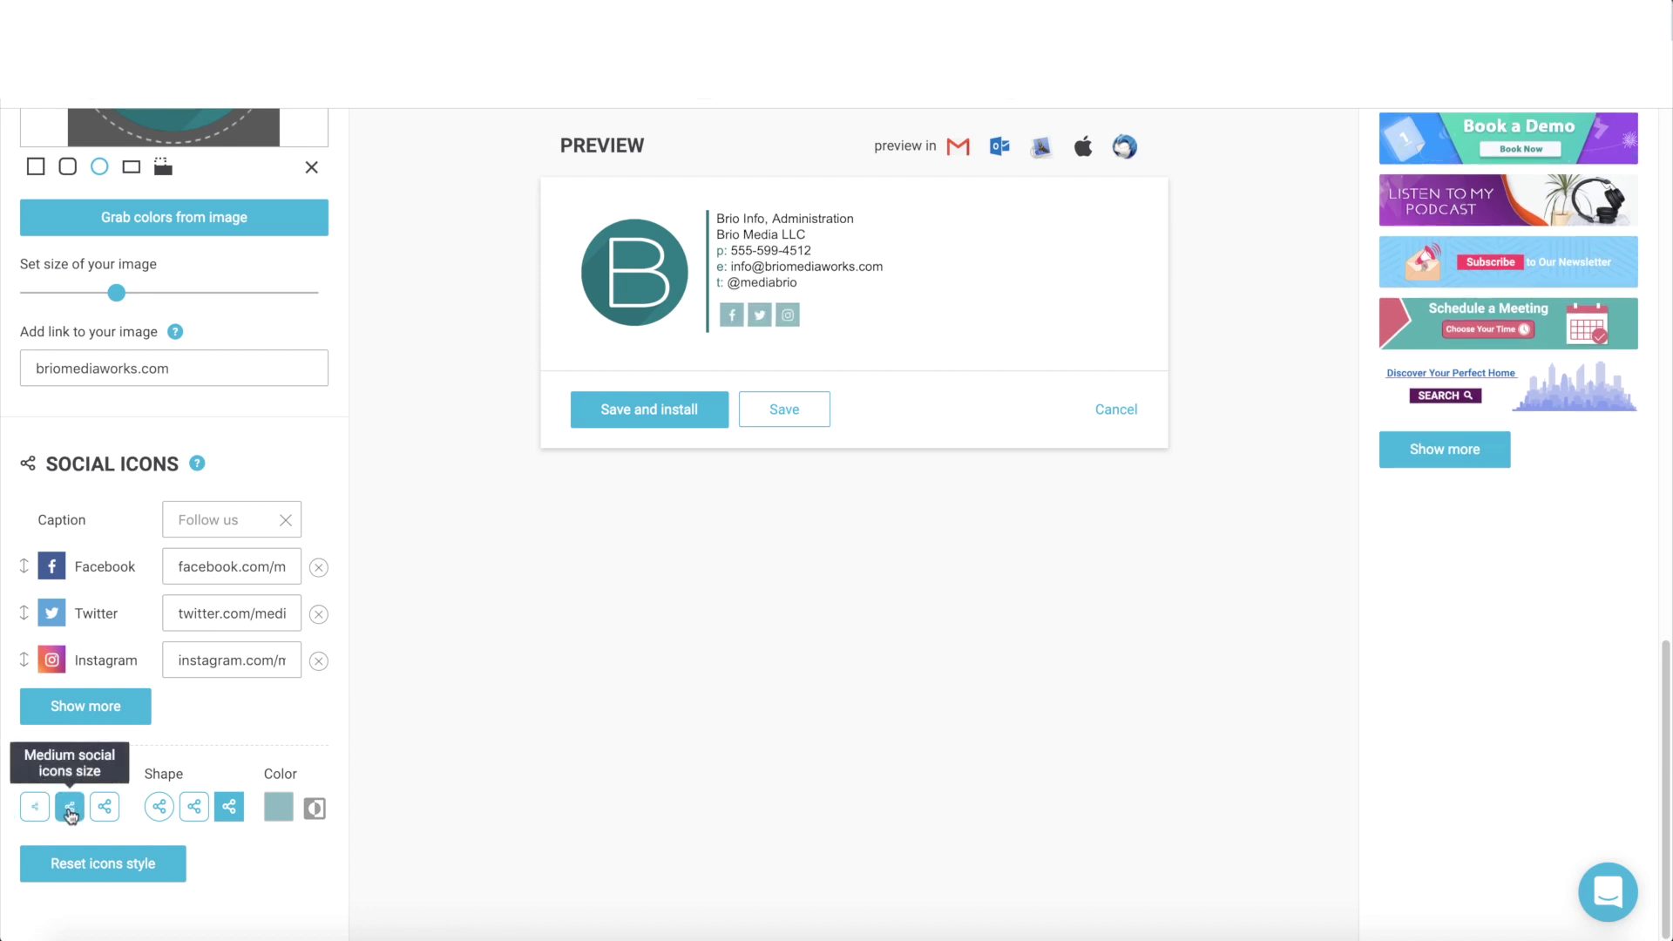
pyautogui.click(71, 807)
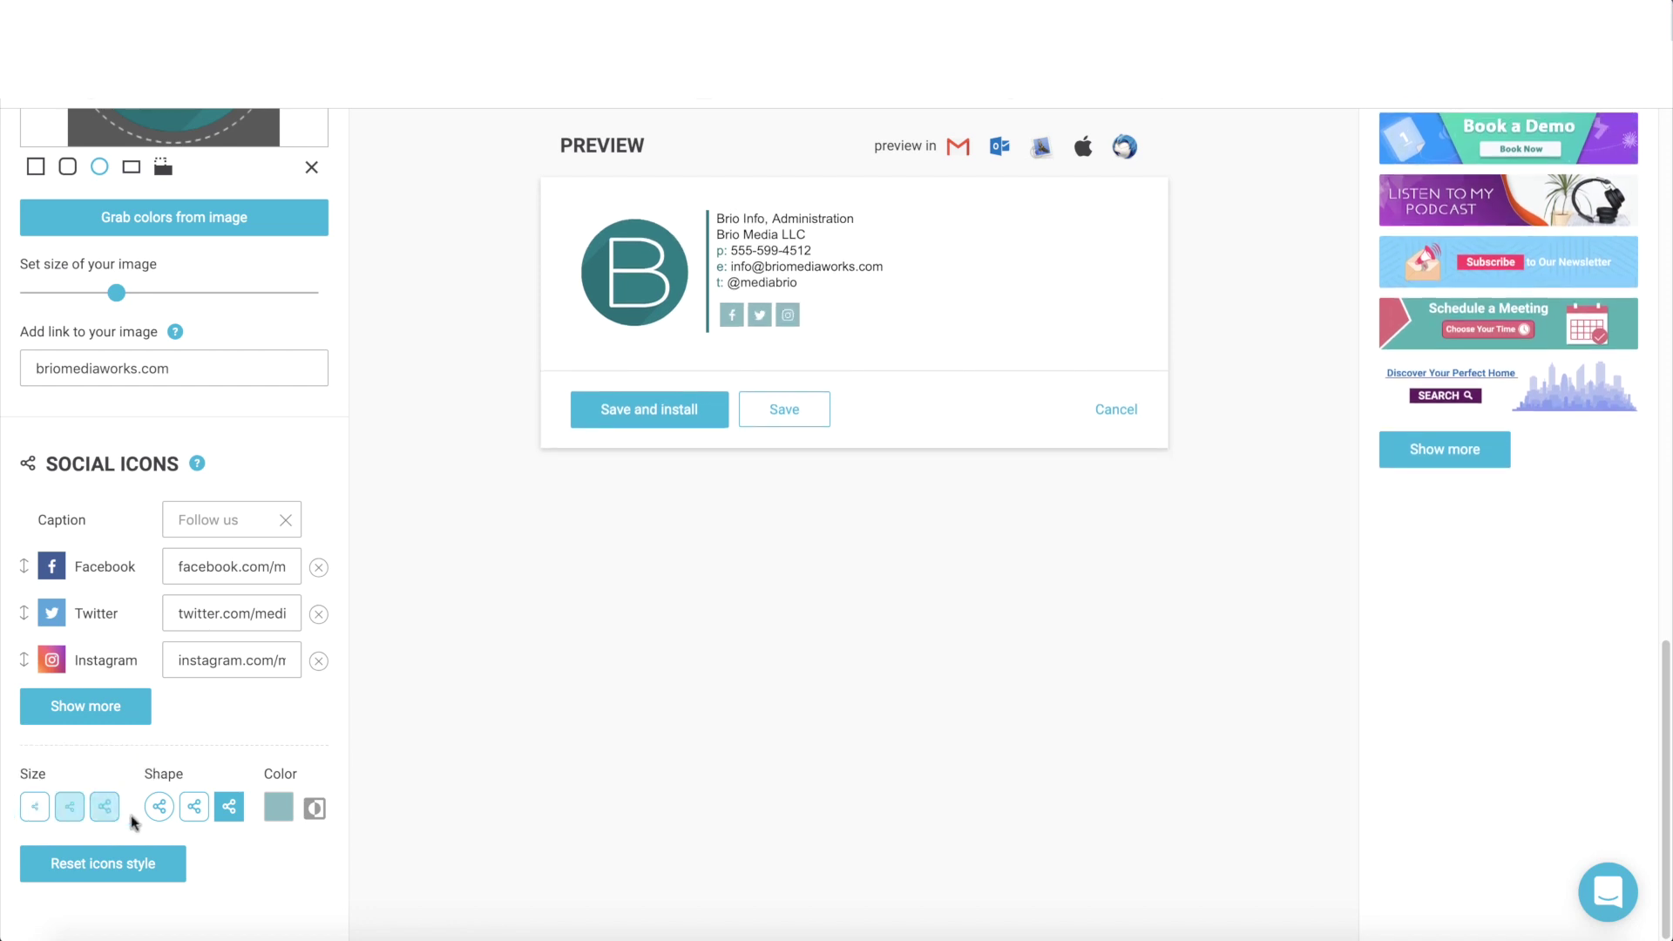
pyautogui.click(158, 807)
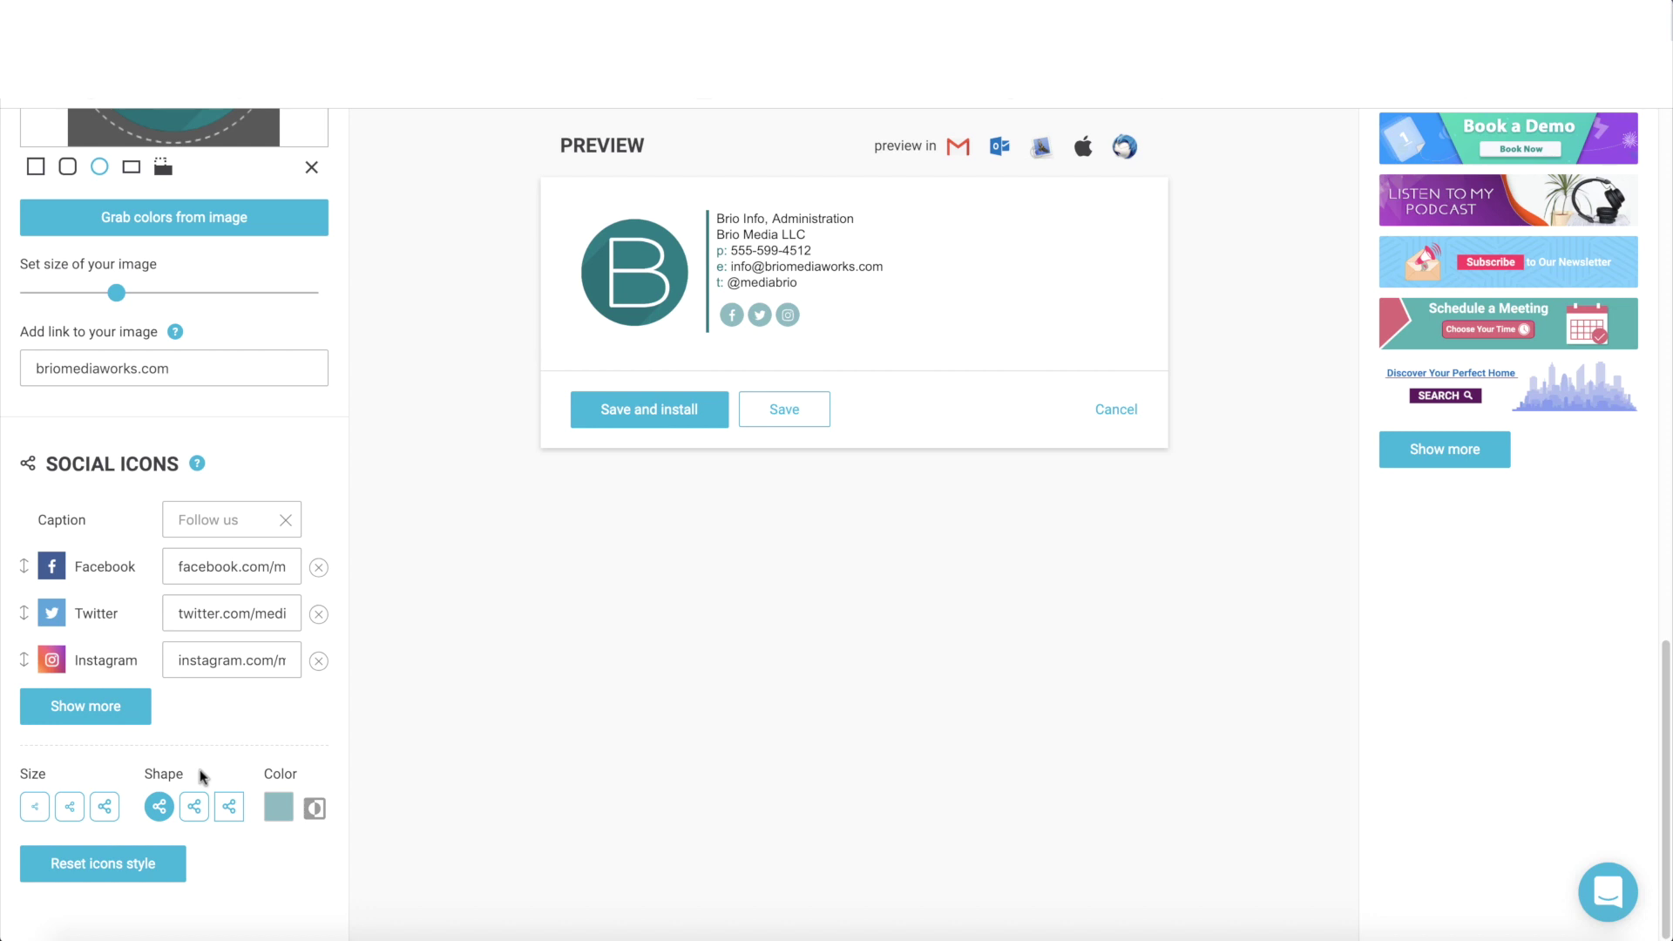
pyautogui.click(278, 807)
pyautogui.click(262, 762)
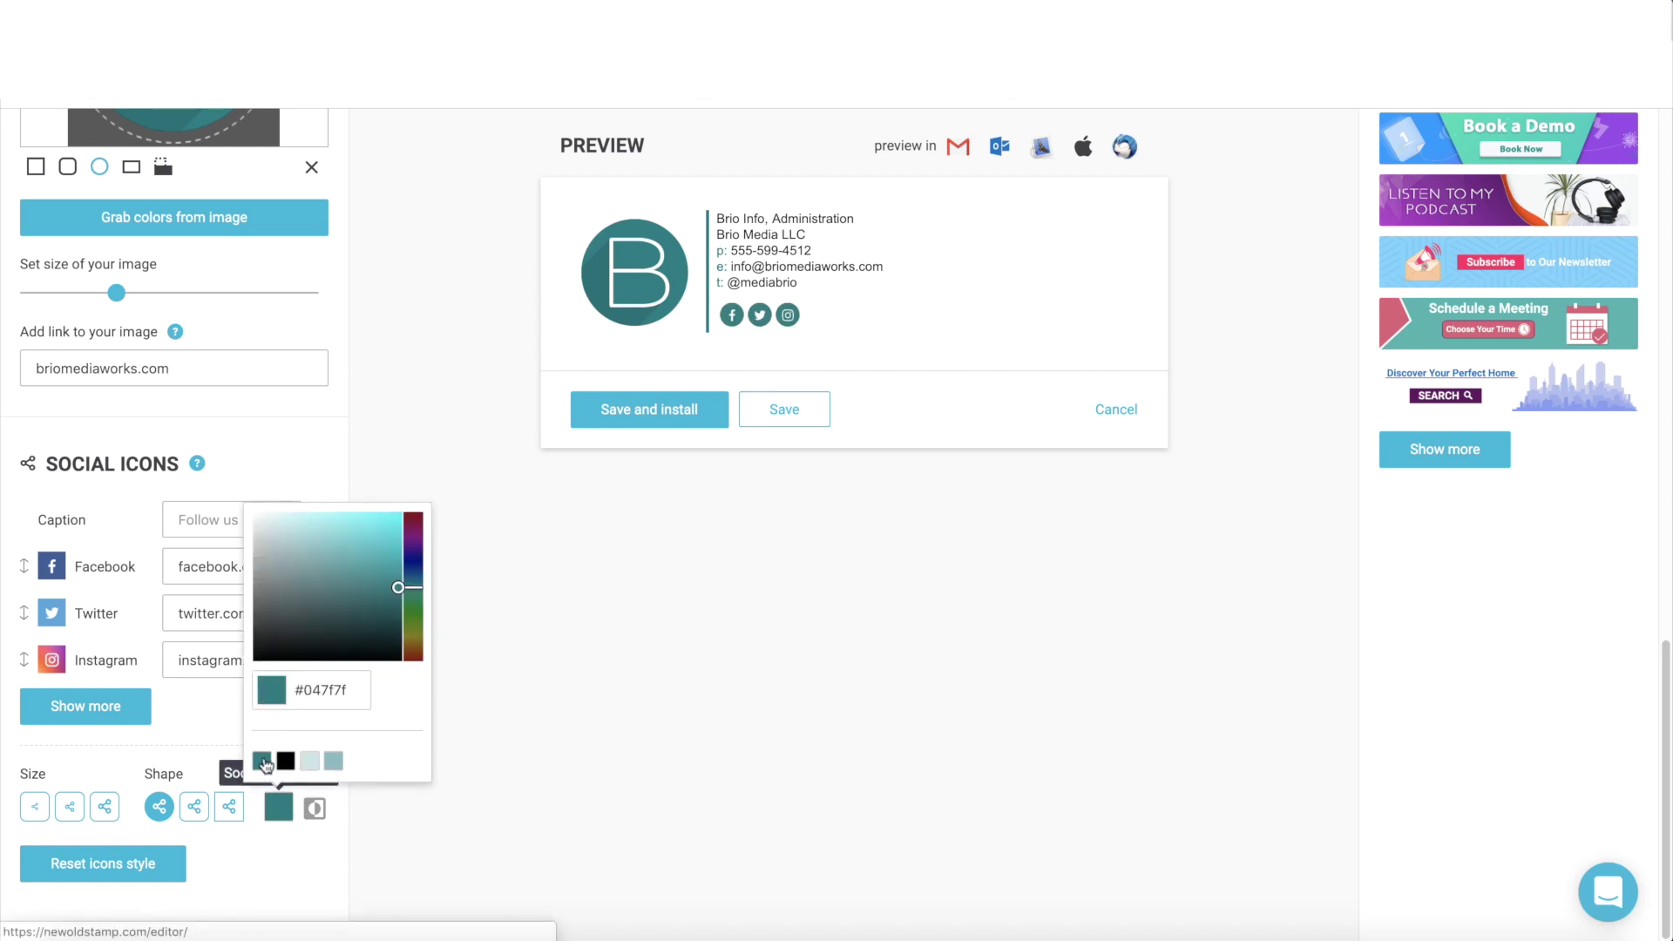
pyautogui.click(316, 838)
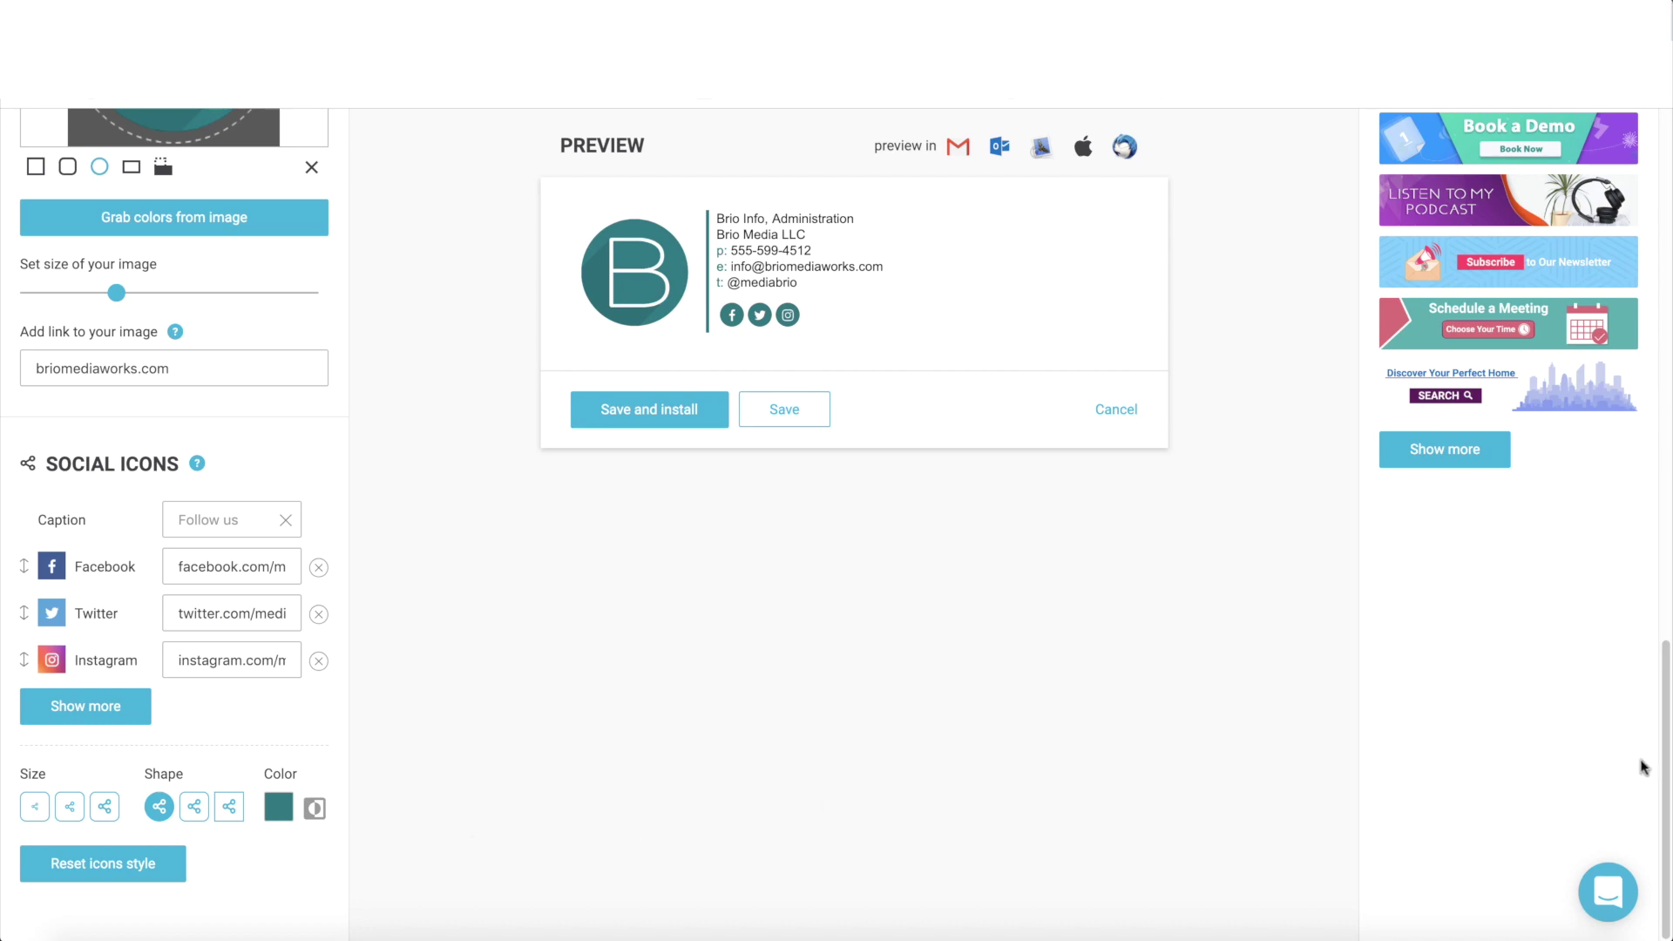
pyautogui.moveTo(1660, 758)
pyautogui.mouseDown()
pyautogui.moveTo(1647, 207)
pyautogui.moveTo(1663, 445)
pyautogui.mouseUp()
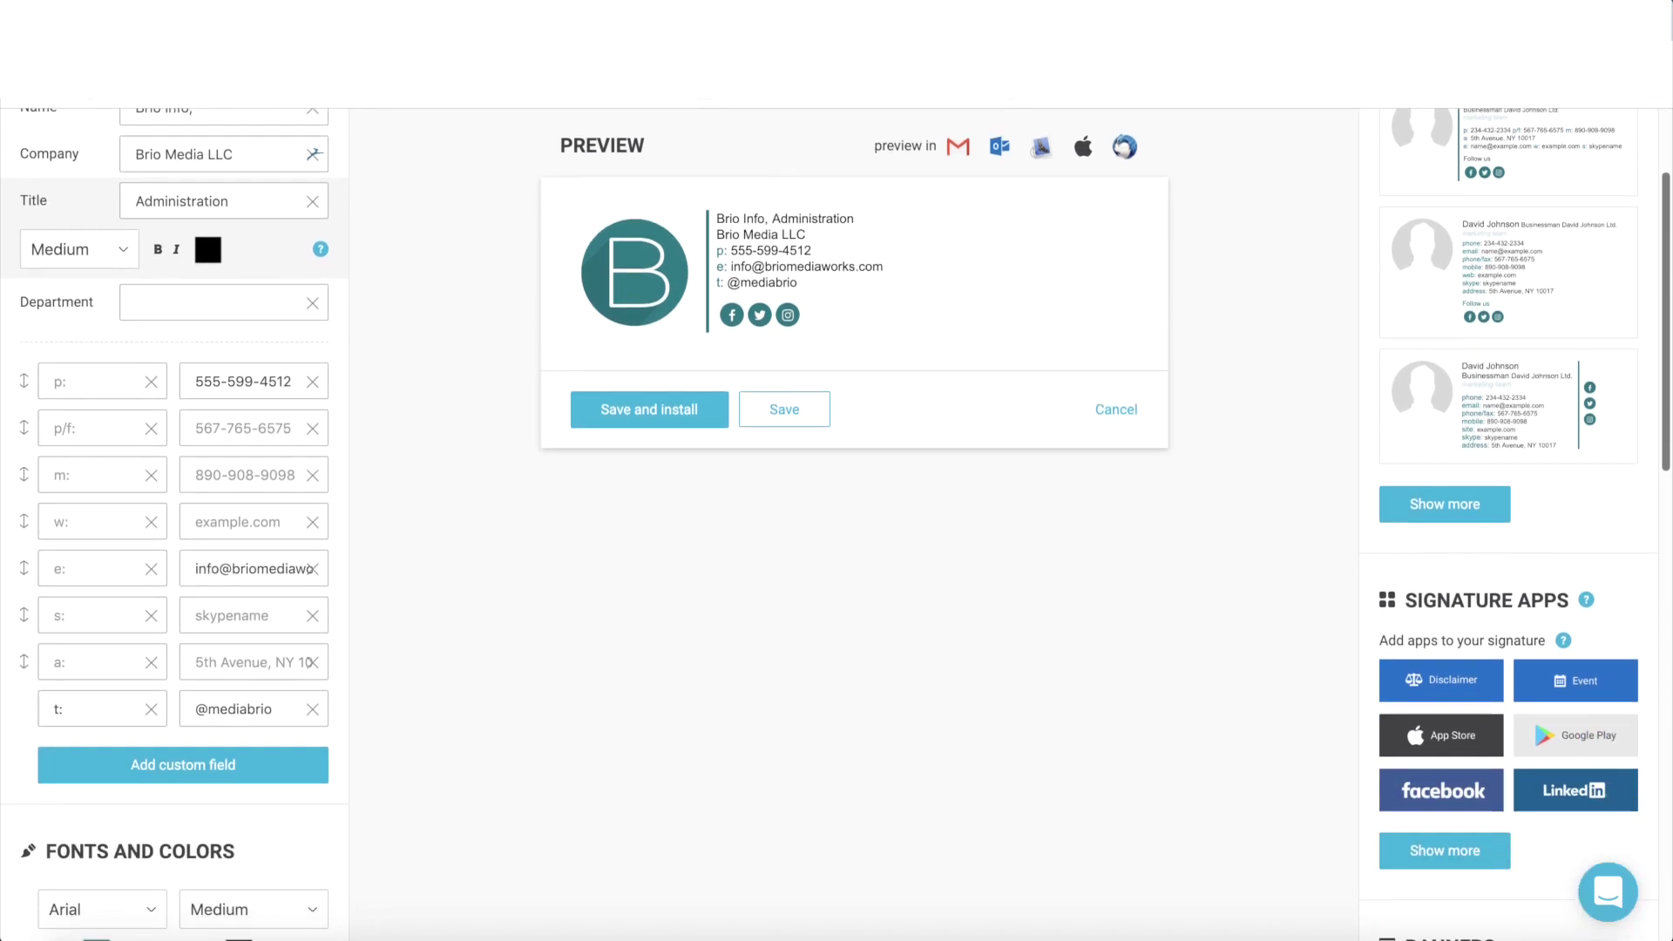
pyautogui.scroll(-2, 837, 523)
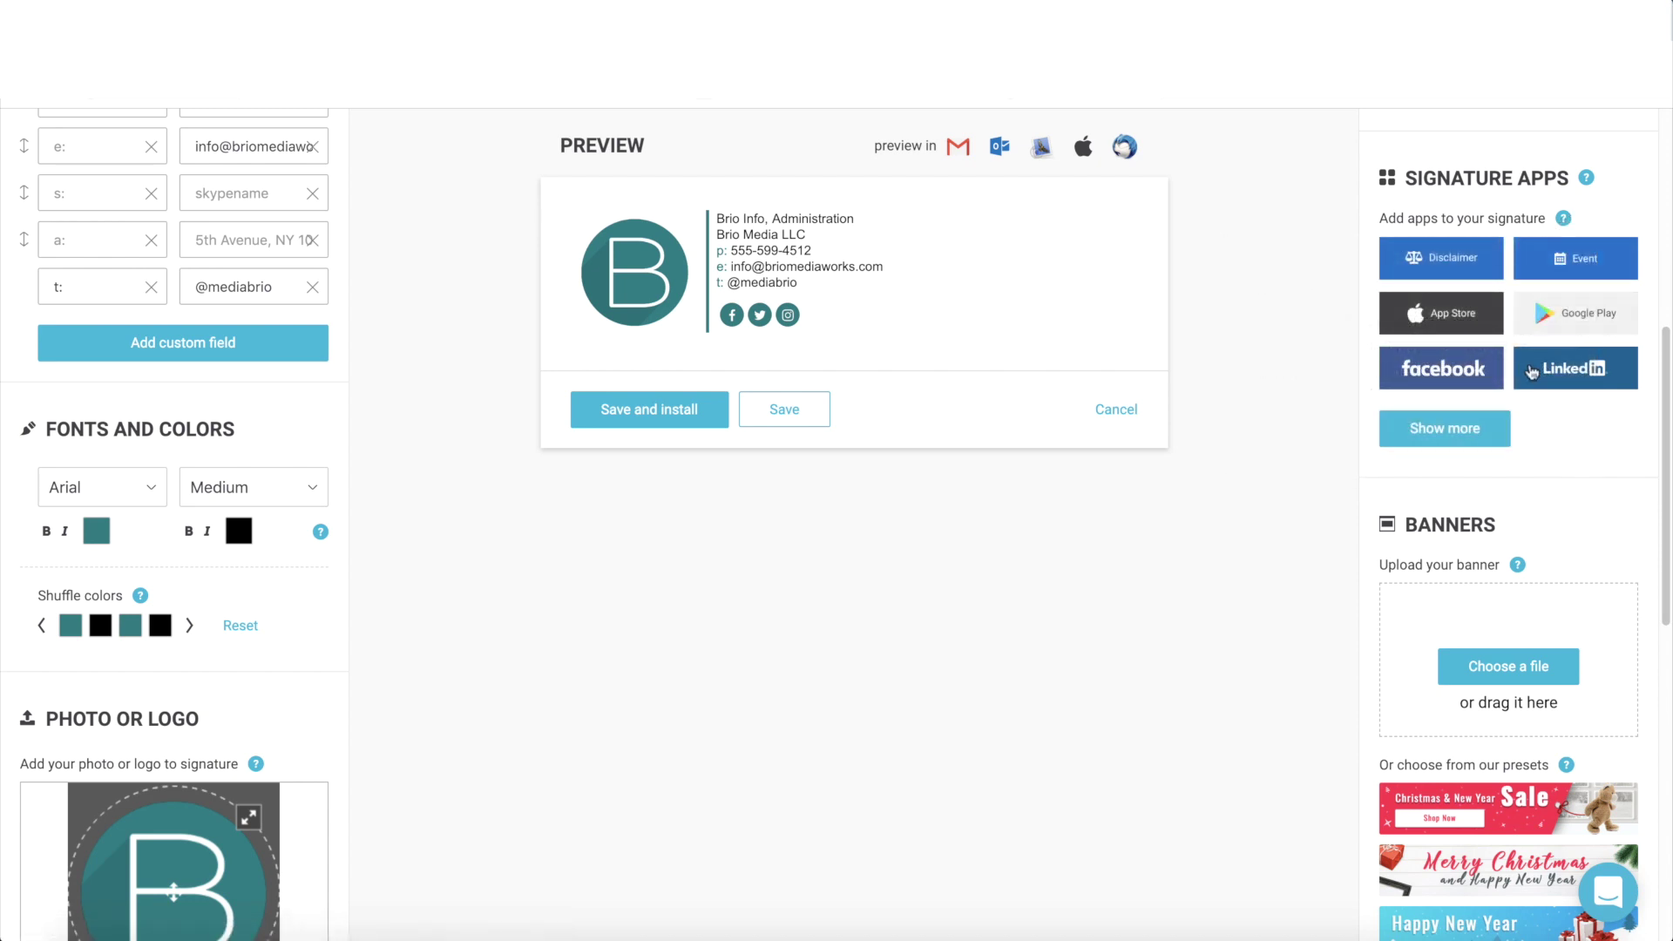
# - Add the Promotional 'Buy now' app button linking to briomediaworks.com/buy
pyautogui.click(1477, 427)
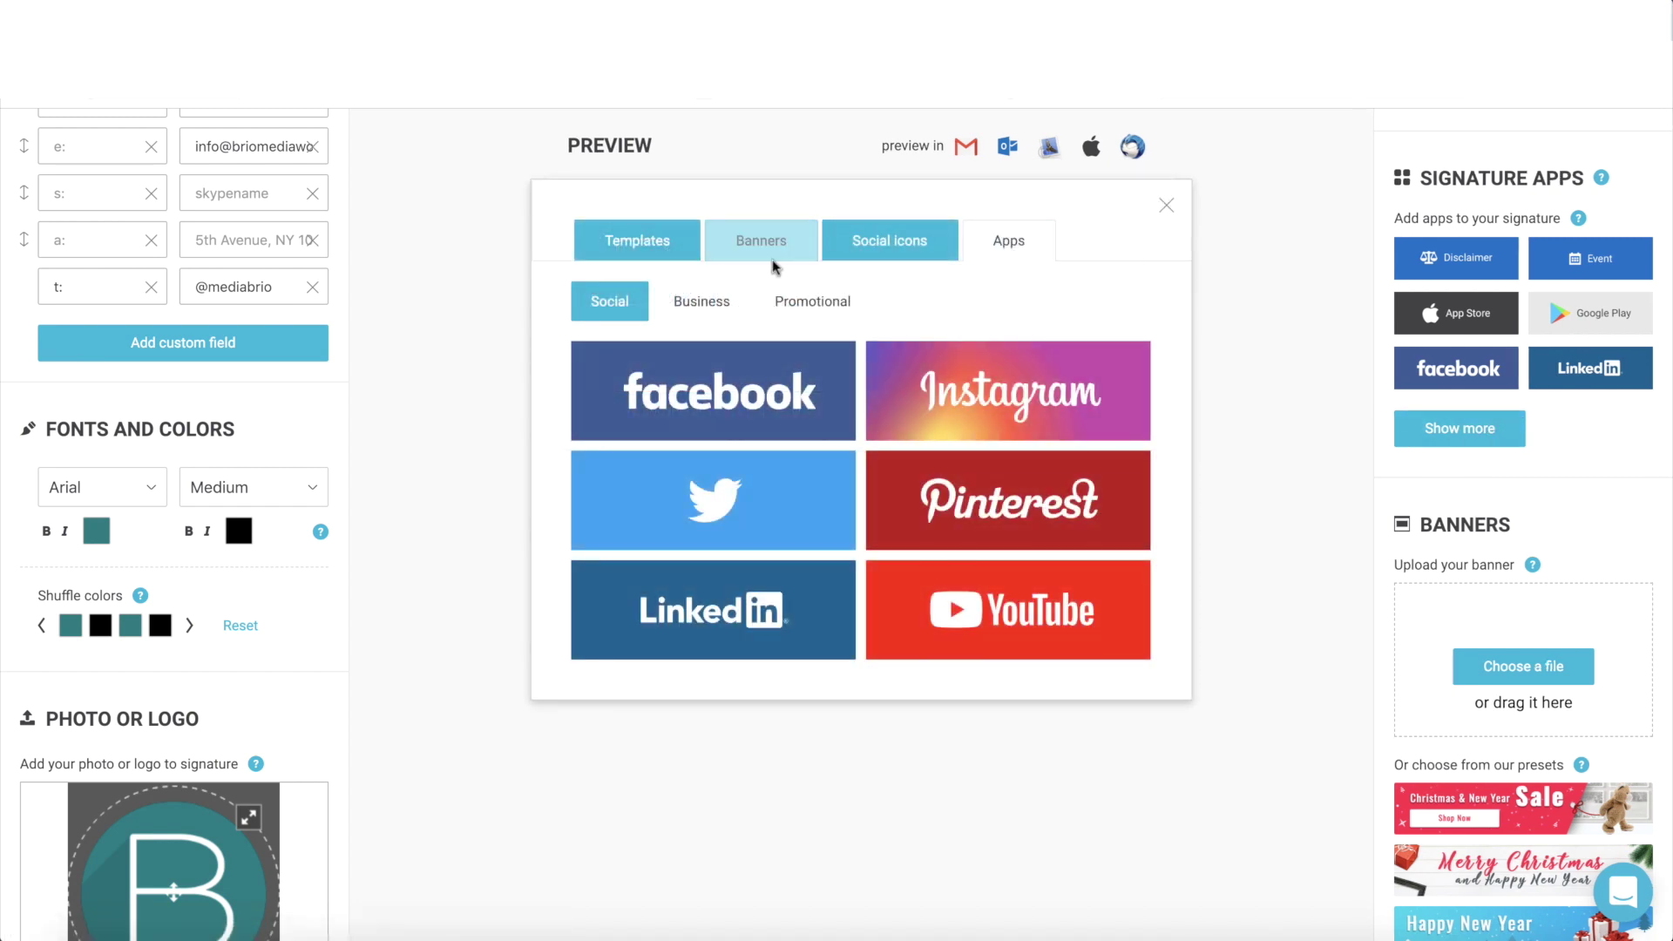
pyautogui.click(729, 303)
pyautogui.click(795, 307)
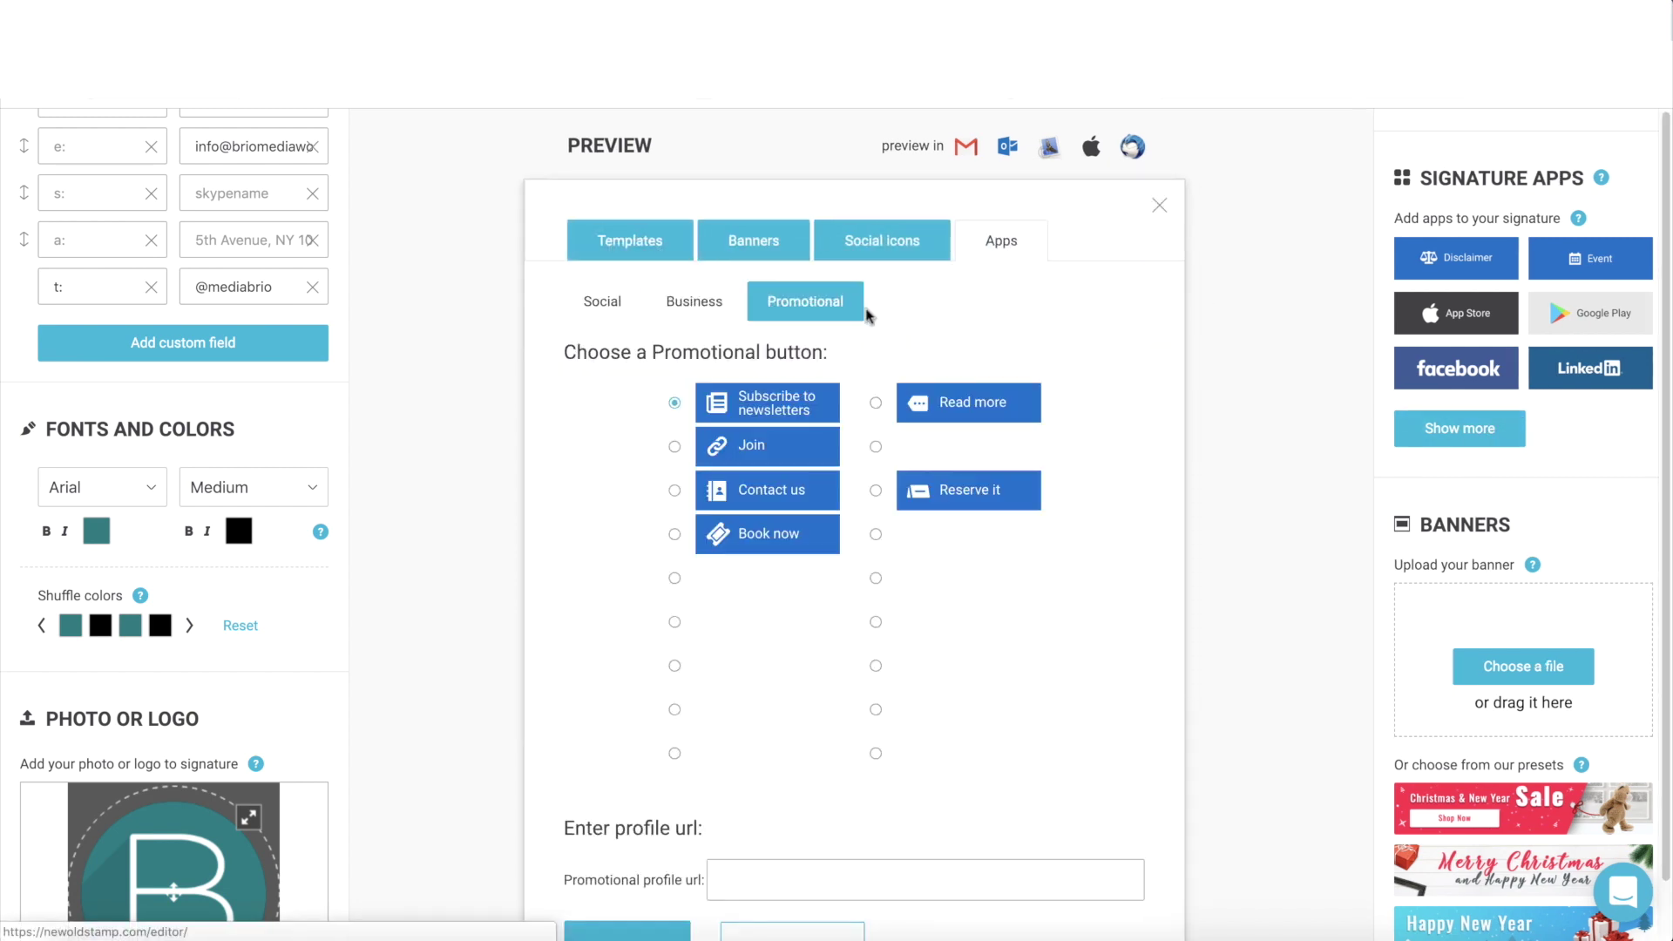
pyautogui.click(937, 454)
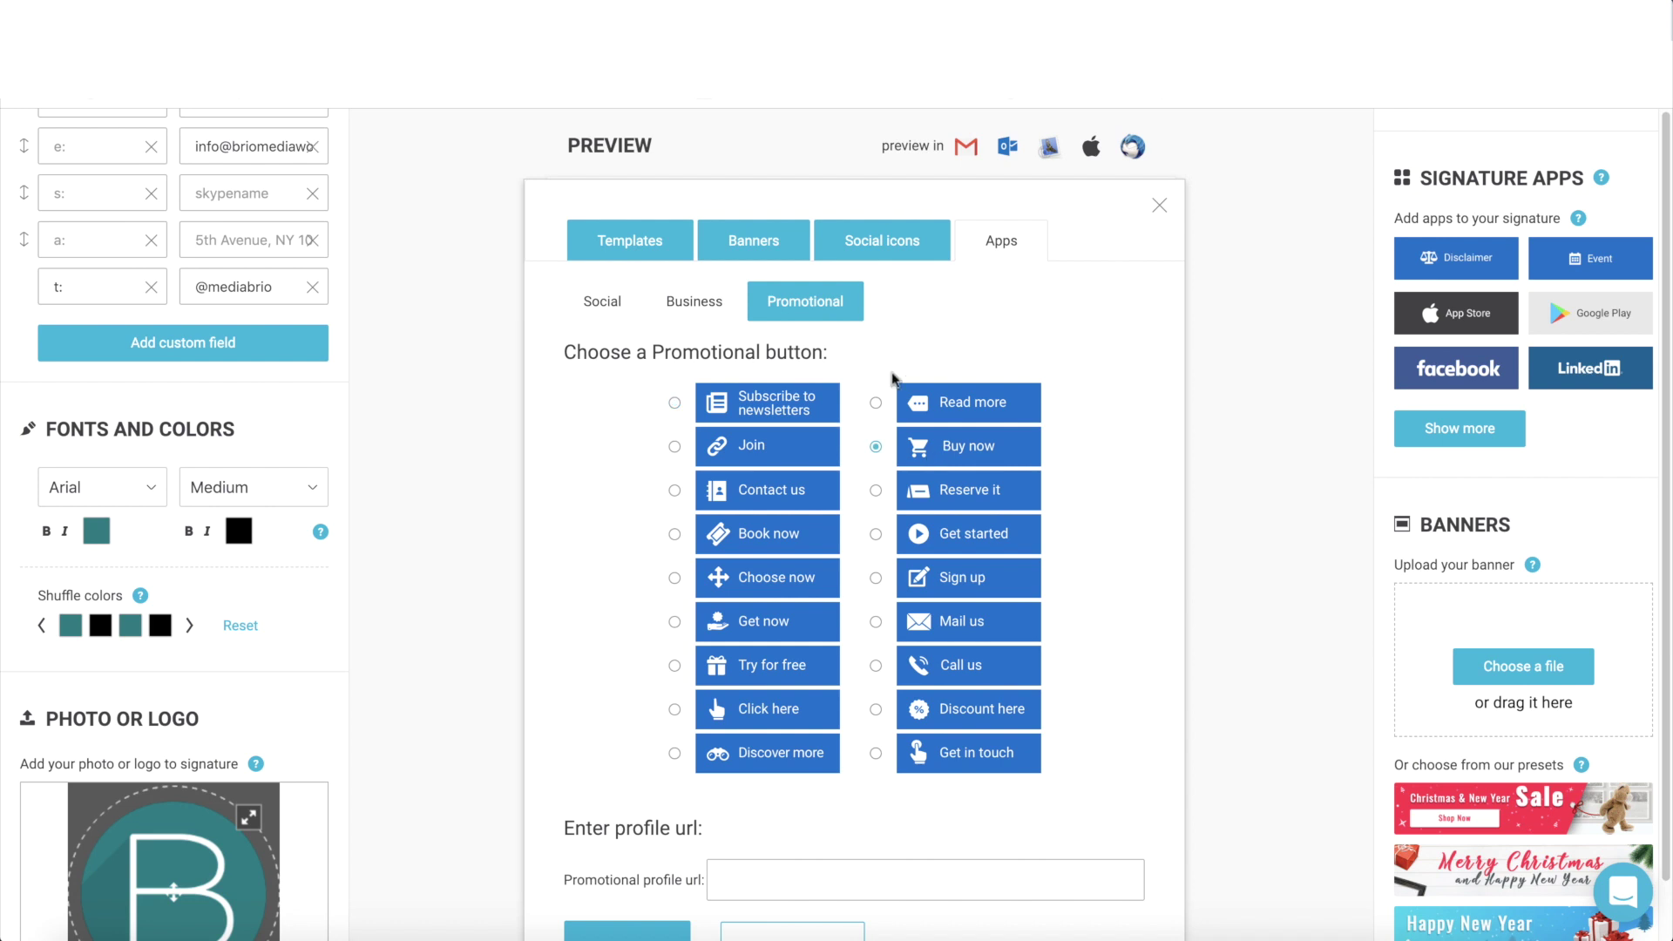
pyautogui.scroll(-1, 1119, 457)
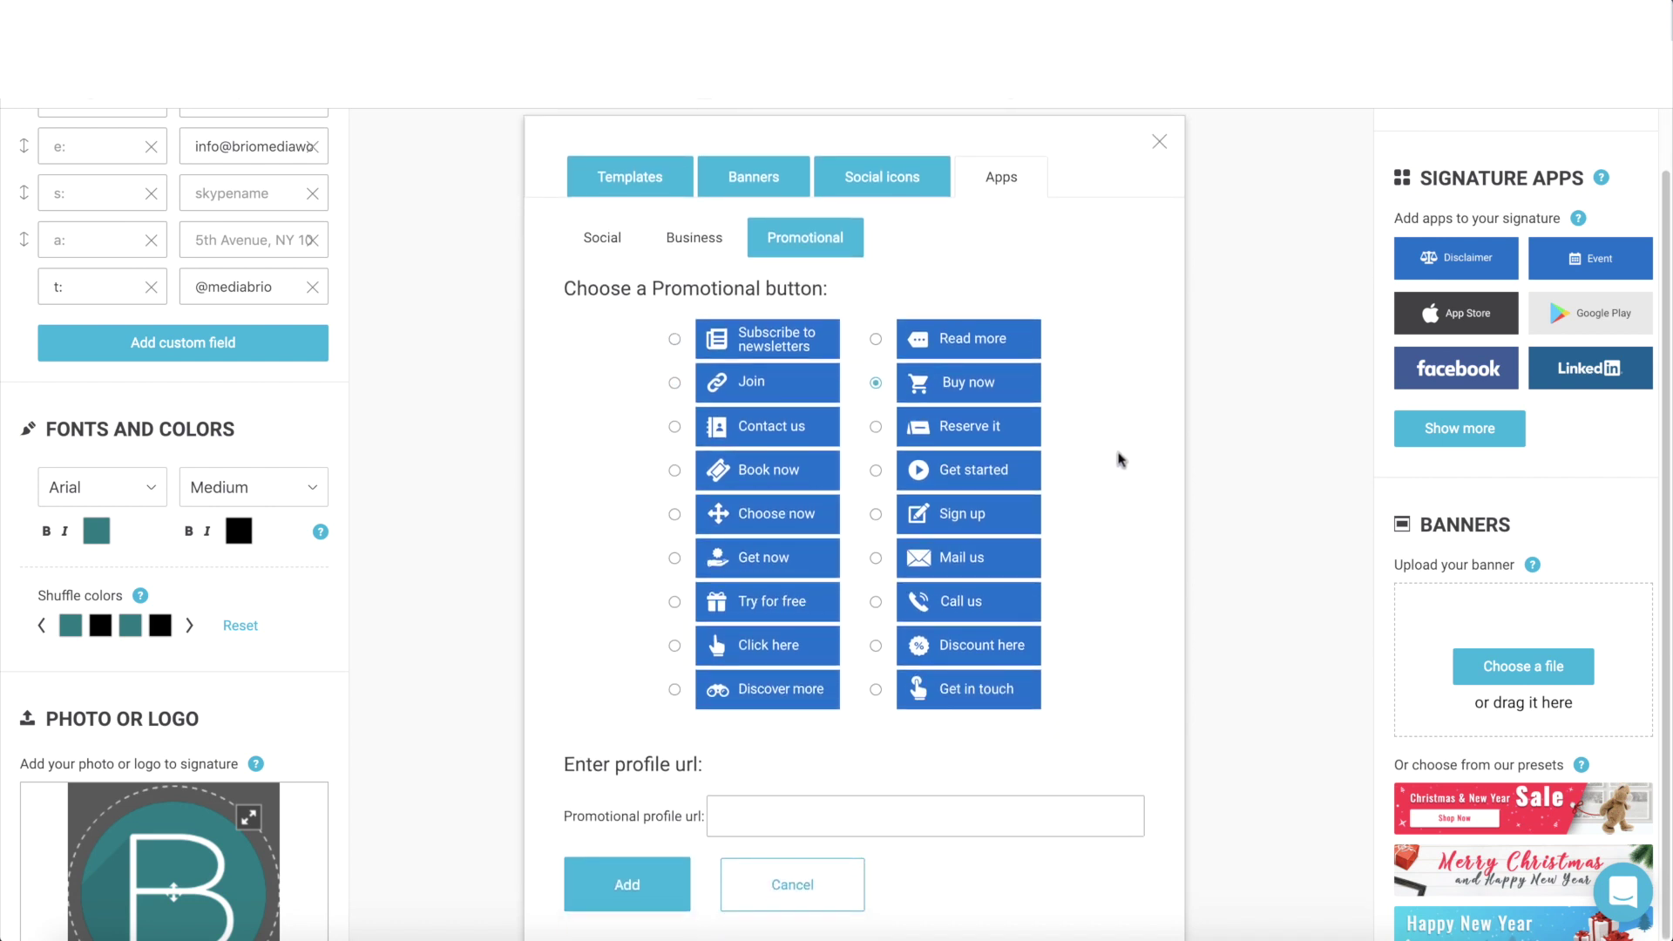
pyautogui.click(1110, 823)
pyautogui.write('briomediawor')
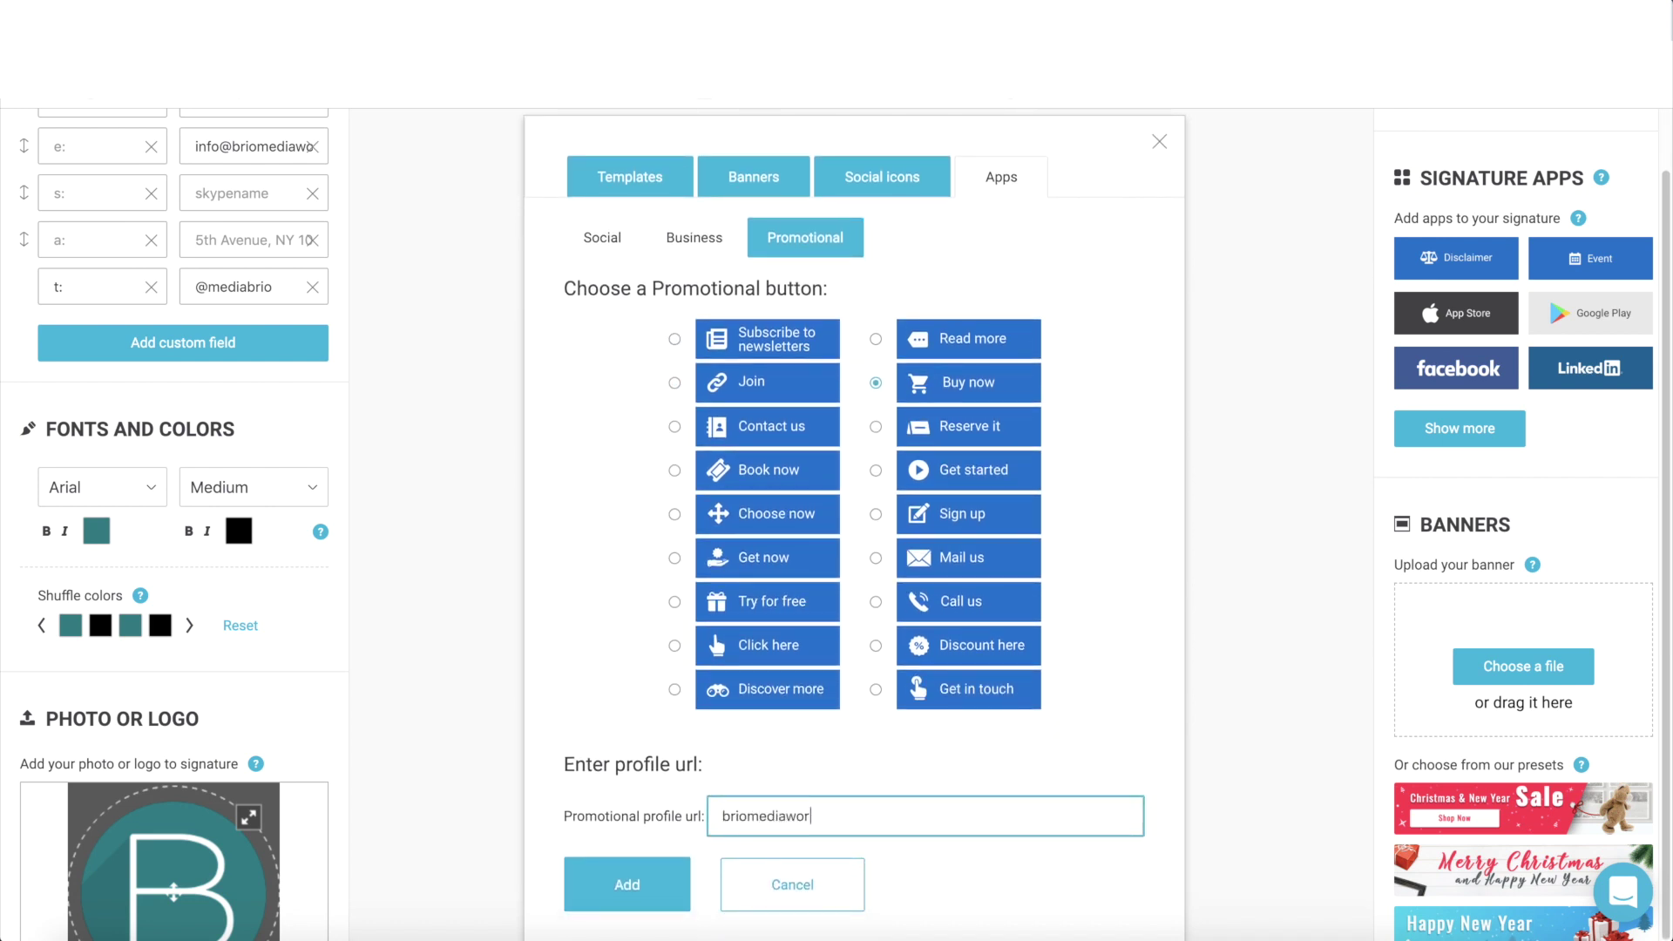
pyautogui.write('ks.com/buyemaildeal')
pyautogui.click(676, 890)
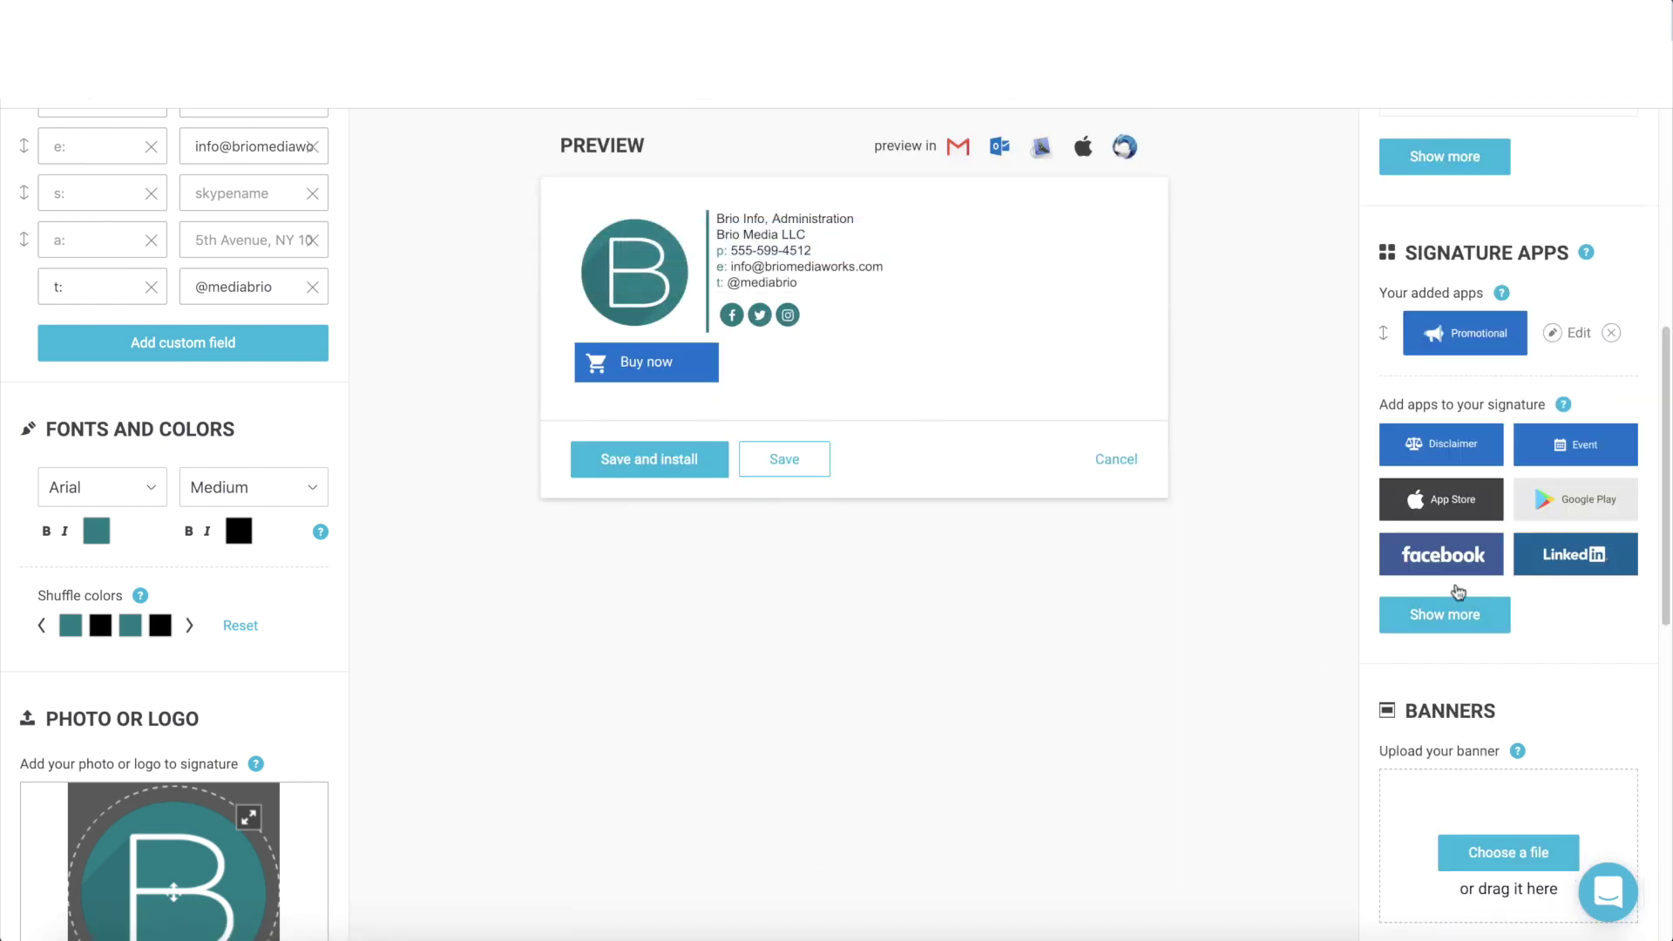
pyautogui.moveTo(1663, 406); pyautogui.dragTo(1663, 445)
pyautogui.scroll(-8, 837, 523)
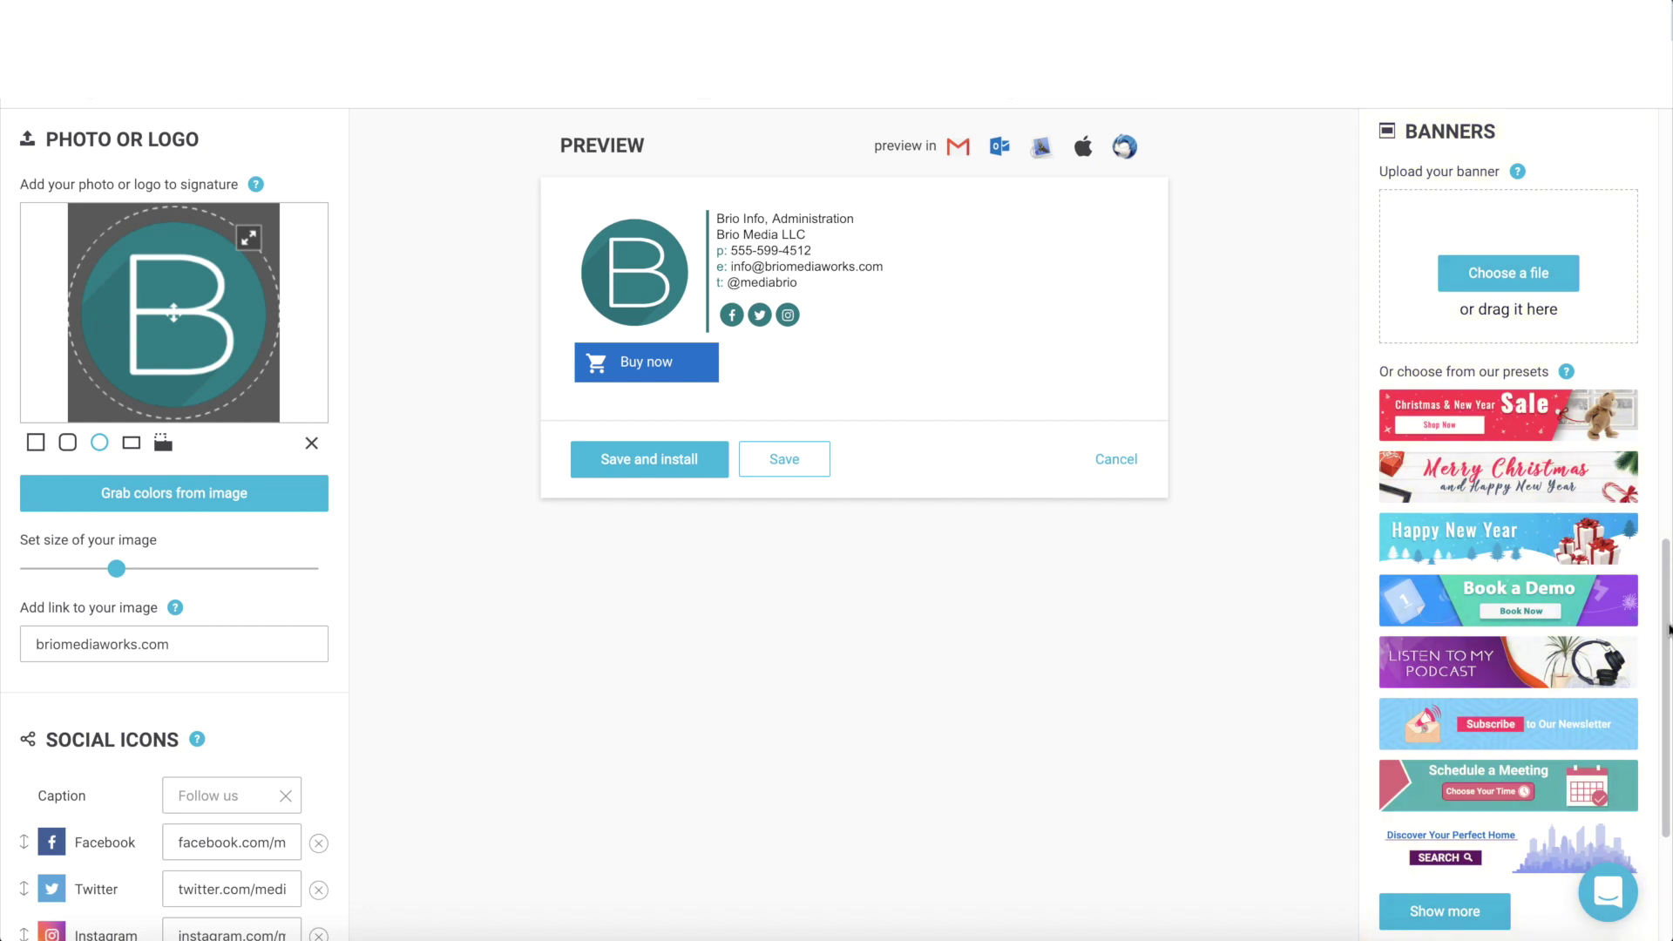
pyautogui.moveTo(1668, 632); pyautogui.dragTo(1668, 654)
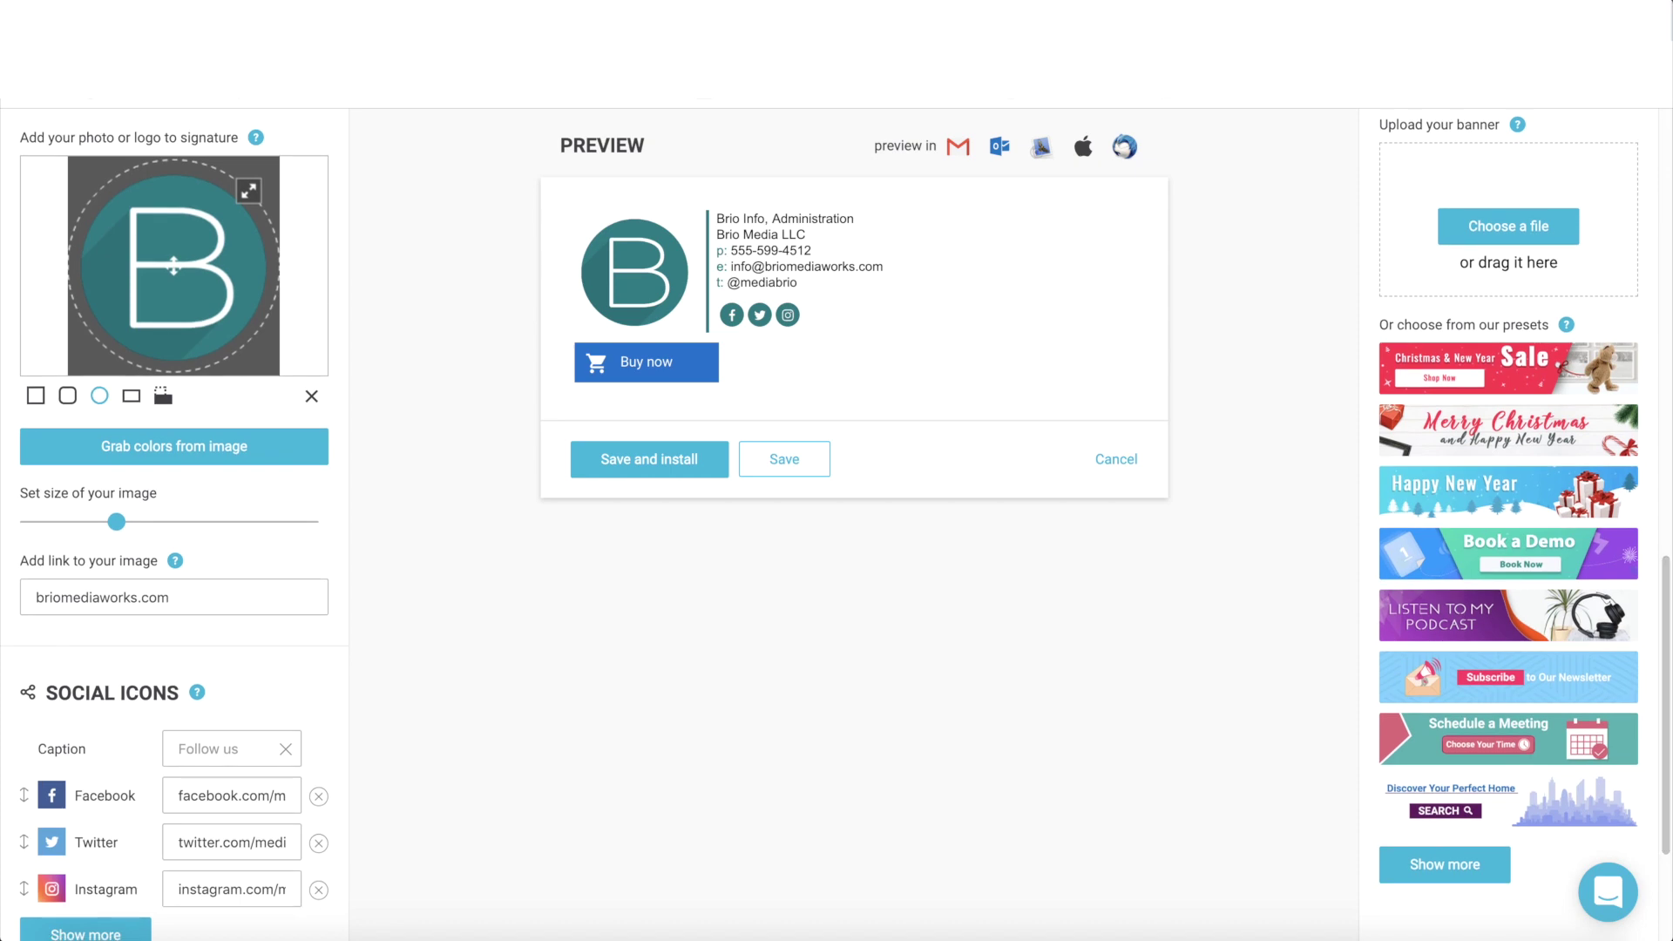
# - Apply the BIG SALE preset banner at maximum size, link it to briomediaworks.com/bigsale, and save
pyautogui.click(1446, 864)
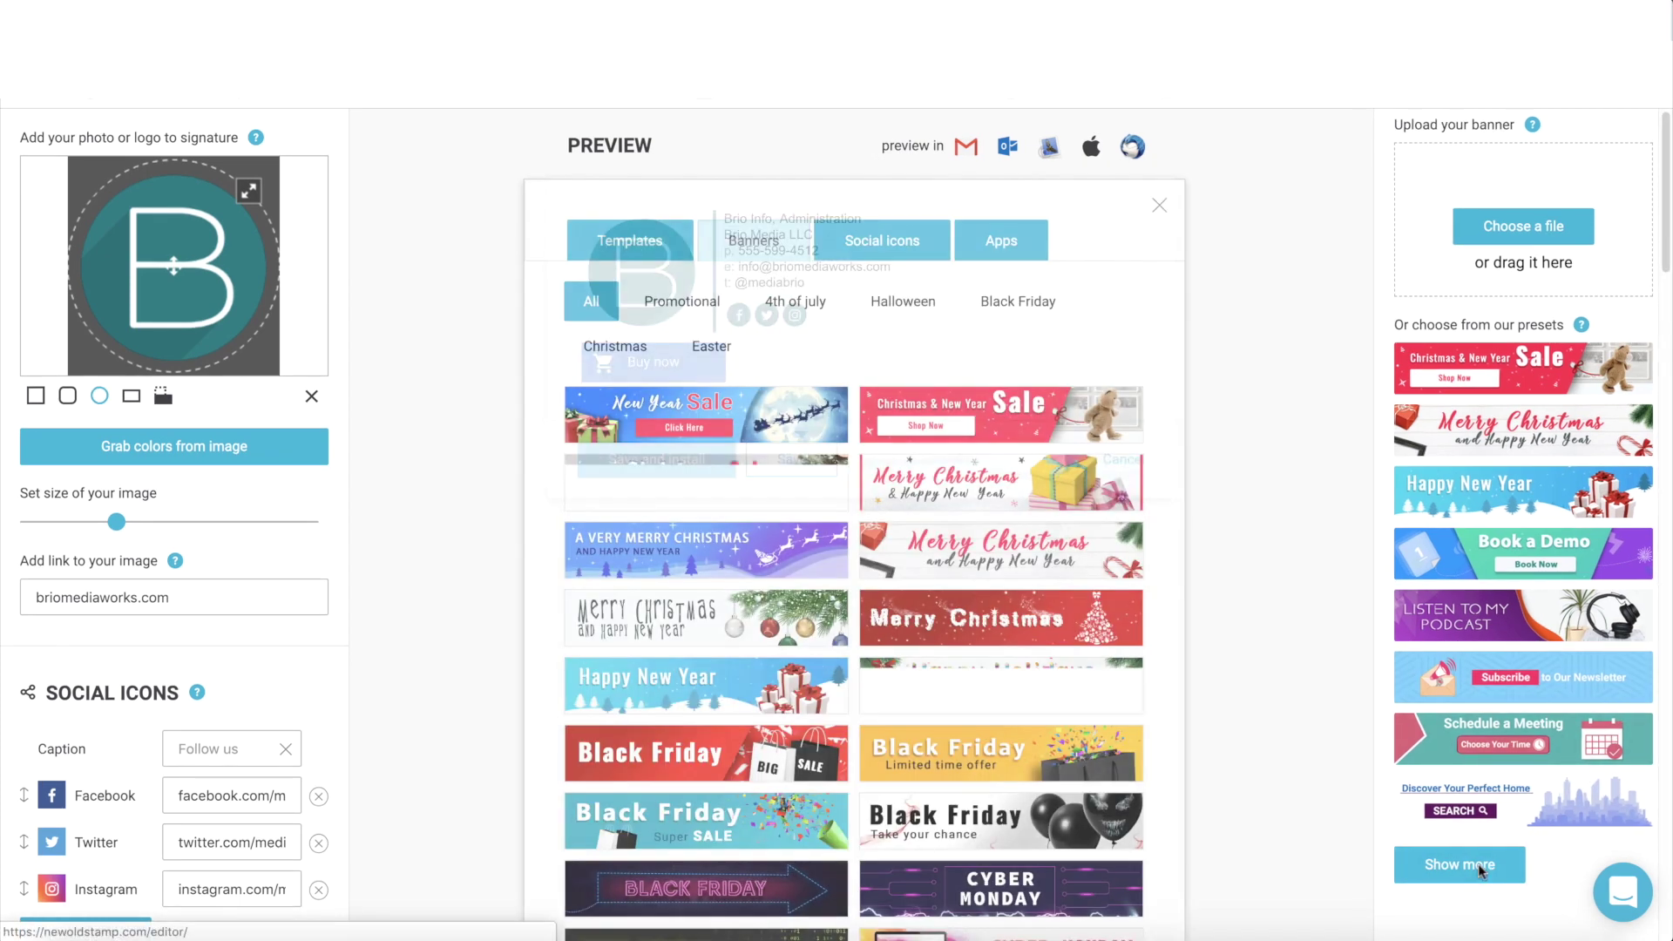
pyautogui.scroll(-2, 1274, 443)
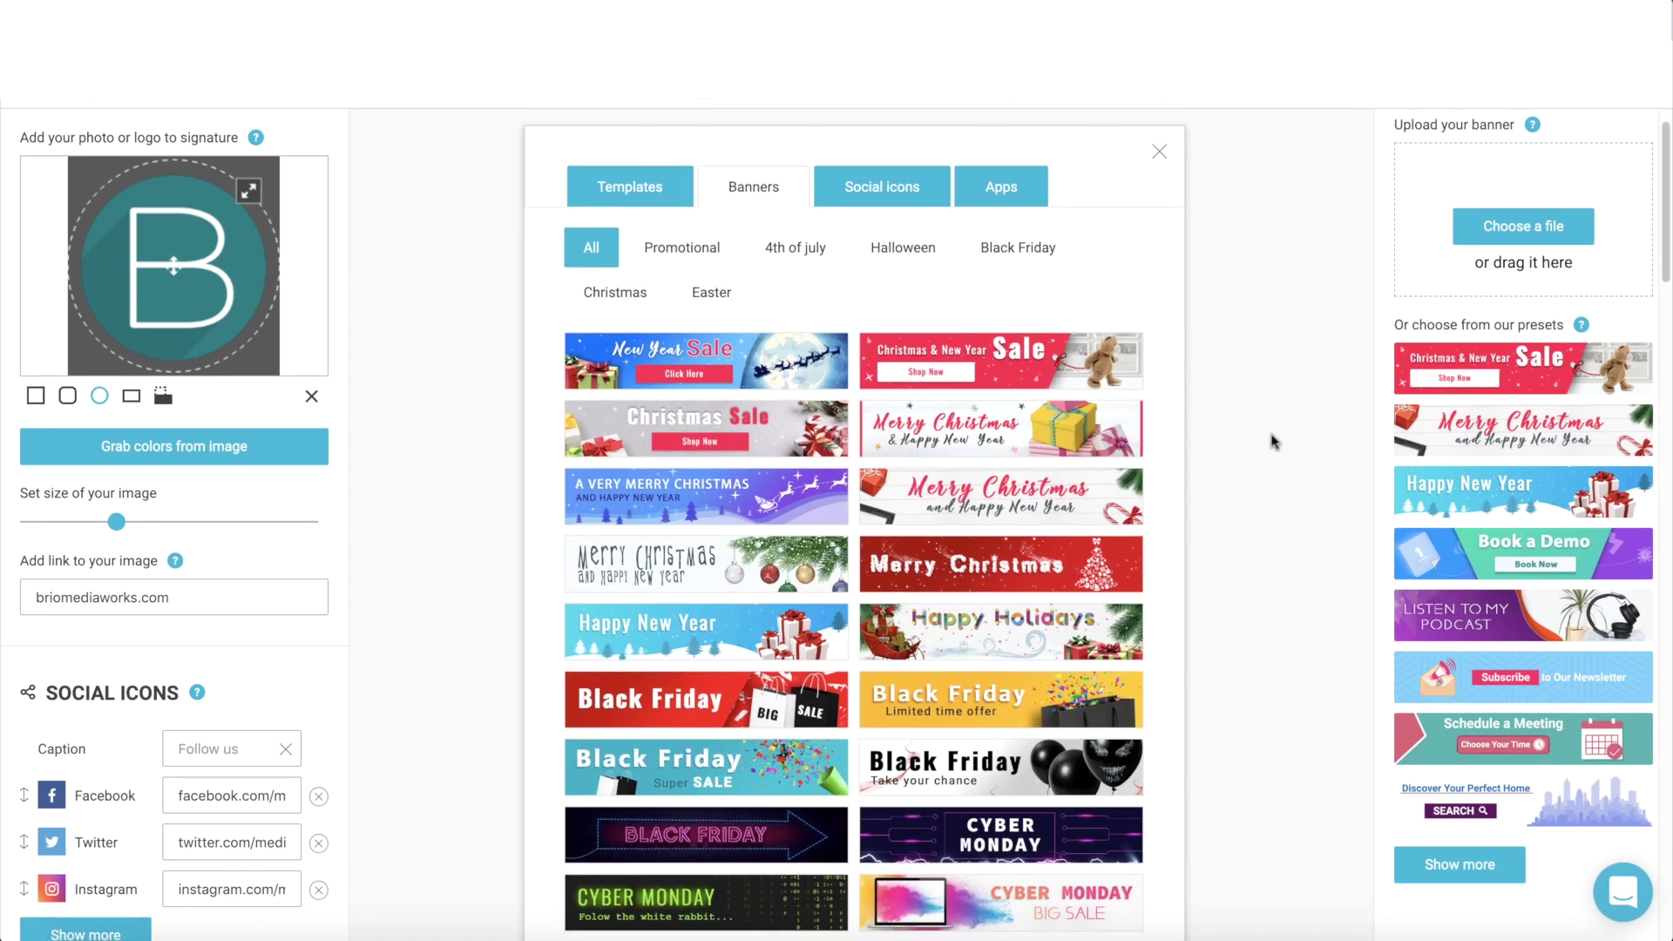
pyautogui.scroll(-6, 1274, 442)
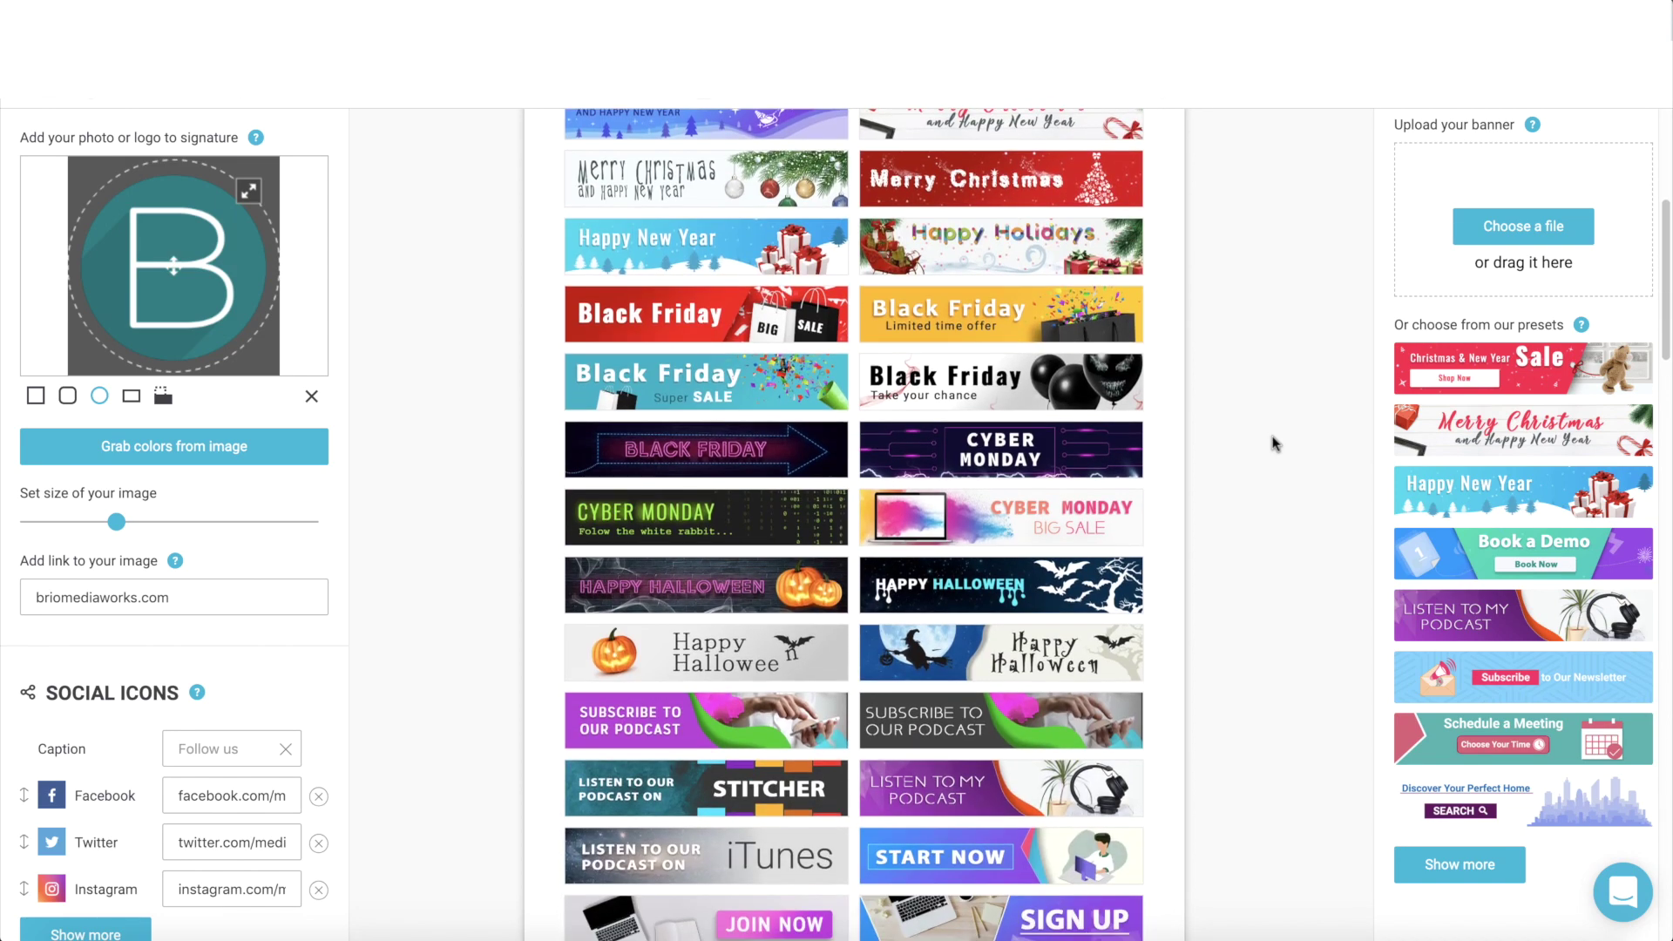
pyautogui.scroll(-8, 1273, 441)
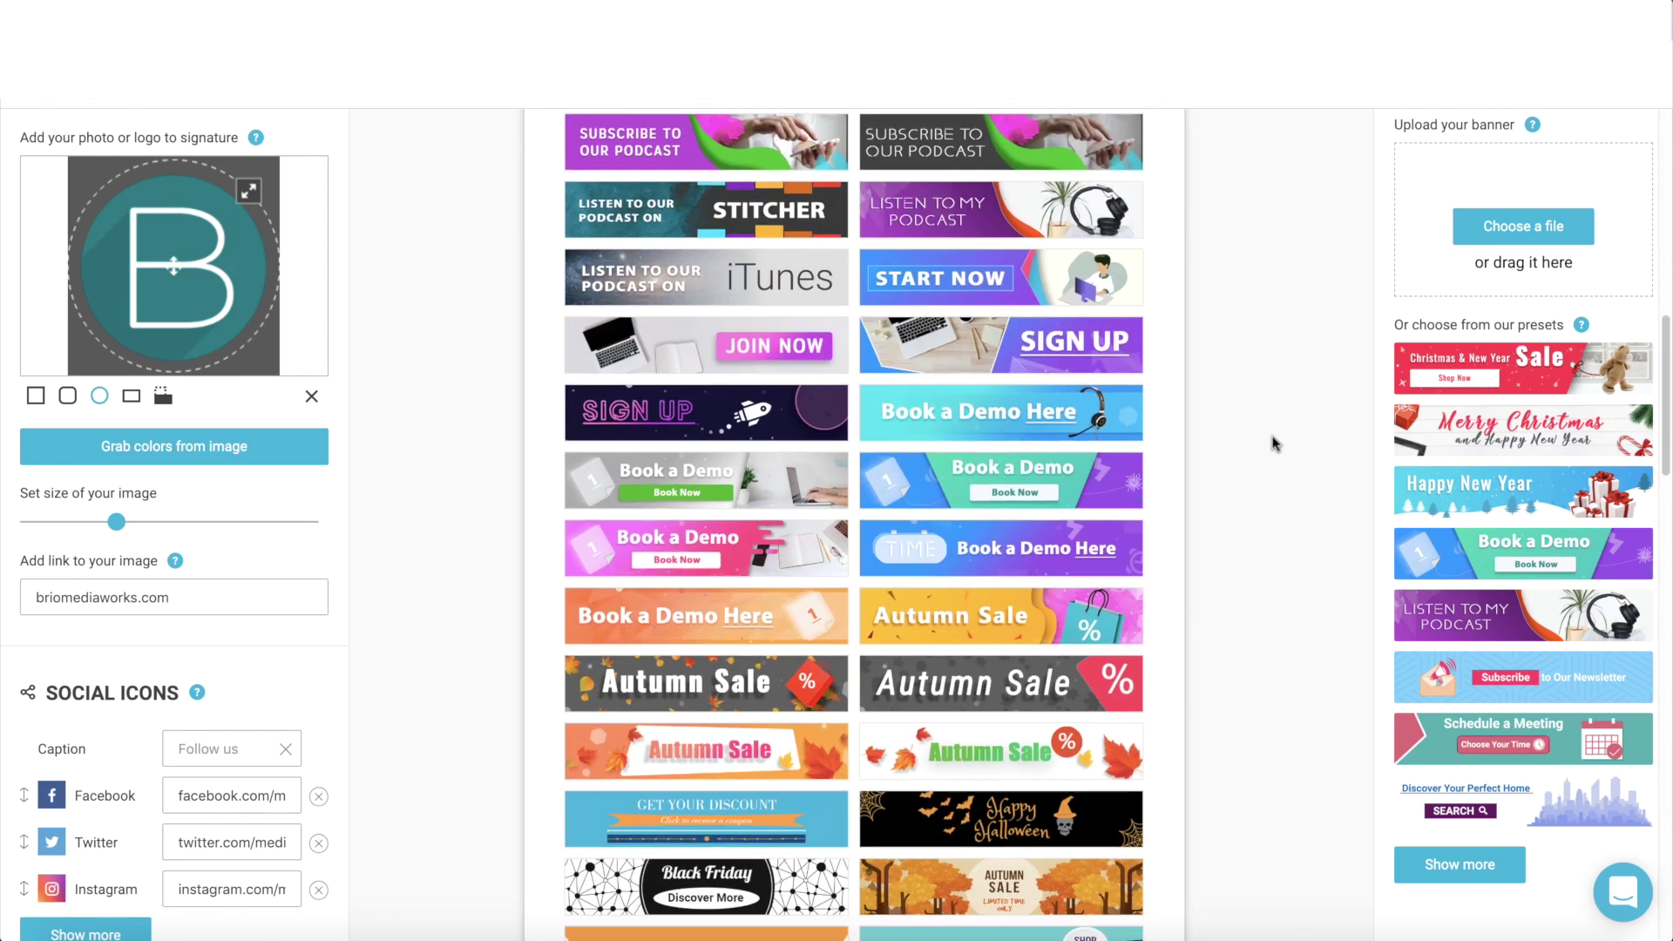
pyautogui.scroll(-3, 1273, 442)
pyautogui.scroll(-2, 1274, 443)
pyautogui.scroll(-2, 1273, 443)
pyautogui.scroll(-1, 1274, 442)
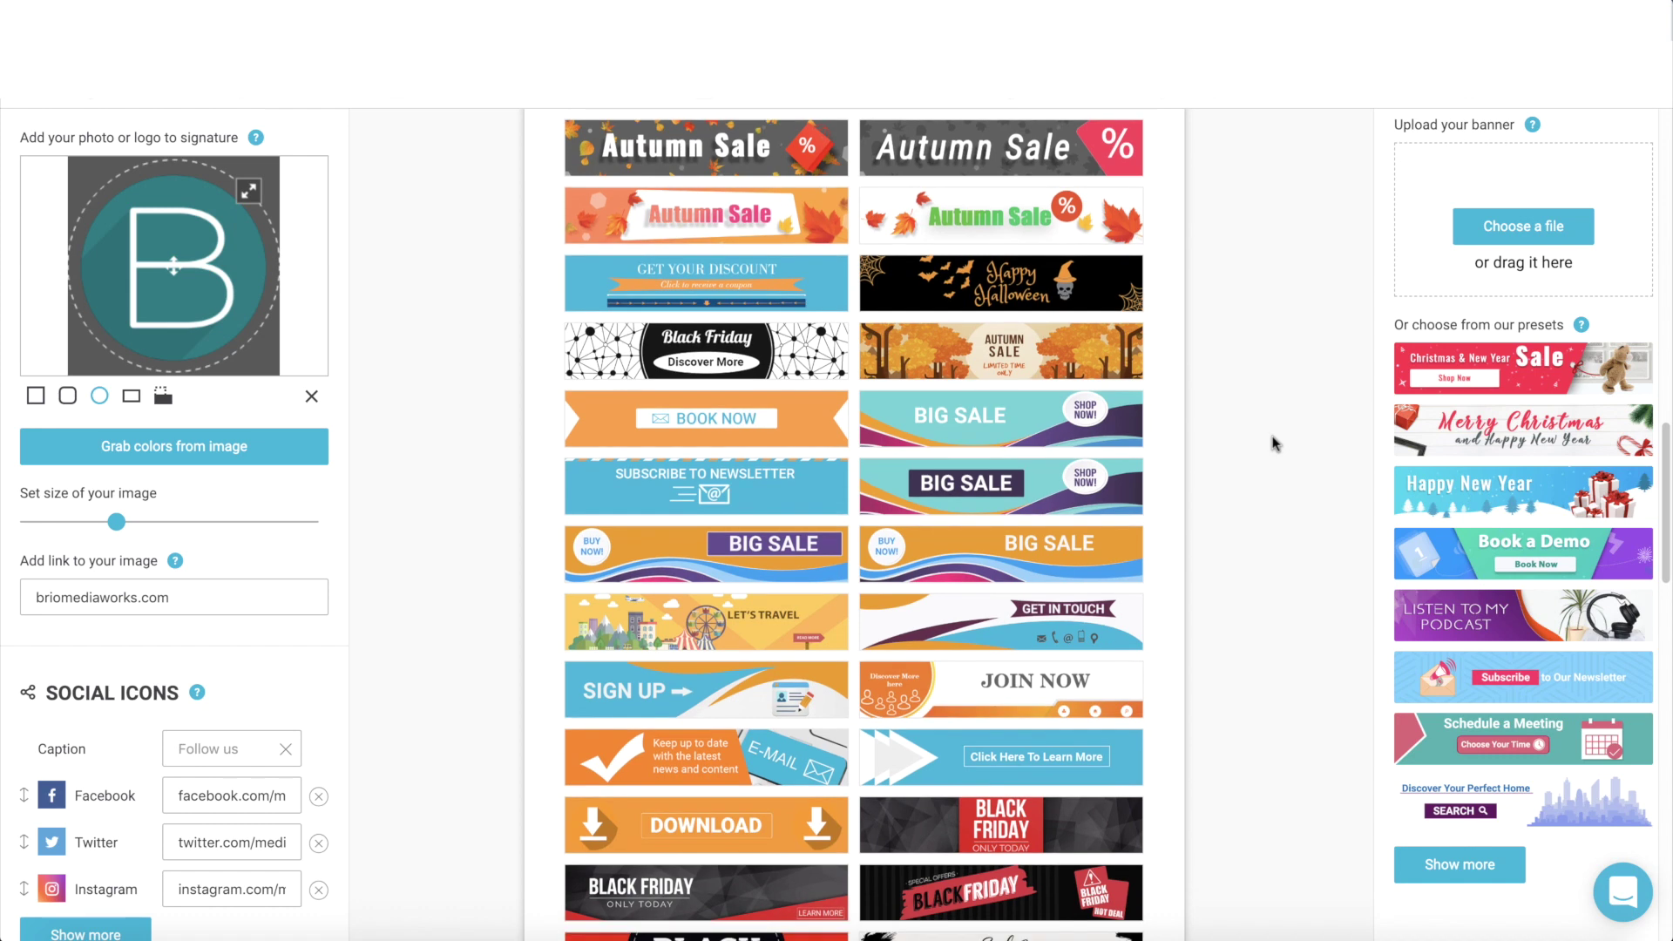
pyautogui.scroll(-1, 1274, 442)
pyautogui.click(1151, 427)
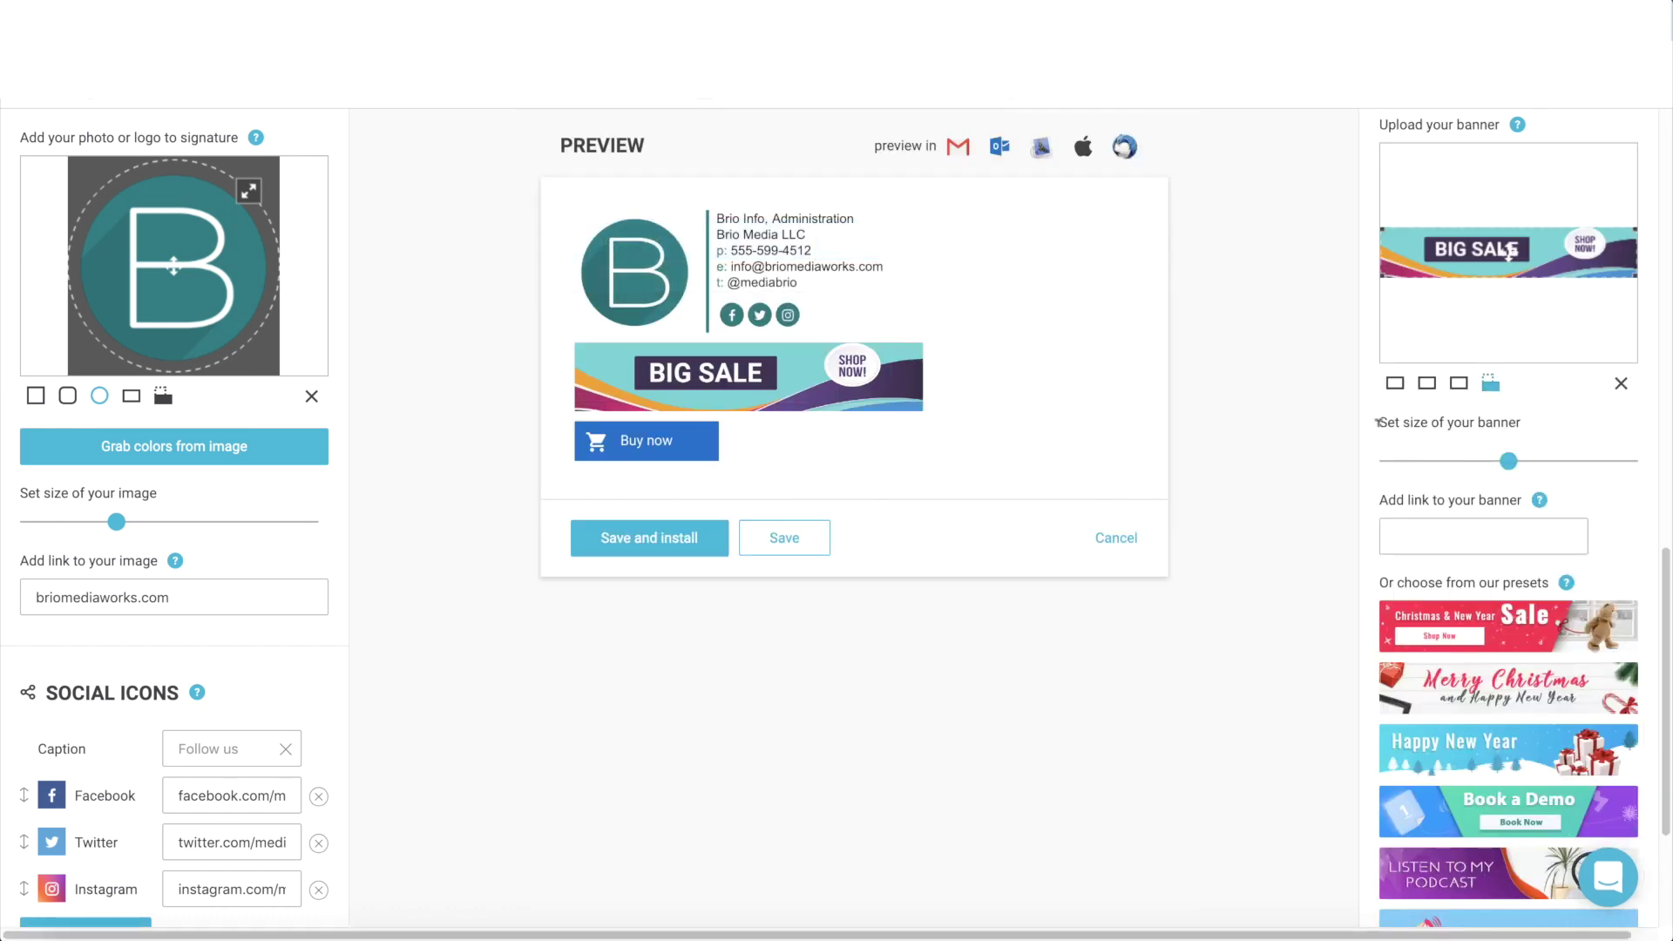
pyautogui.moveTo(1509, 460); pyautogui.dragTo(1629, 461)
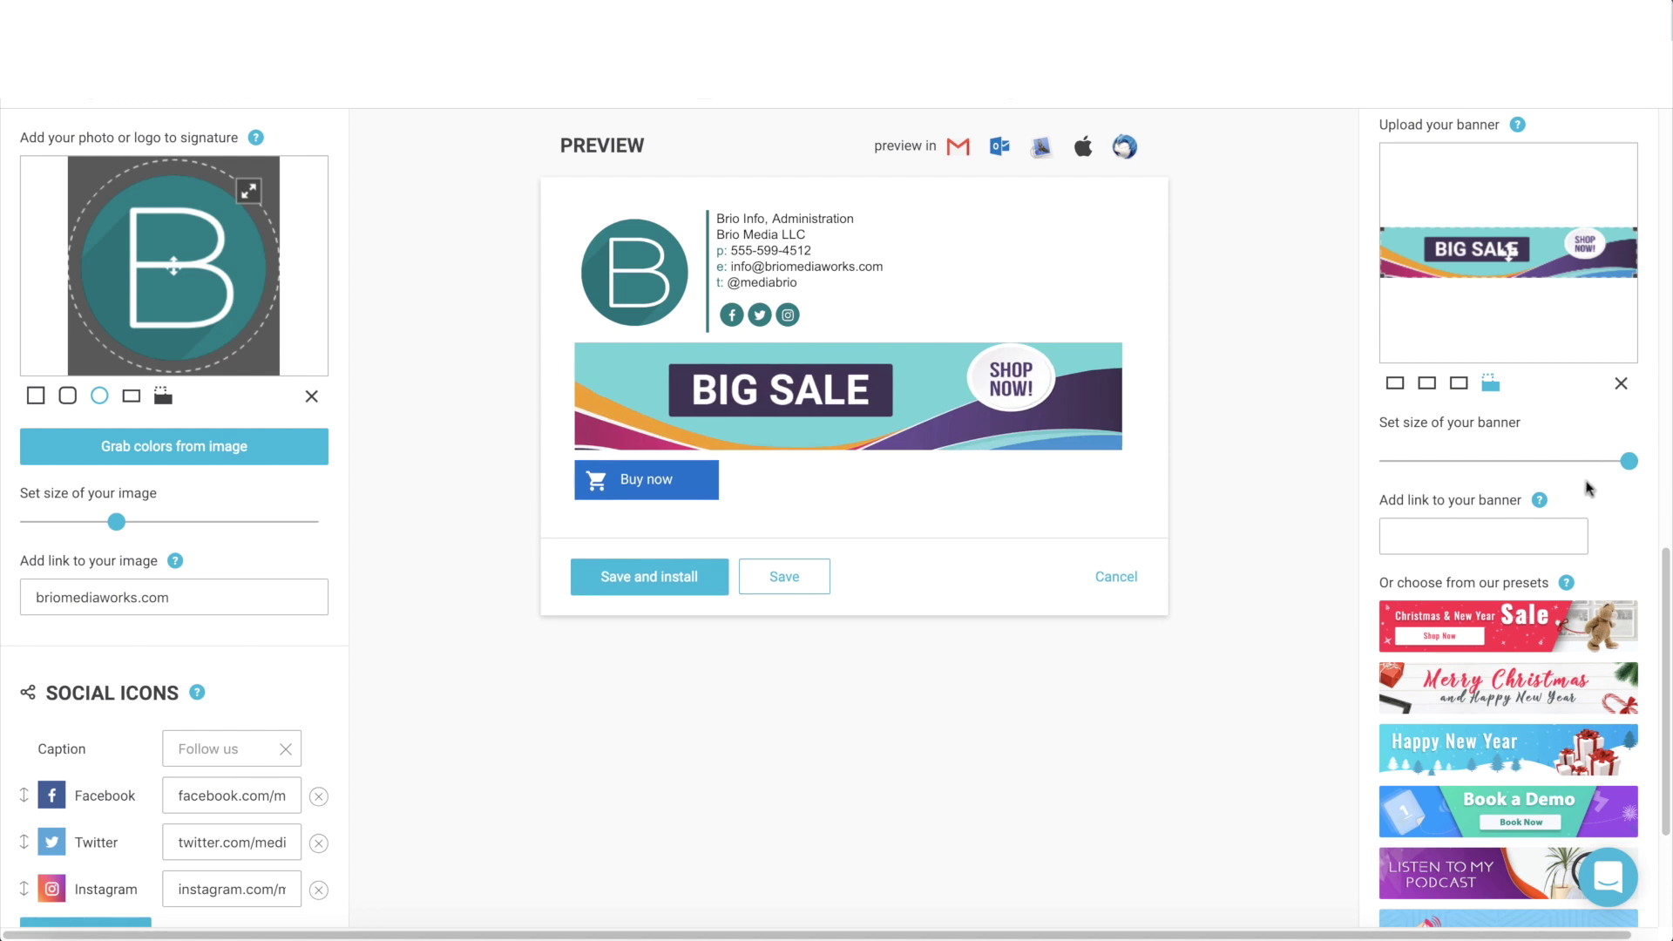
pyautogui.click(1484, 534)
pyautogui.write('briomediaworks.c')
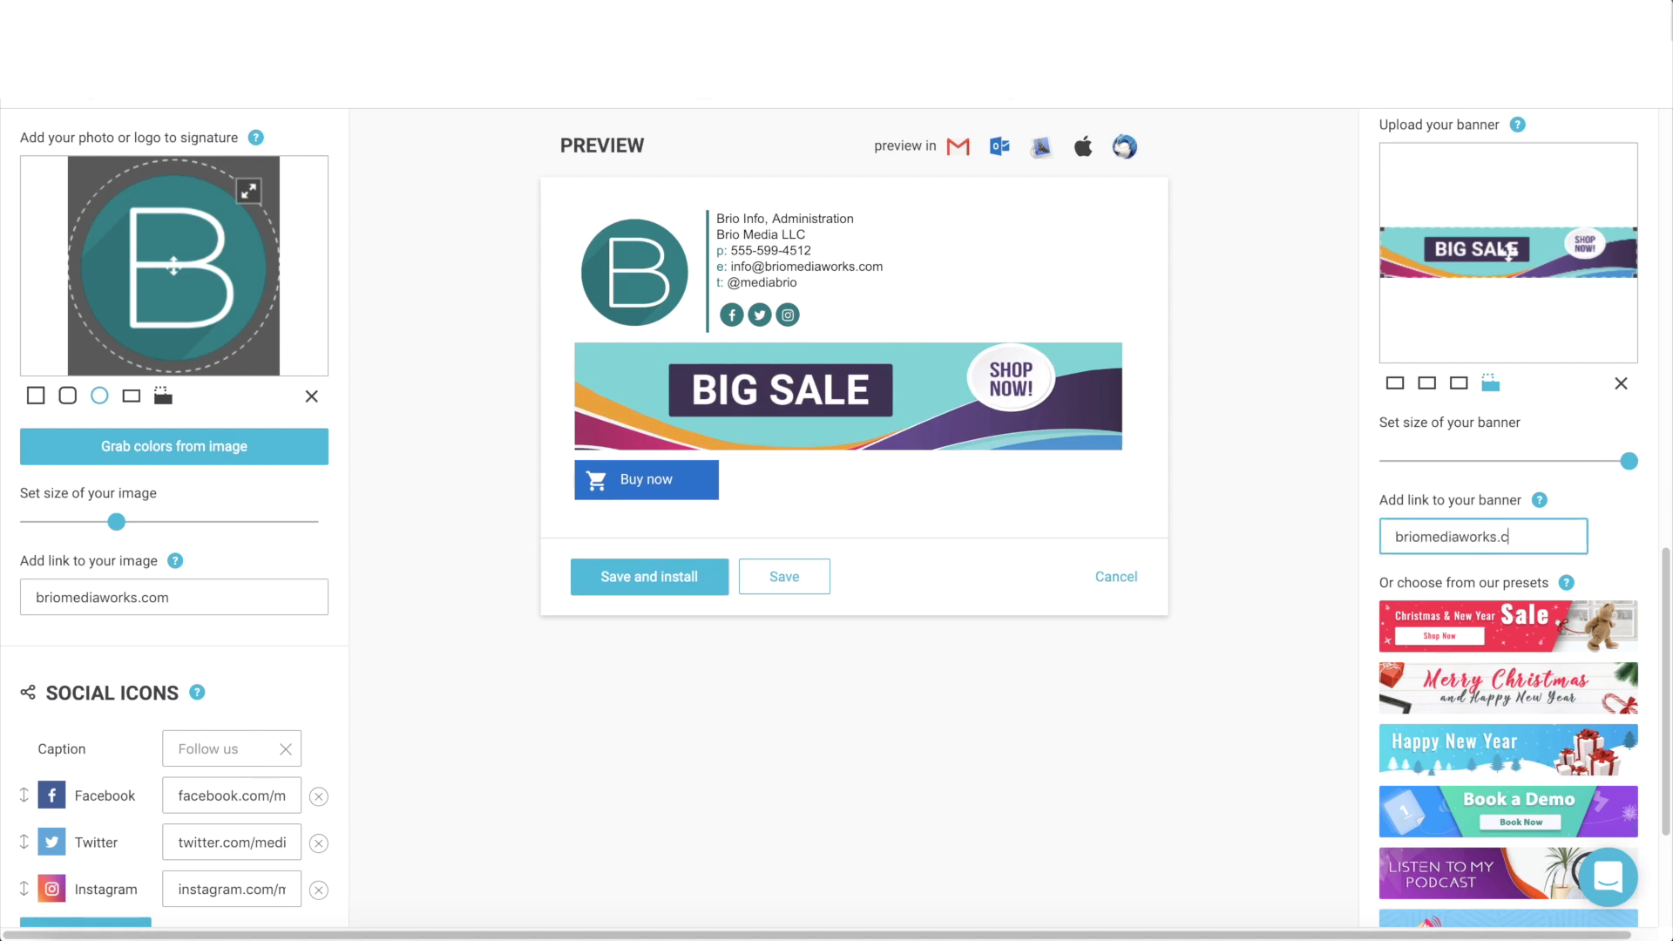
pyautogui.write('igsale')
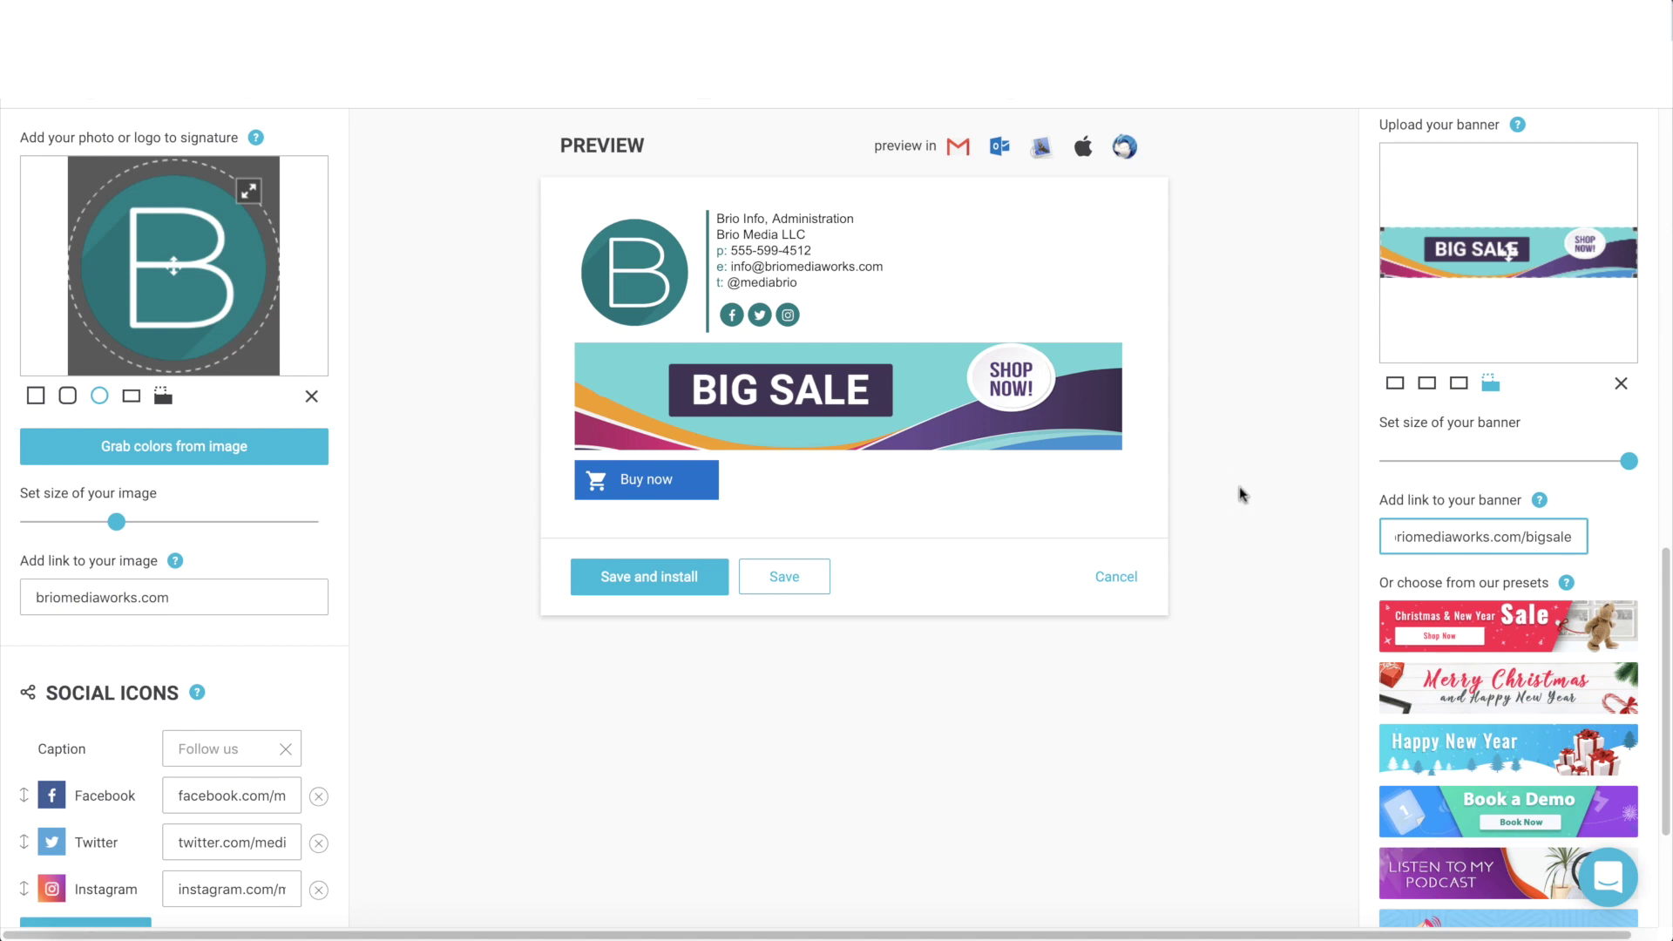
pyautogui.click(701, 595)
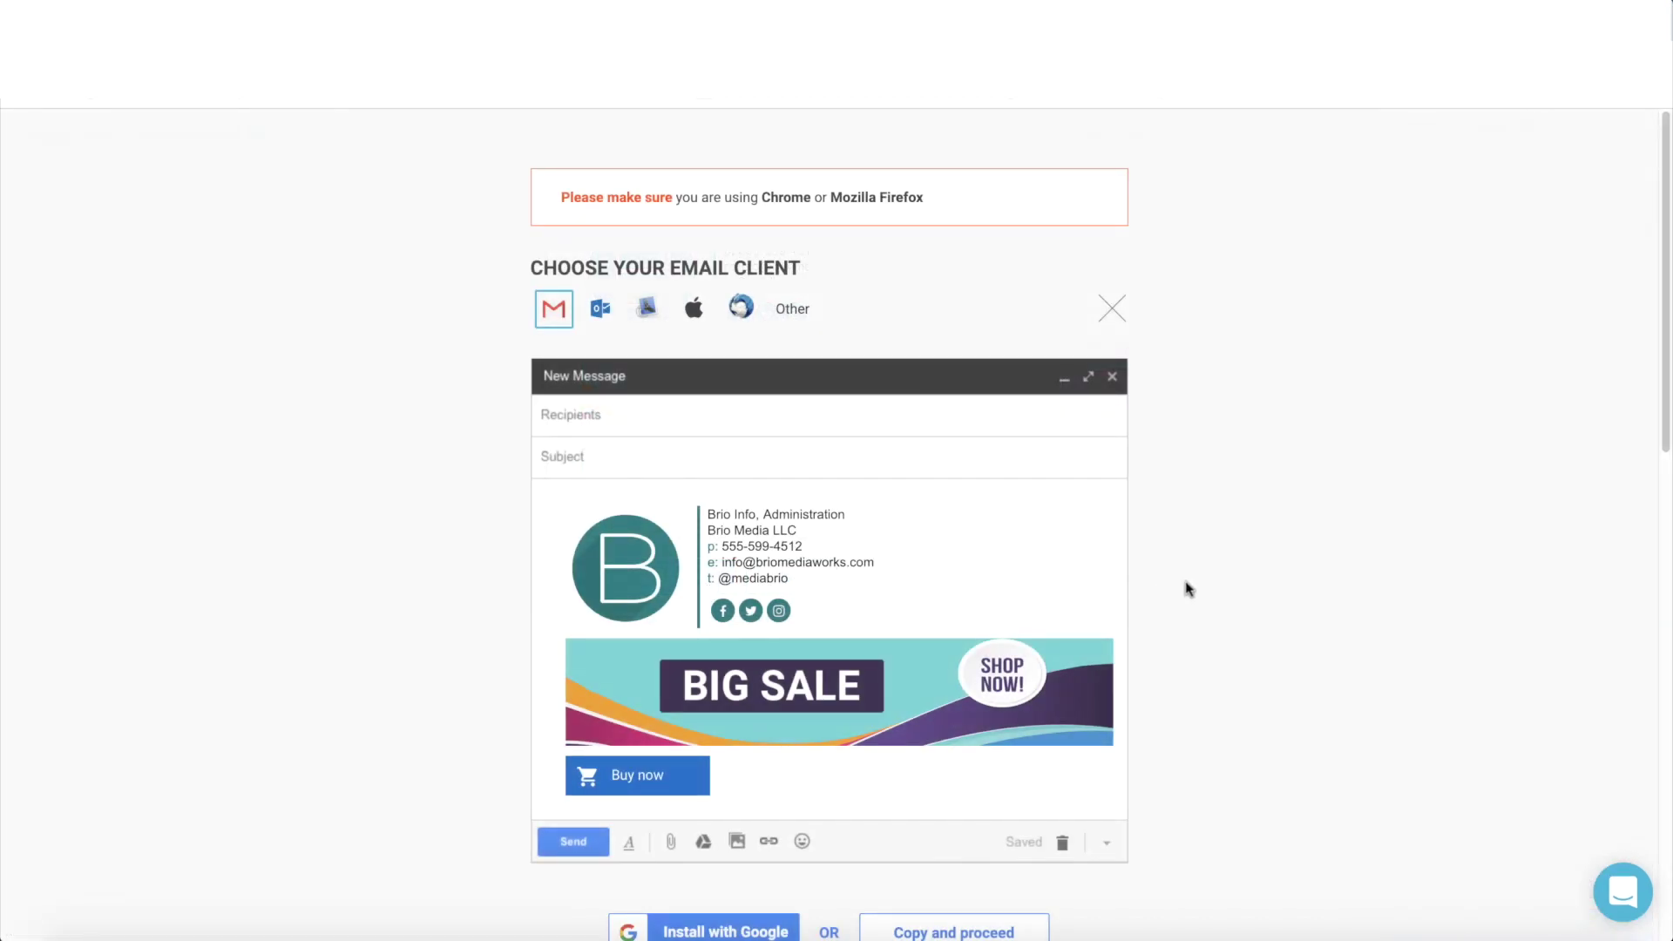
pyautogui.scroll(-2, 1188, 591)
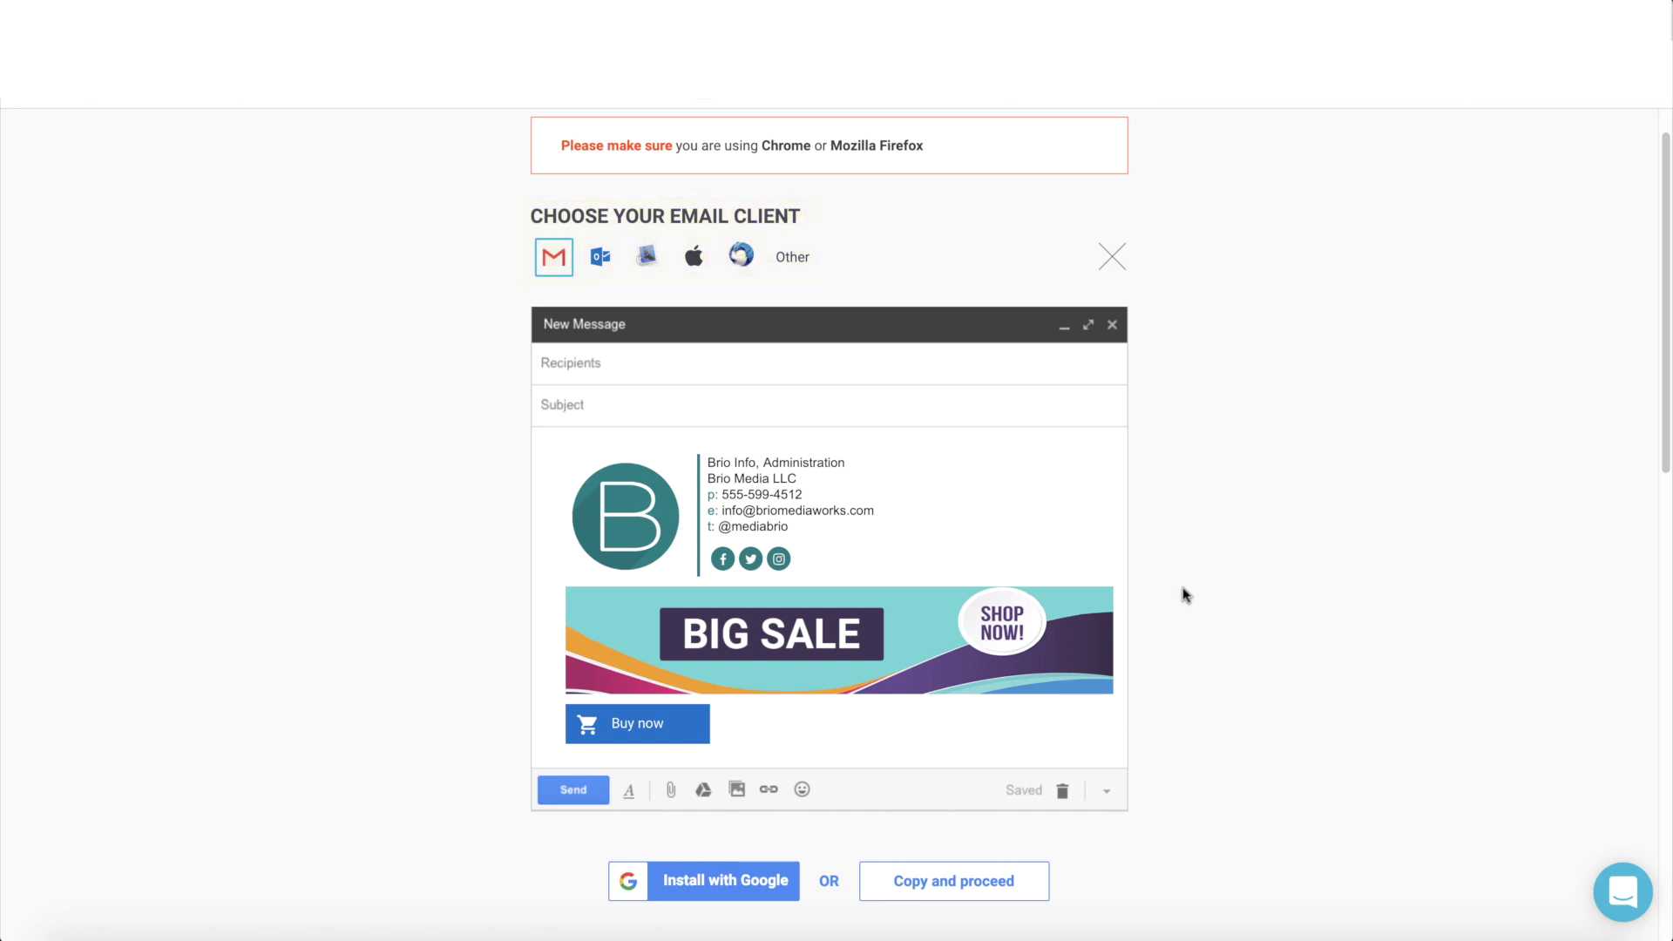
pyautogui.scroll(-3, 1186, 596)
pyautogui.scroll(1, 1186, 596)
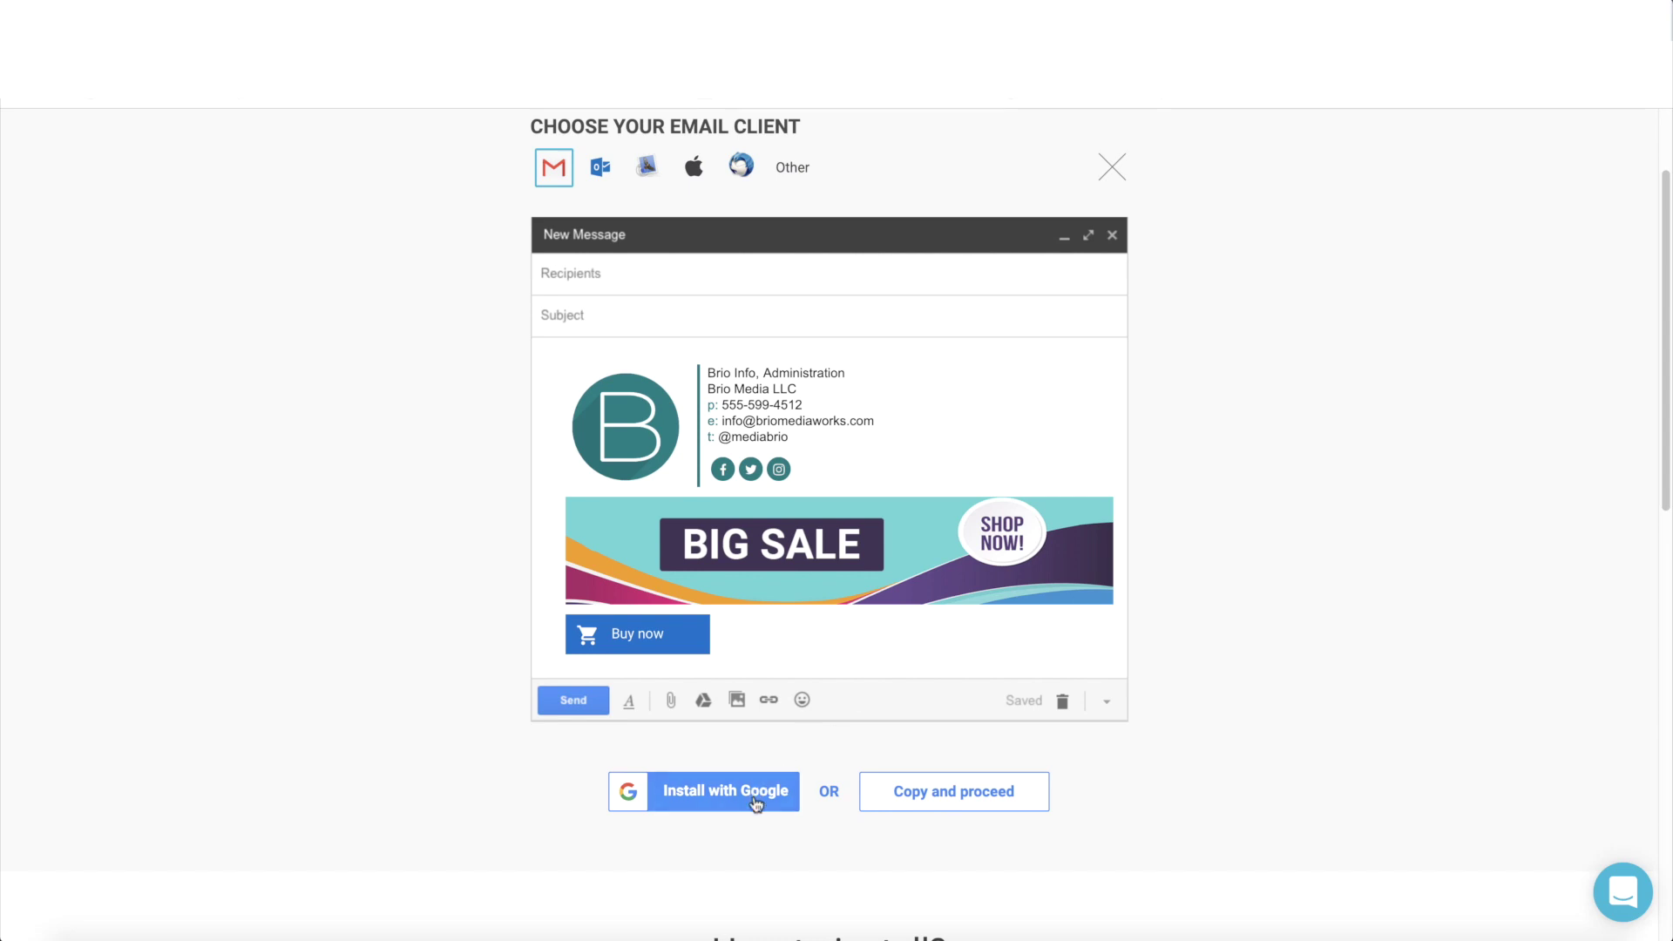
# - Install the signature with Google, choosing the Google account and allowing Newoldstamp access
pyautogui.click(773, 806)
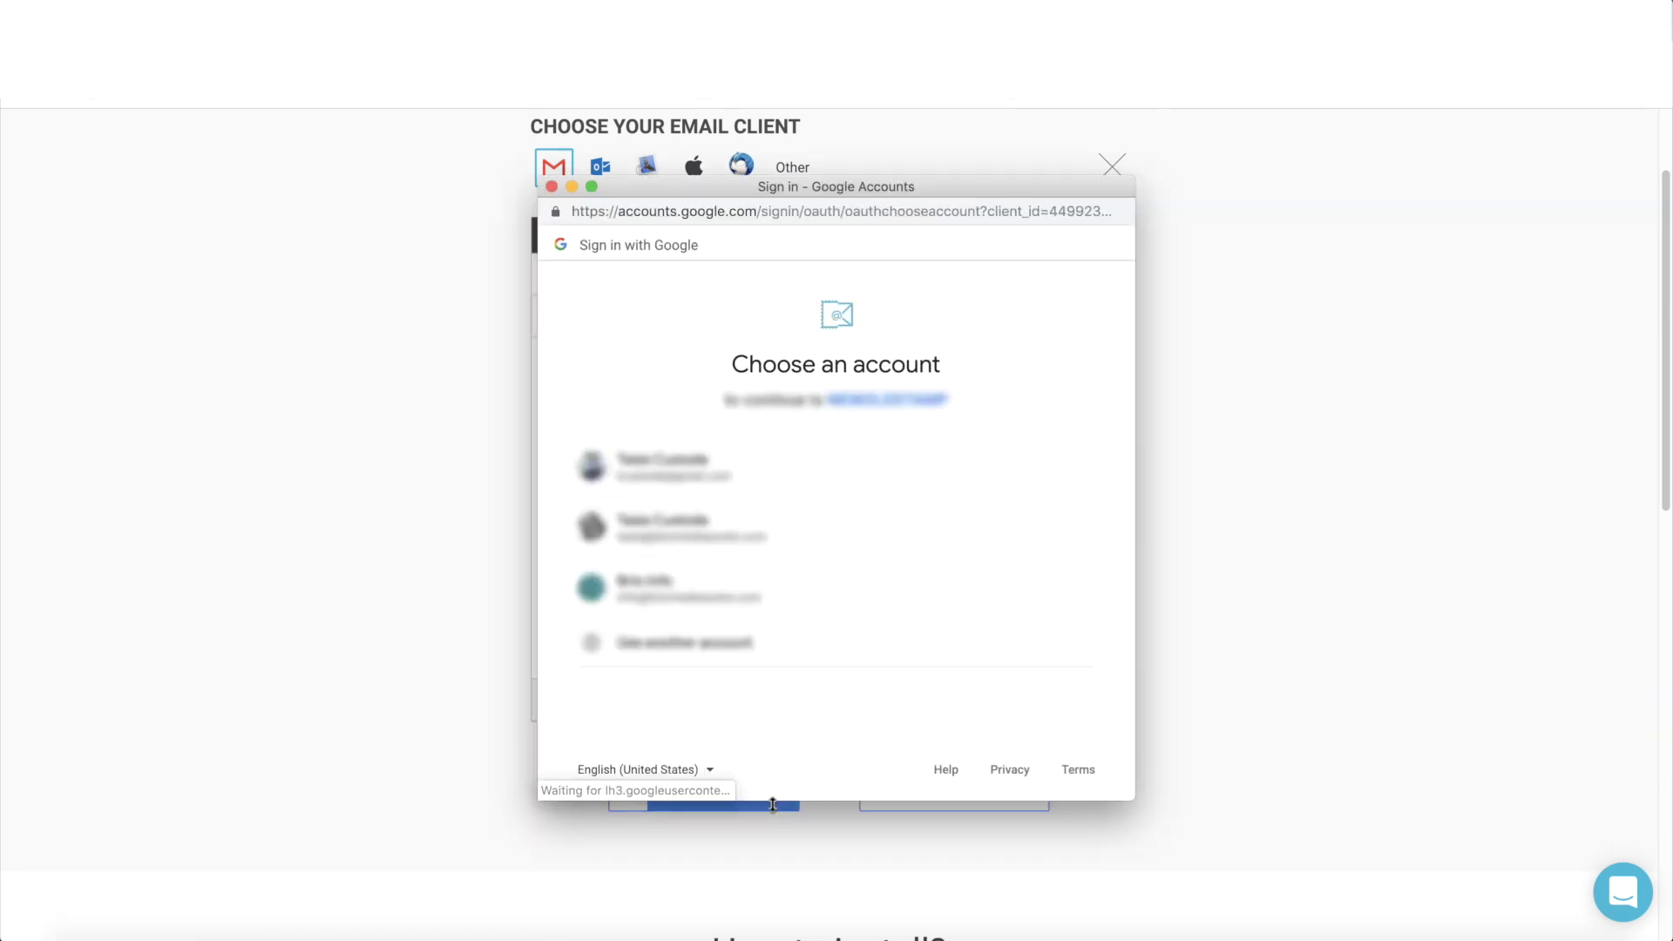
pyautogui.click(826, 588)
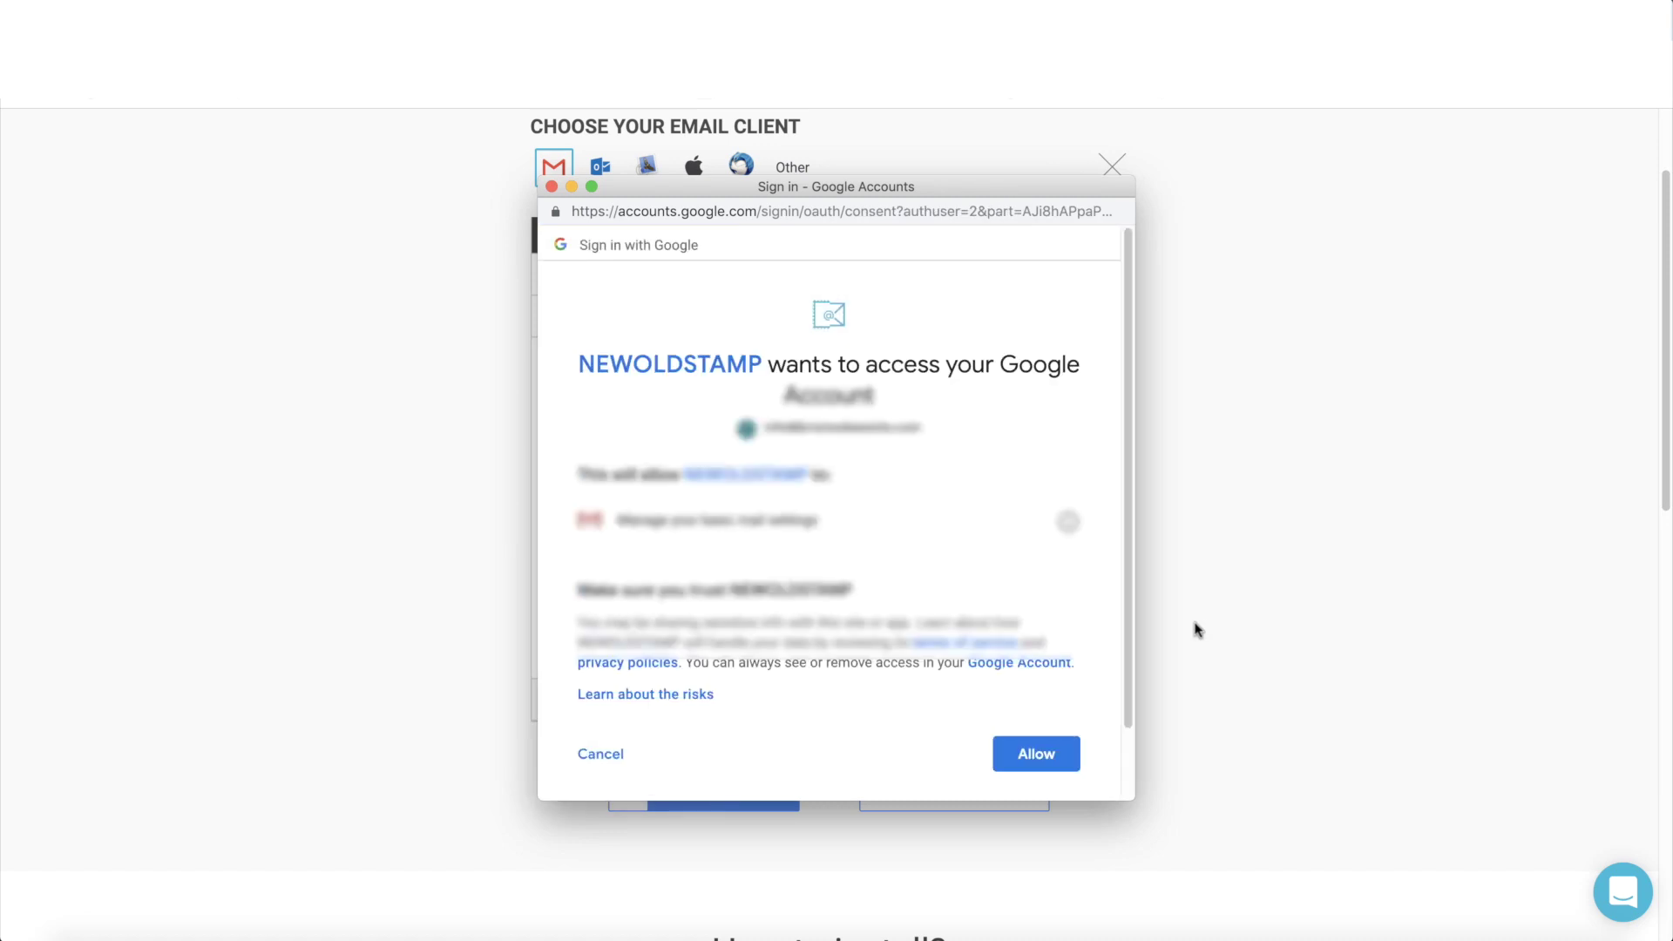
pyautogui.click(1036, 754)
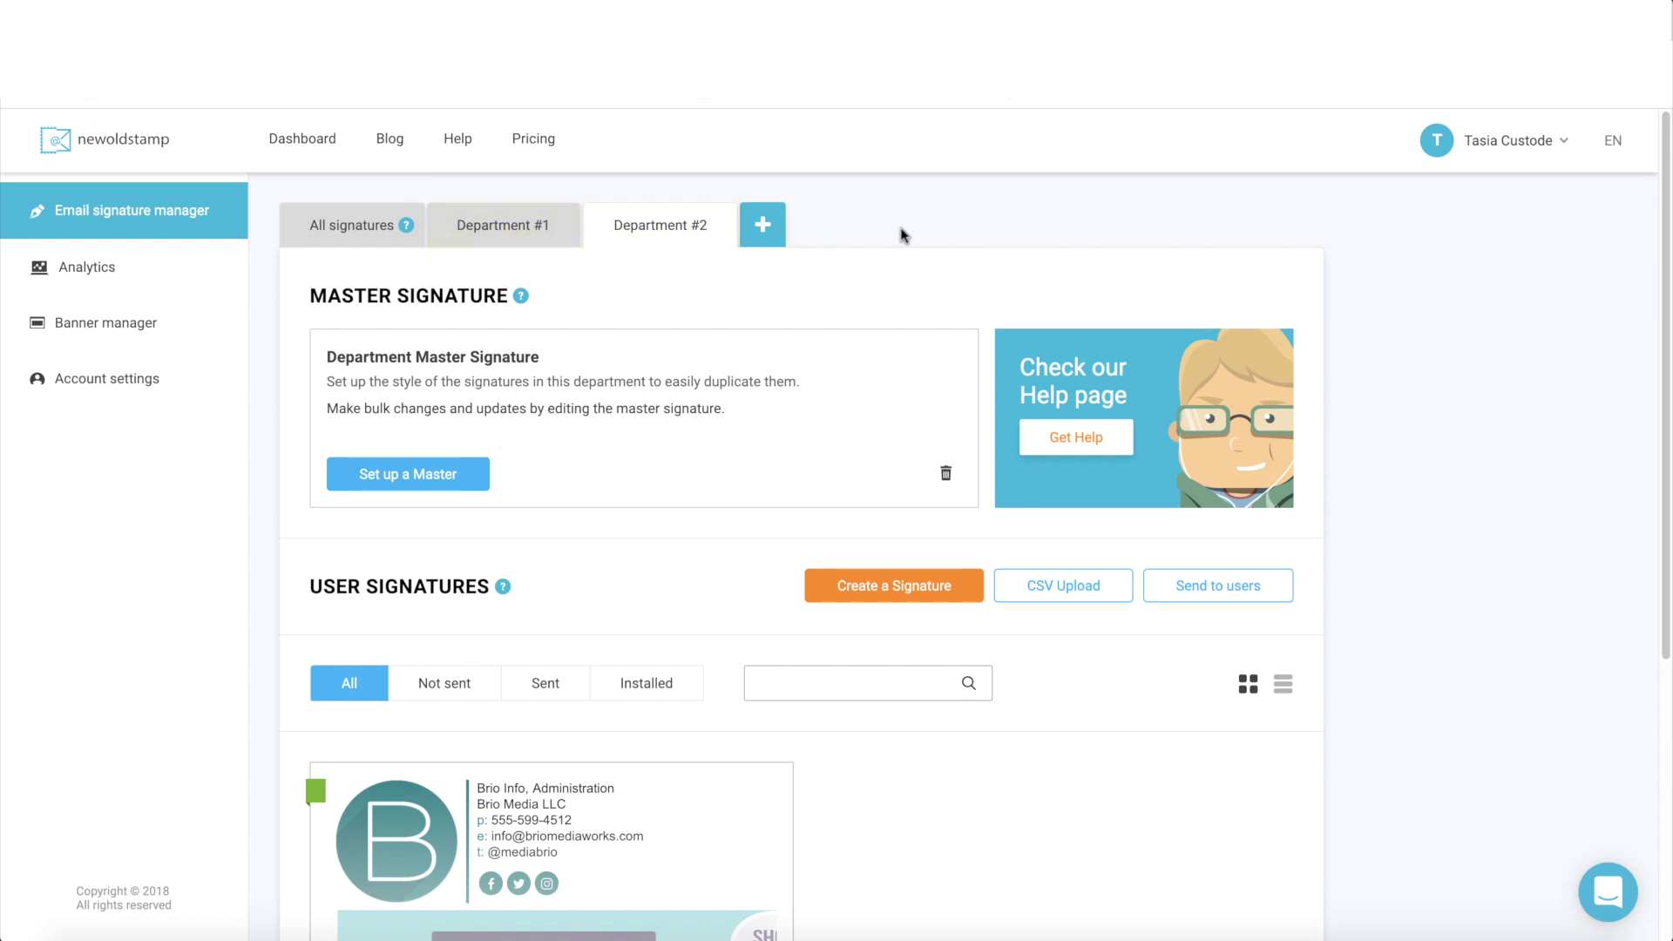
pyautogui.scroll(-2, 1447, 495)
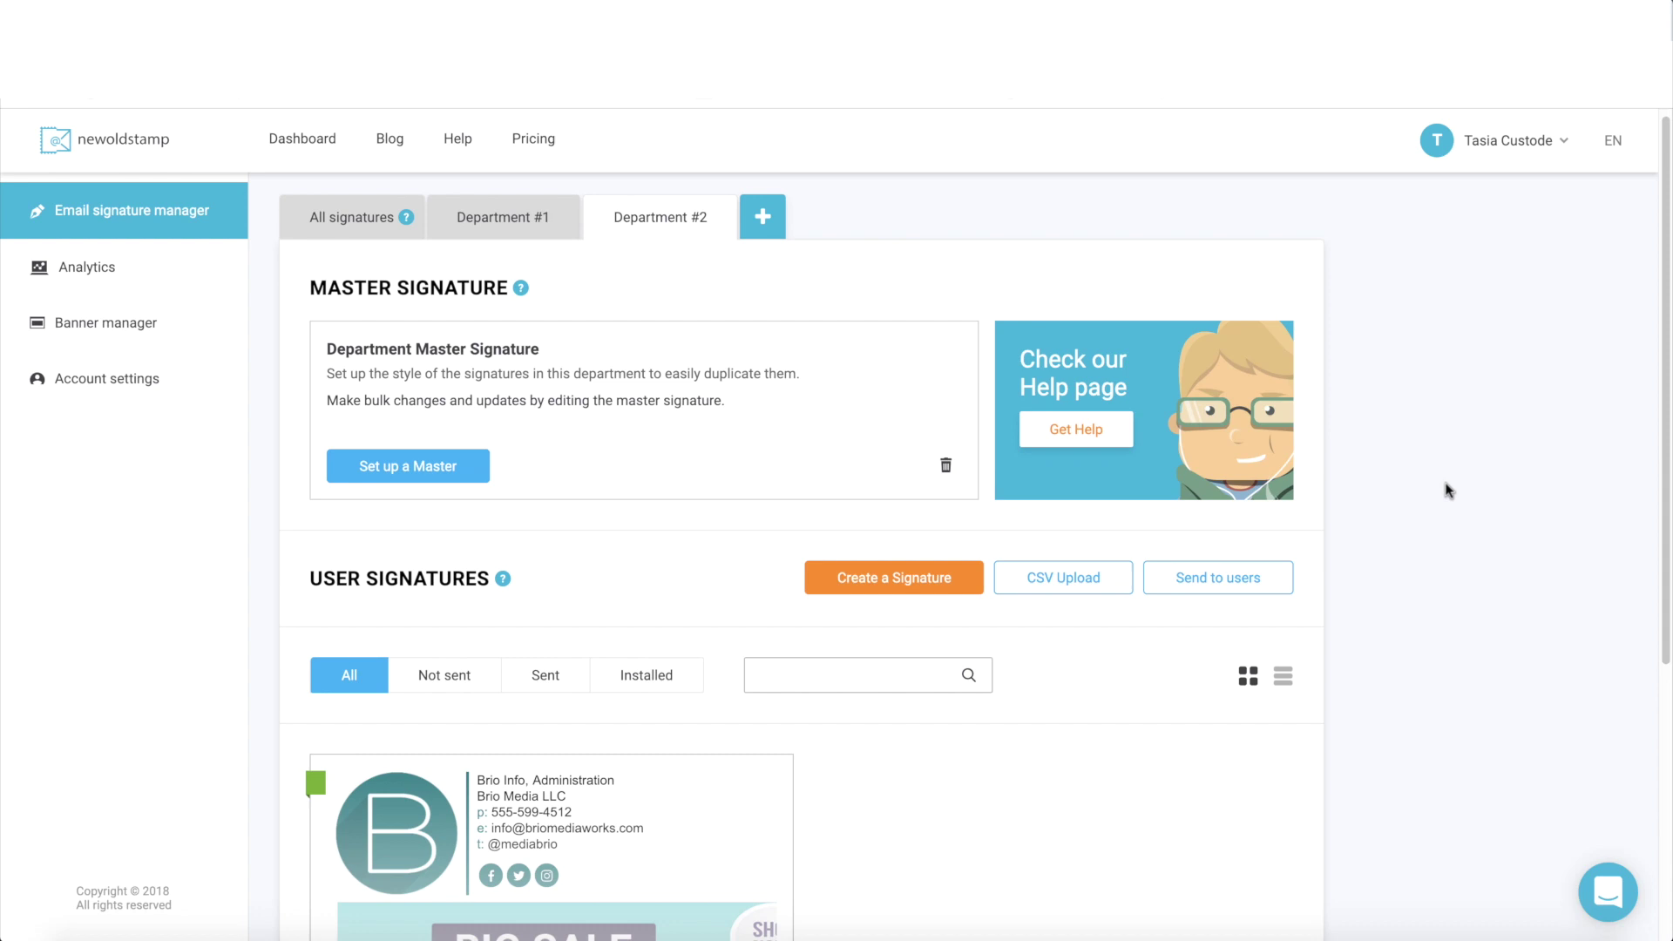
pyautogui.scroll(-2, 1448, 495)
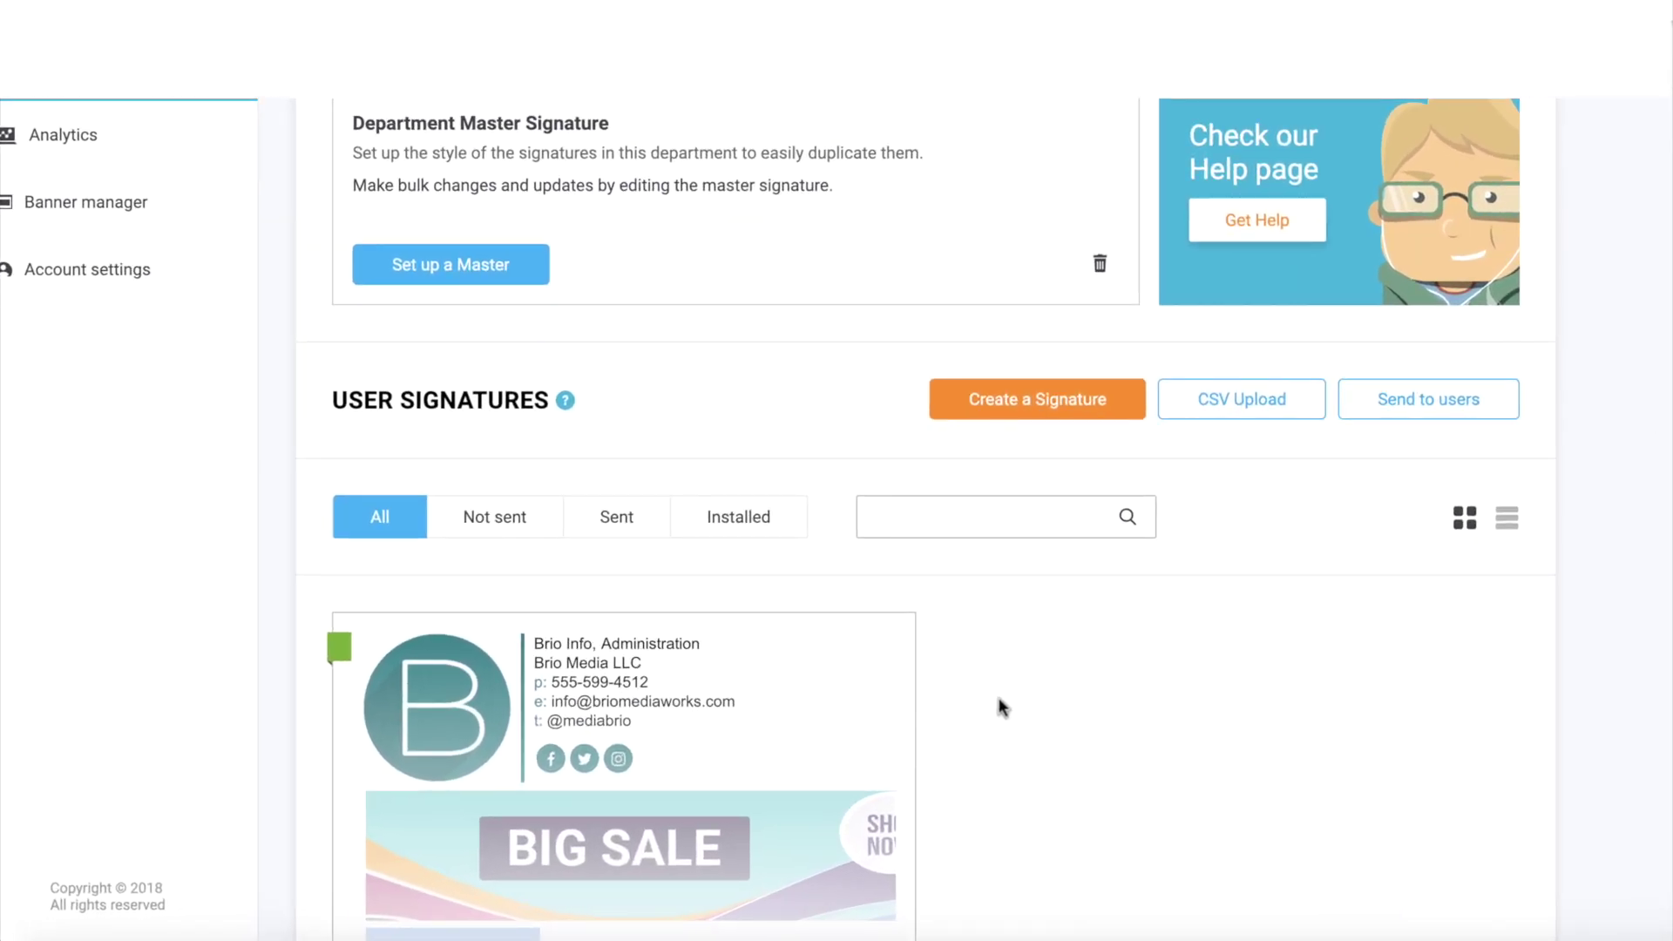
pyautogui.scroll(-3, 825, 640)
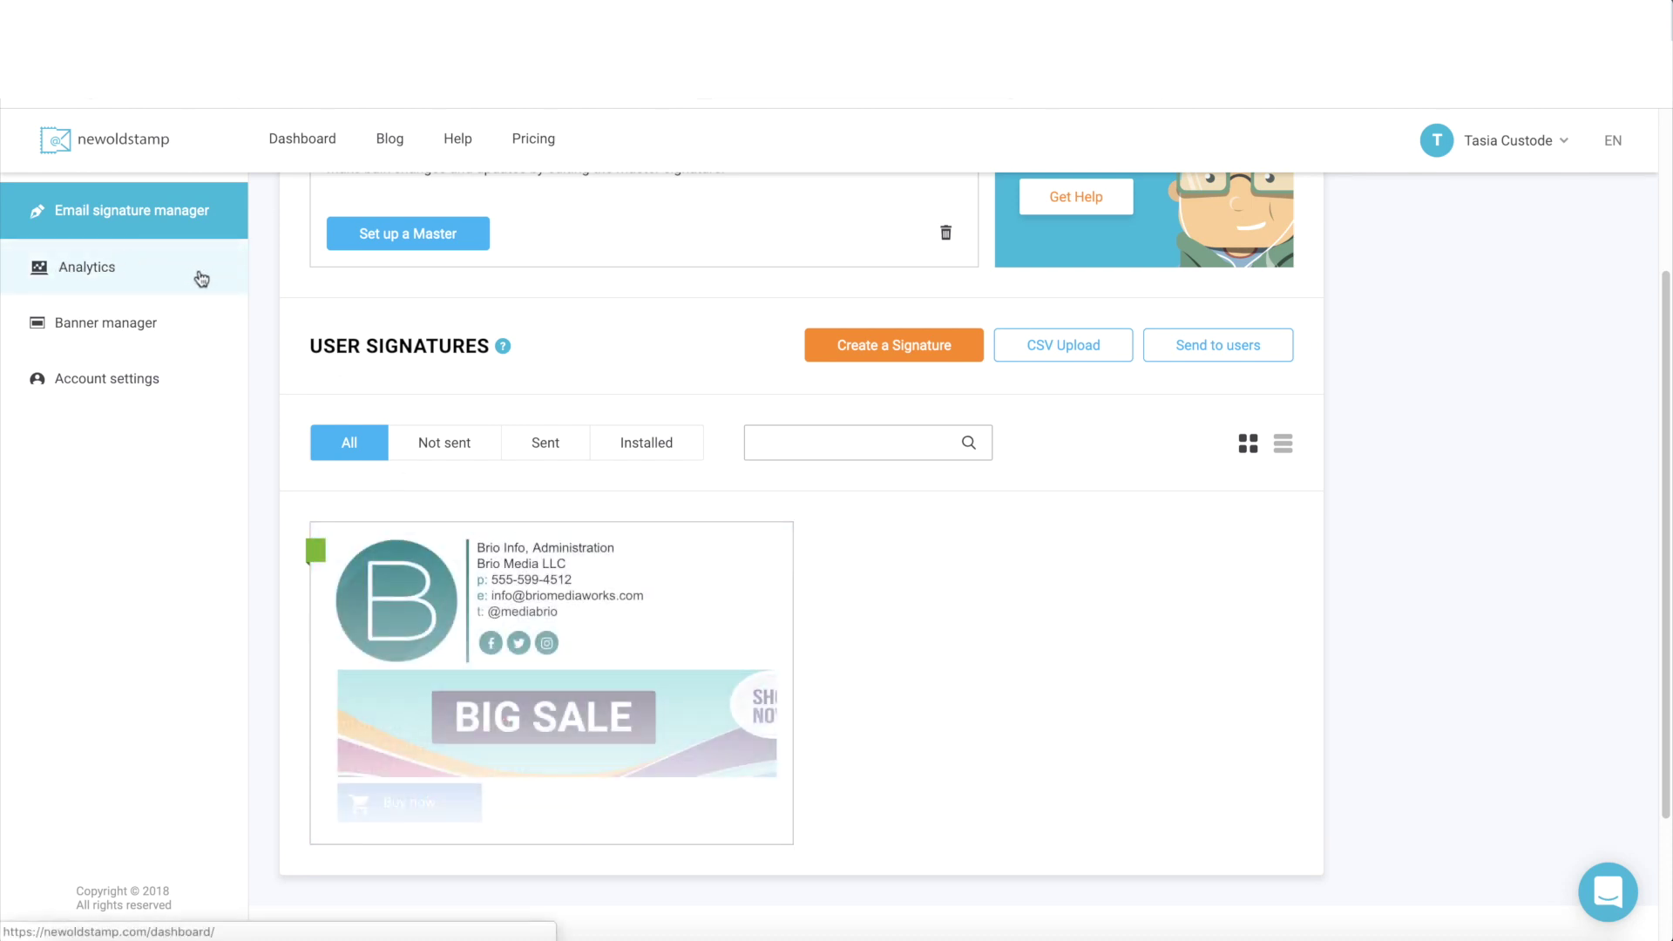
# - Check the analytics showing one banner impression, then the banner manager listing BIG SALE
pyautogui.click(201, 277)
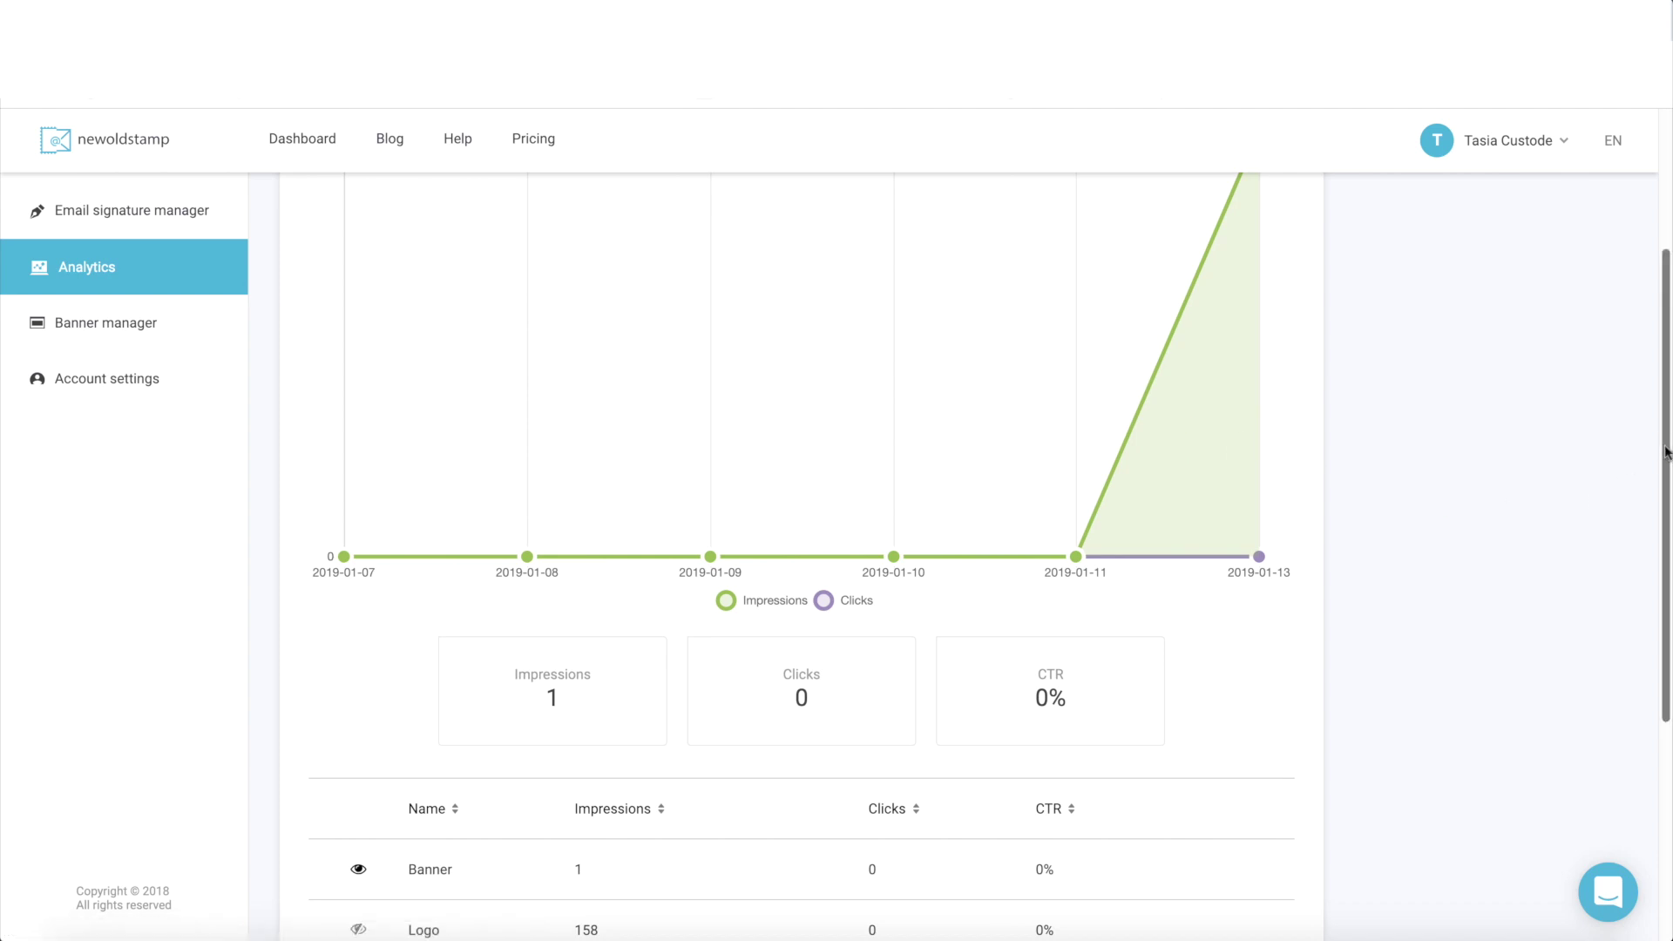
pyautogui.scroll(3, 836, 523)
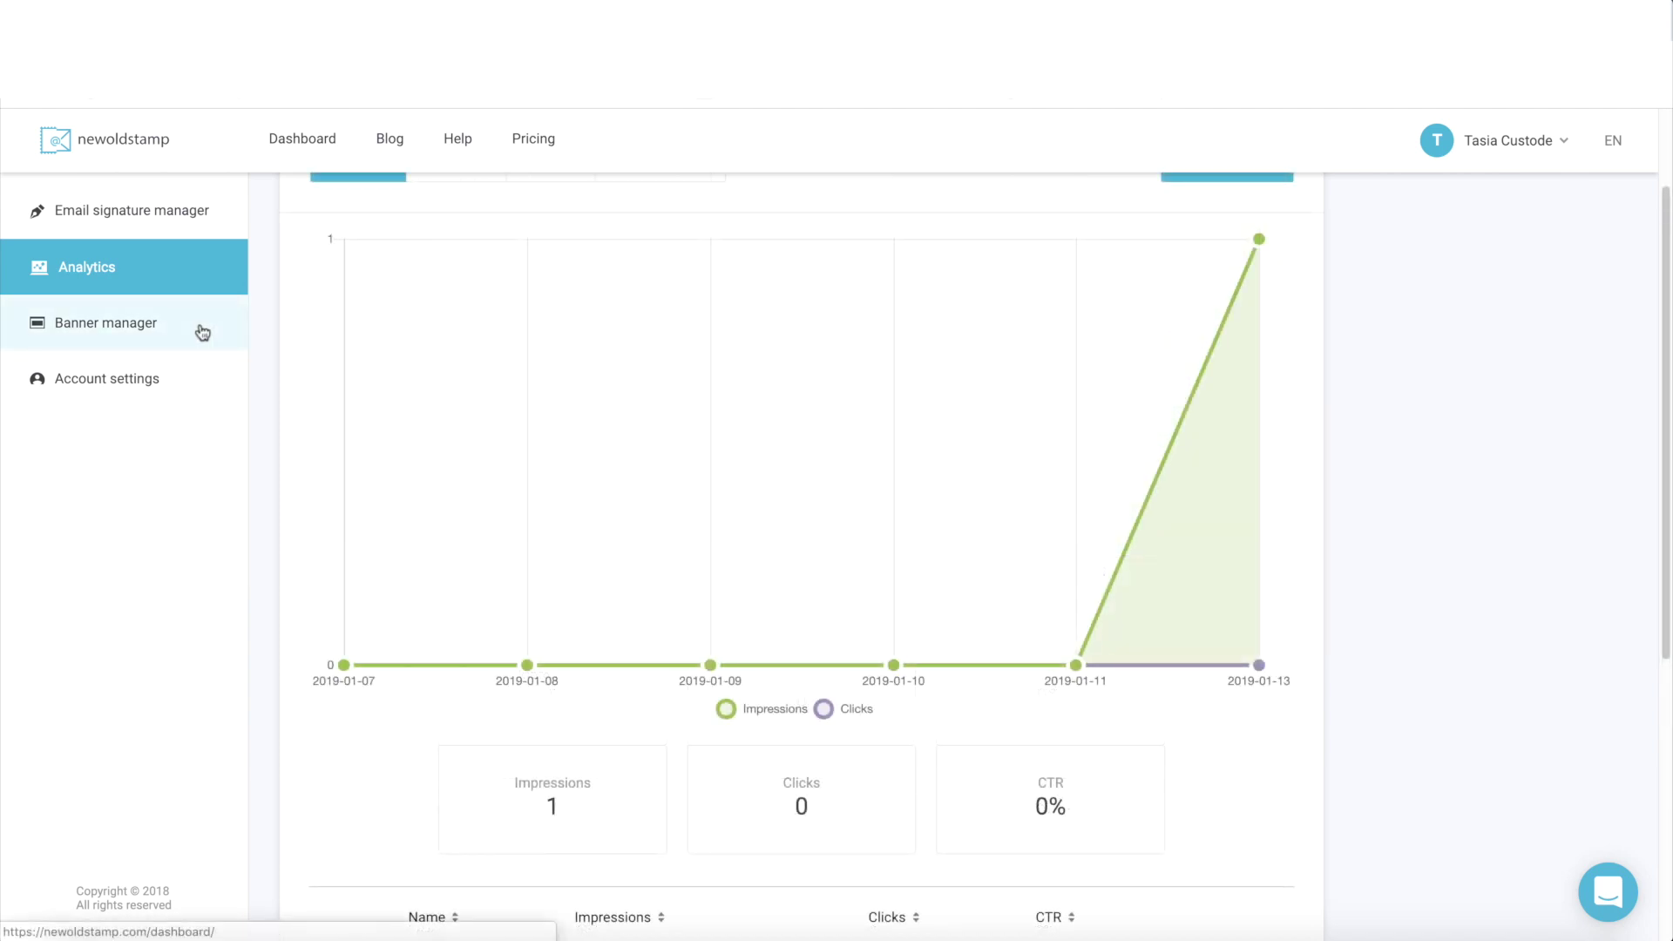
pyautogui.click(201, 333)
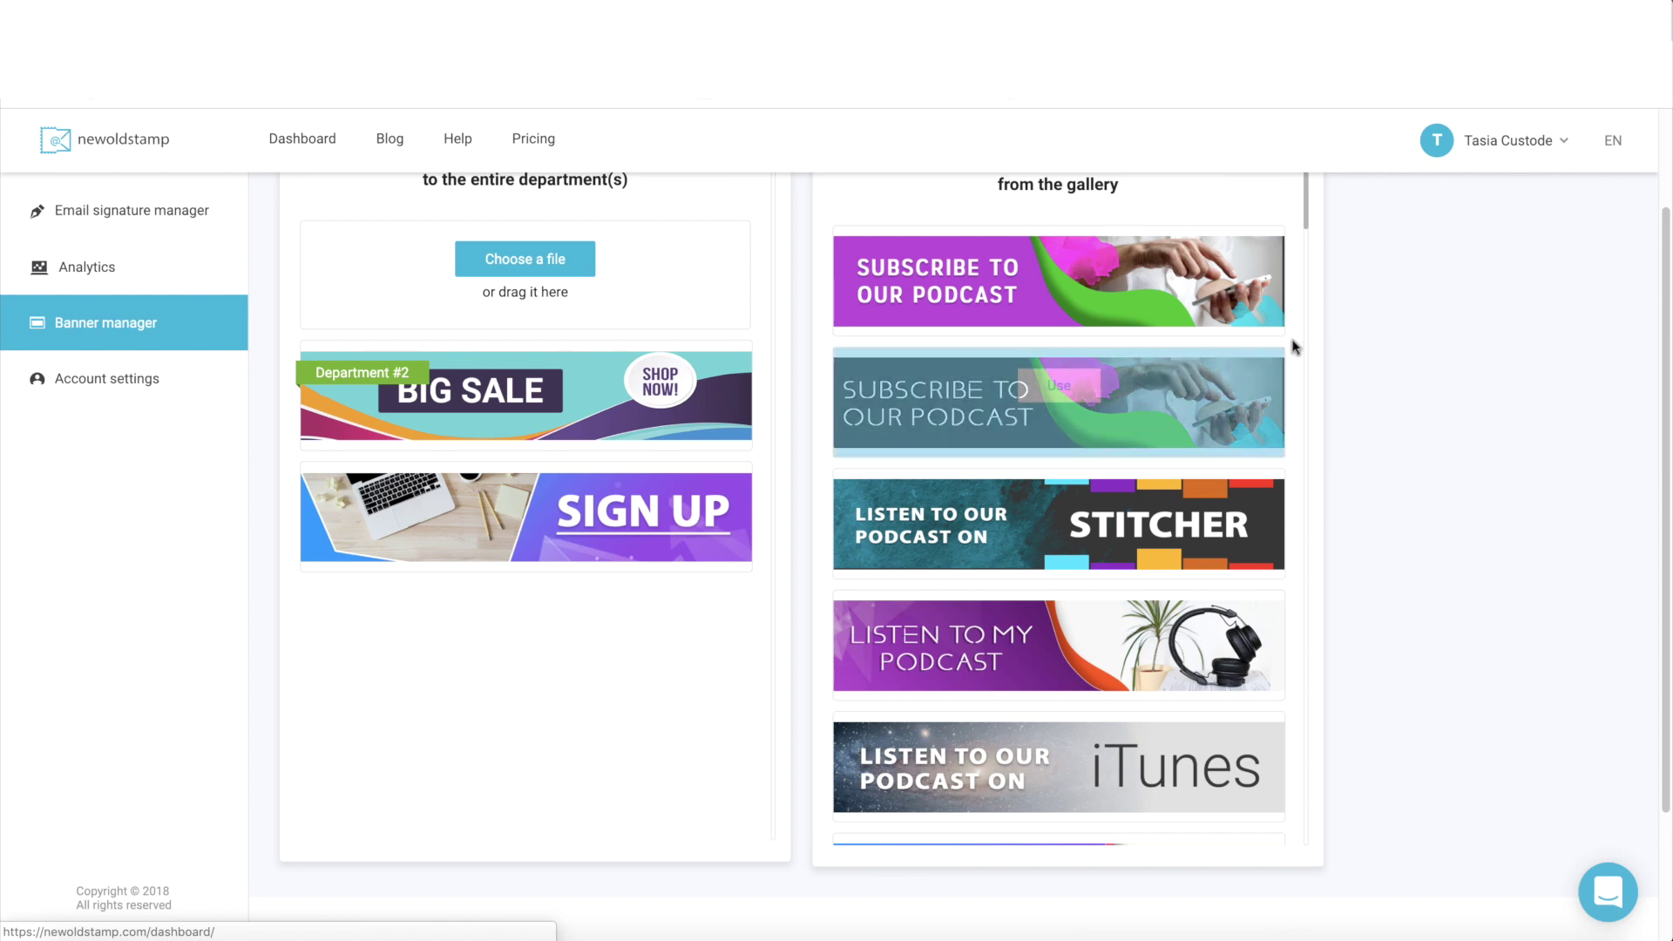
pyautogui.moveTo(1657, 305); pyautogui.dragTo(1667, 192)
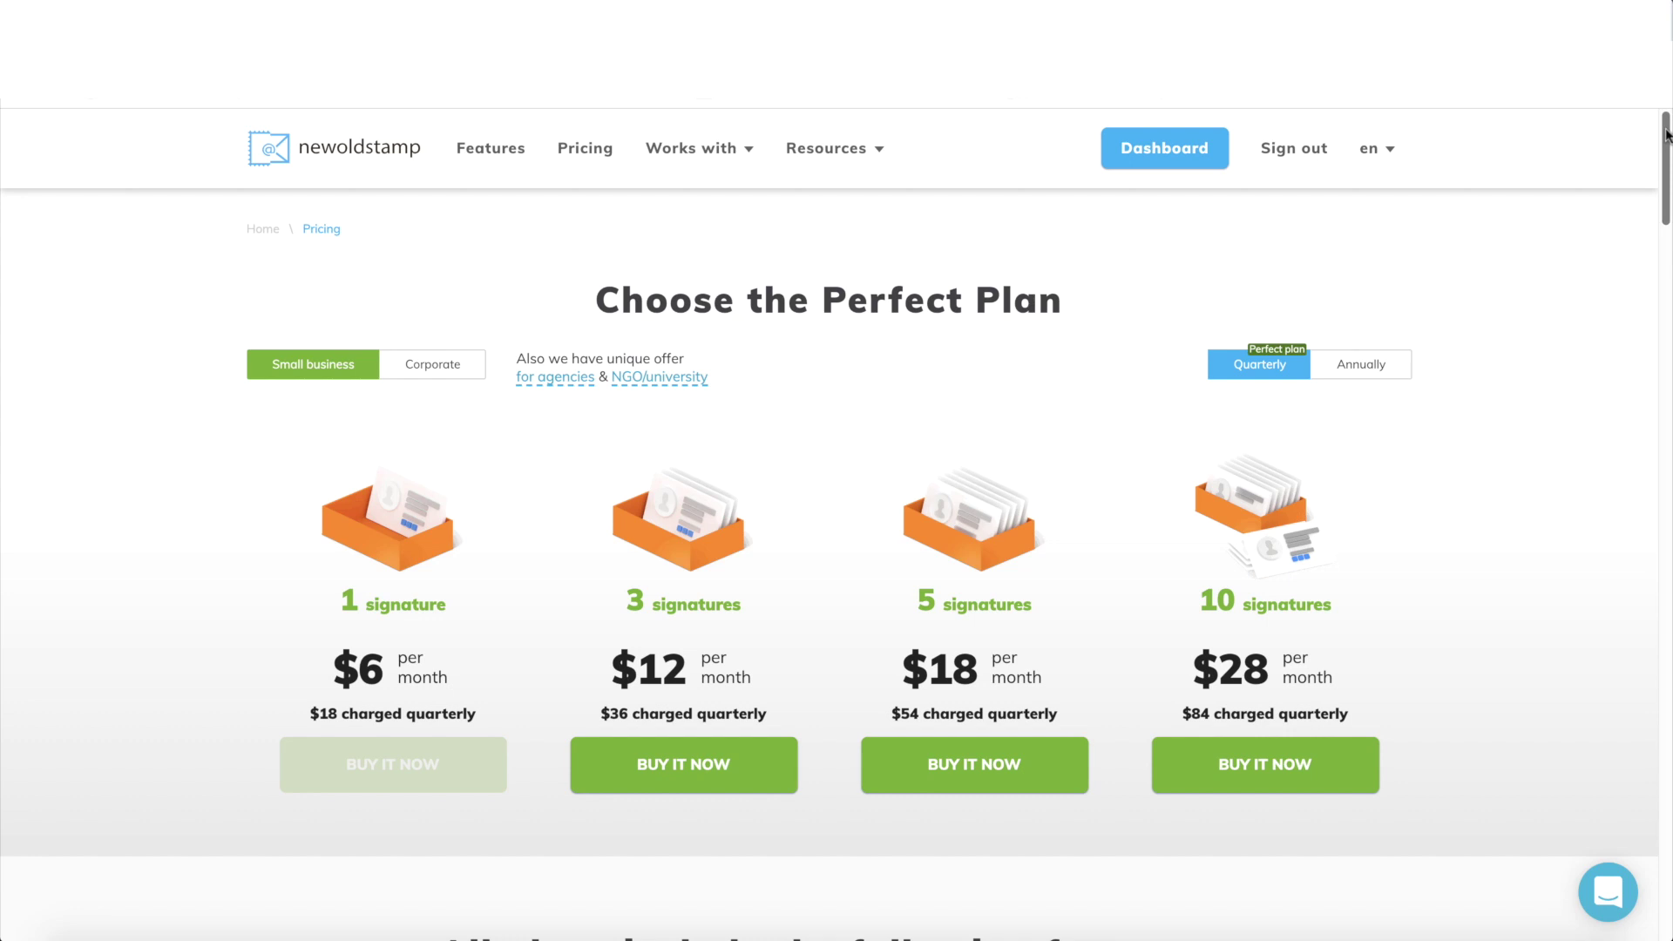
pyautogui.moveTo(1667, 131)
pyautogui.mouseDown()
pyautogui.moveTo(1666, 289)
pyautogui.moveTo(1655, 135)
pyautogui.mouseUp()
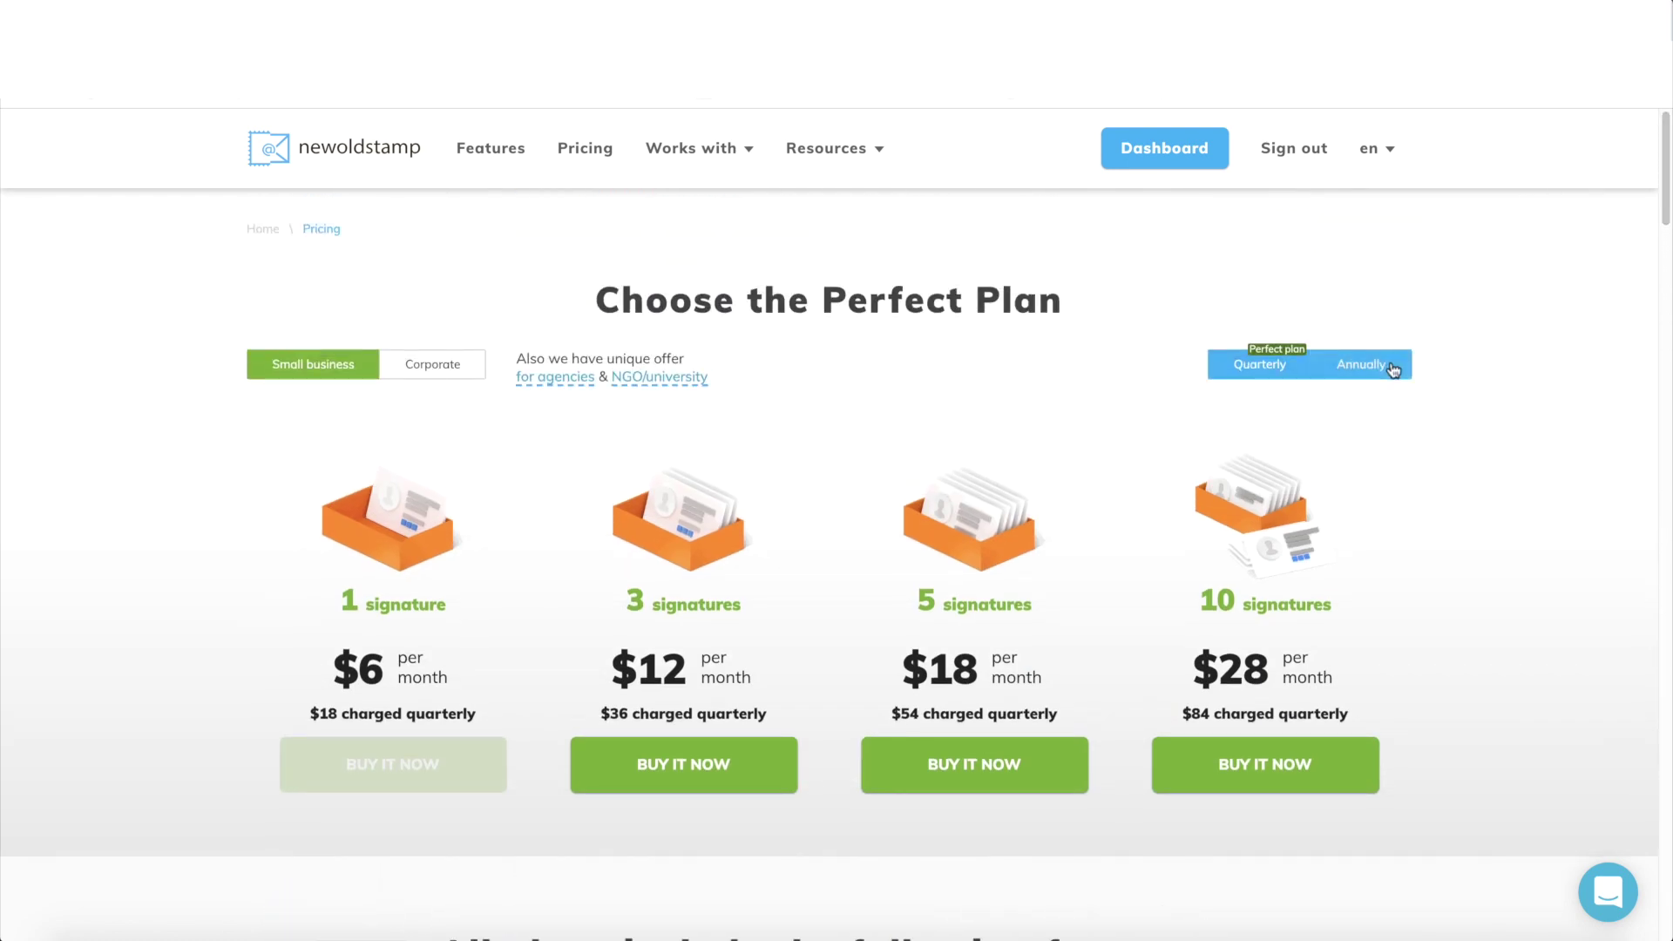
# - Switch the pricing plans to annual billing, showing $4.50 to $21 per month
pyautogui.click(1394, 369)
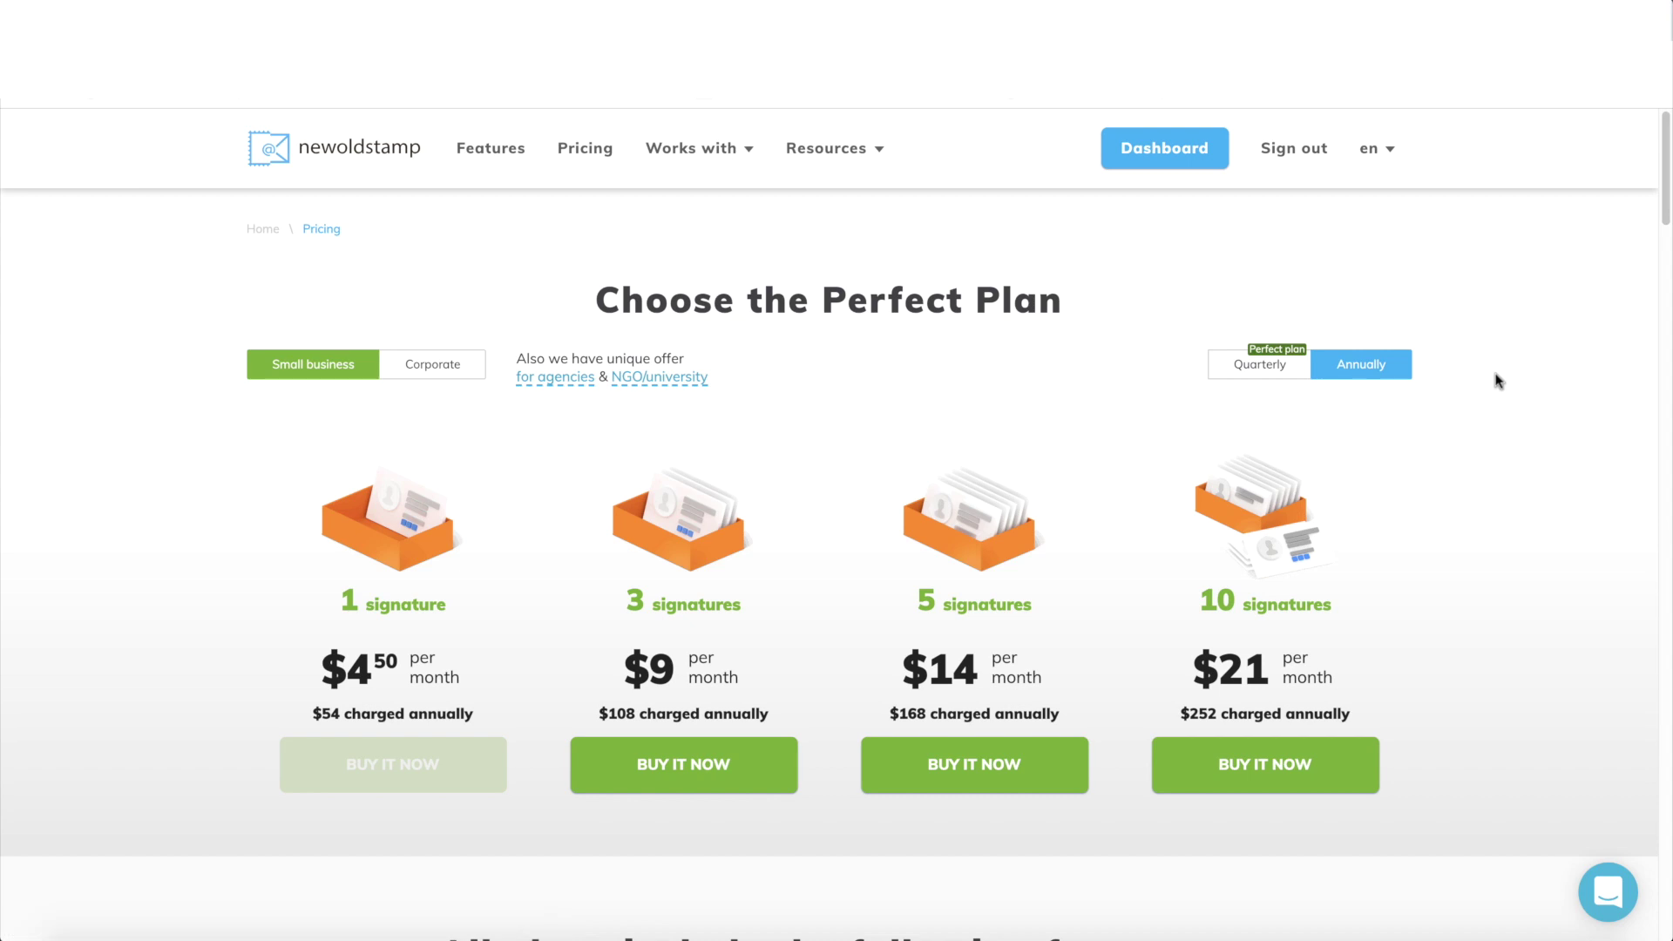